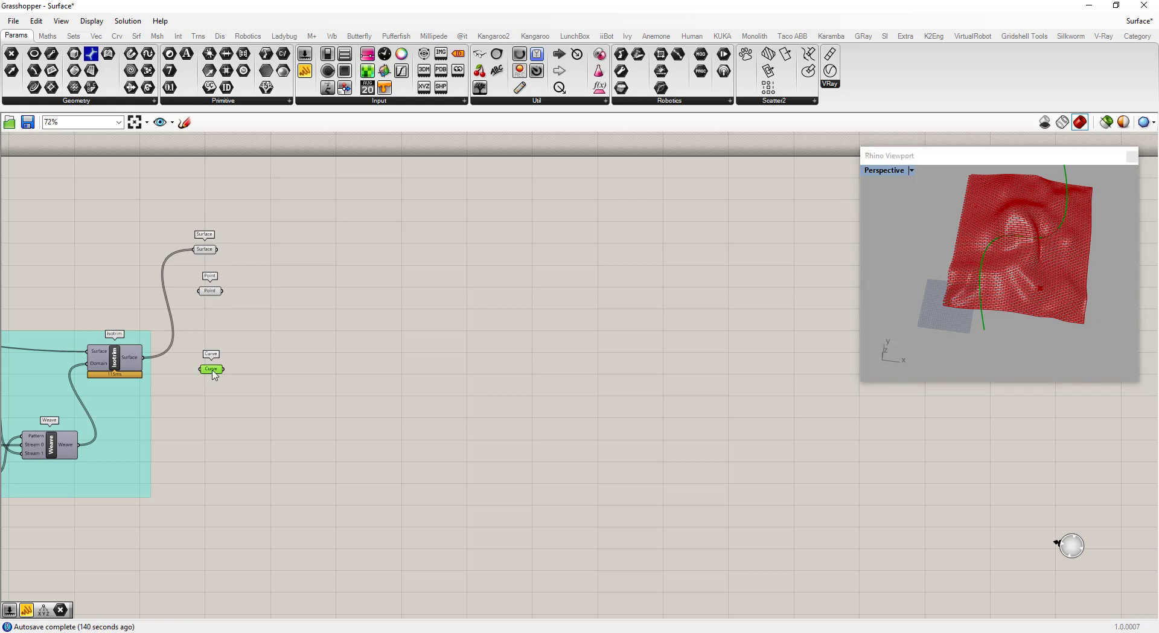
# Select the Point parameter and orbit and zoom the preview to inspect the brick surface
pyautogui.click(193, 301)
pyautogui.click(210, 293)
pyautogui.click(381, 300)
pyautogui.moveTo(981, 294); pyautogui.dragTo(1012, 292, button='right')
pyautogui.scroll(5, 1056, 270)
pyautogui.scroll(-5, 1048, 255)
pyautogui.scroll(5, 1024, 241)
pyautogui.scroll(-5, 997, 247)
pyautogui.scroll(5, 974, 237)
pyautogui.scroll(-5, 973, 238)
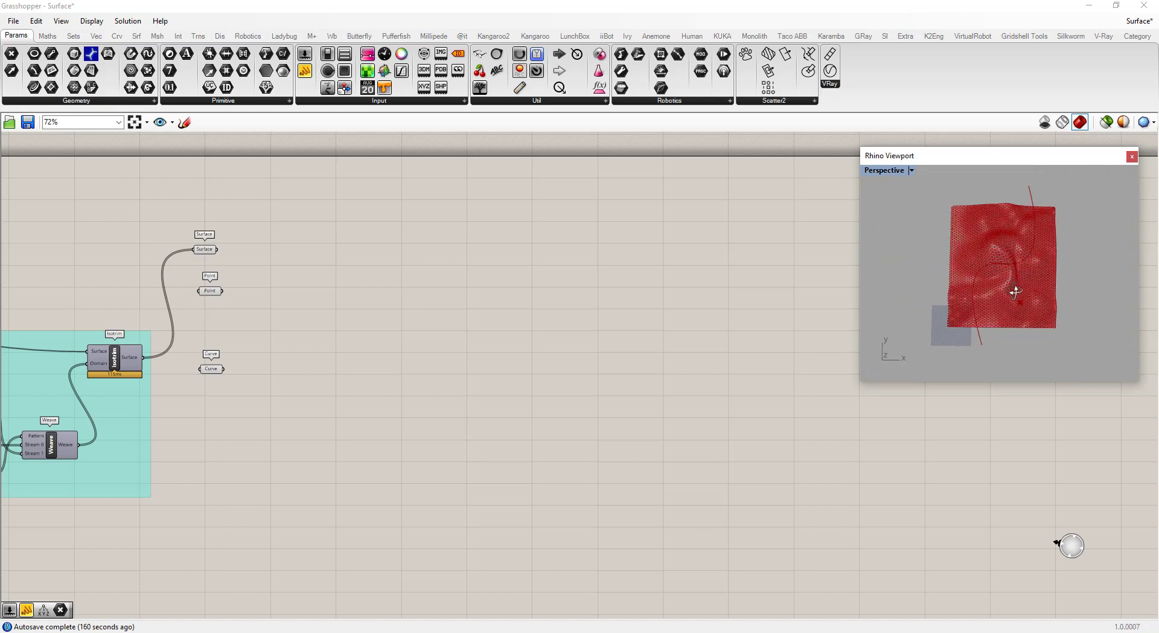
# Place a Distance component and wire the Point into its Point B input
pyautogui.doubleClick(266, 267)
pyautogui.write('dist')
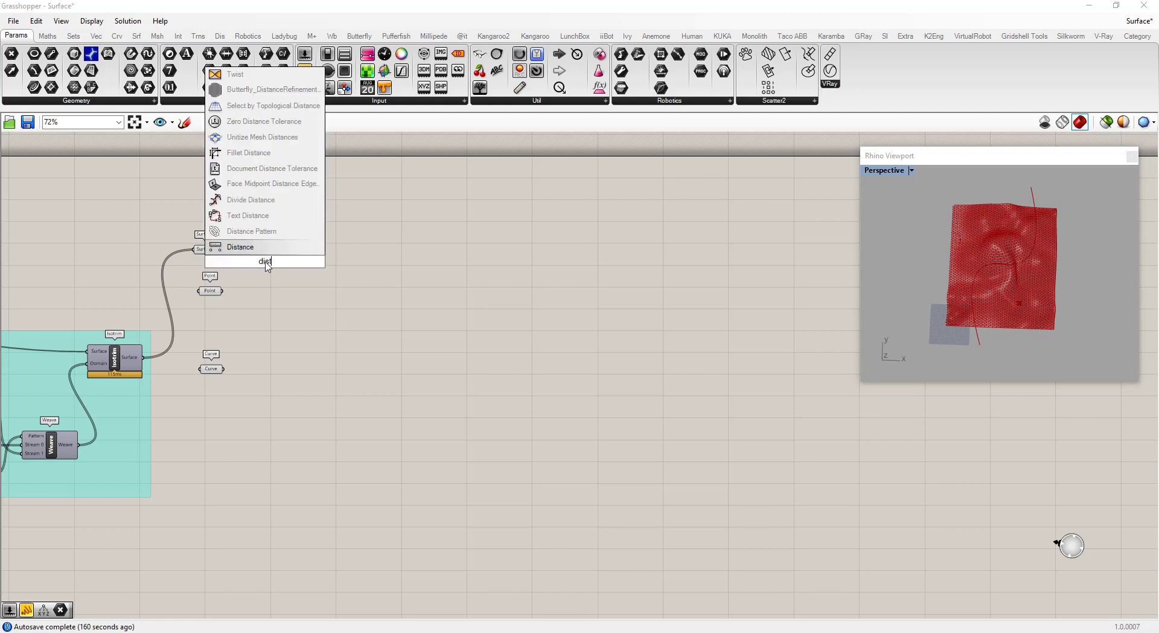
pyautogui.click(241, 247)
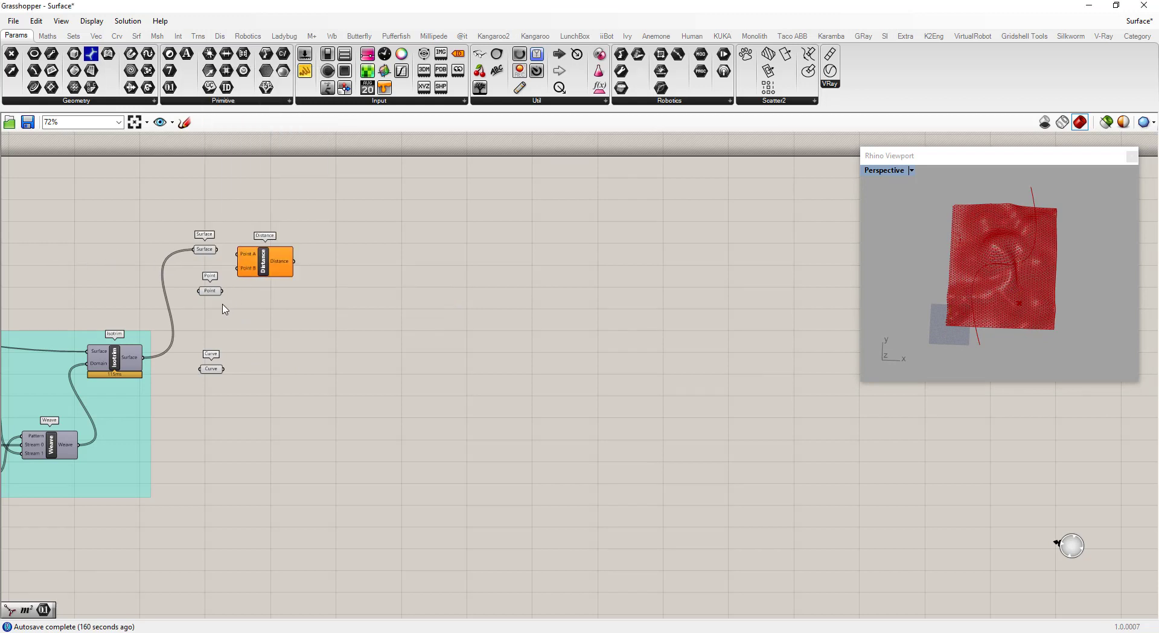
pyautogui.moveTo(222, 291); pyautogui.dragTo(343, 297)
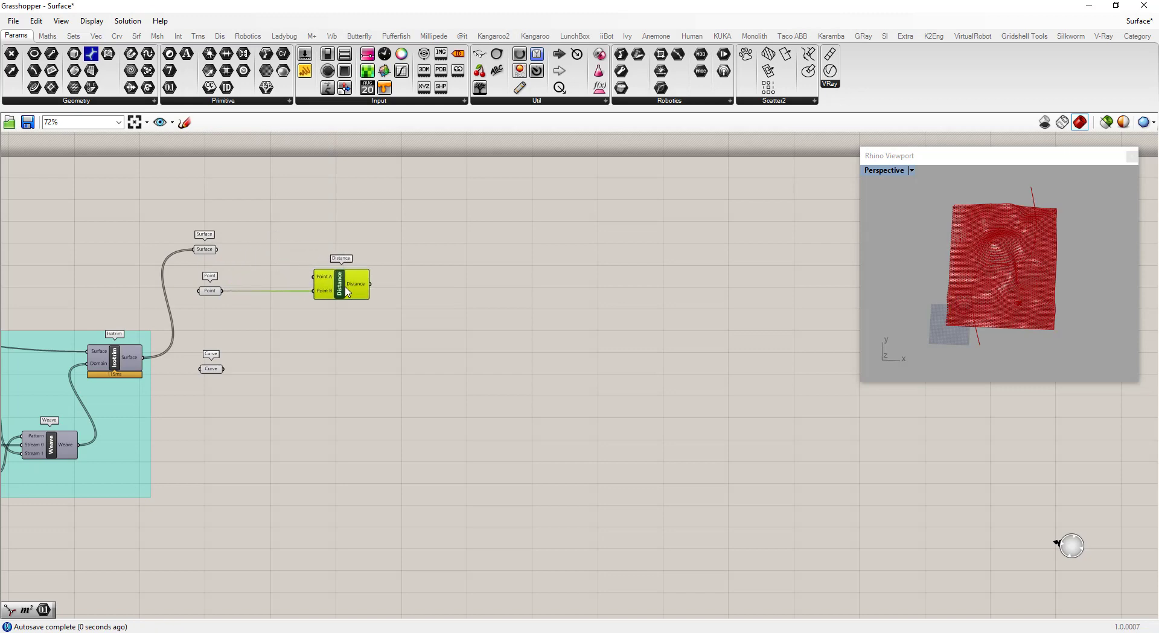
pyautogui.click(225, 260)
# Add an Area component taking the Surface parameter's bricks as its Geometry
pyautogui.click(206, 249)
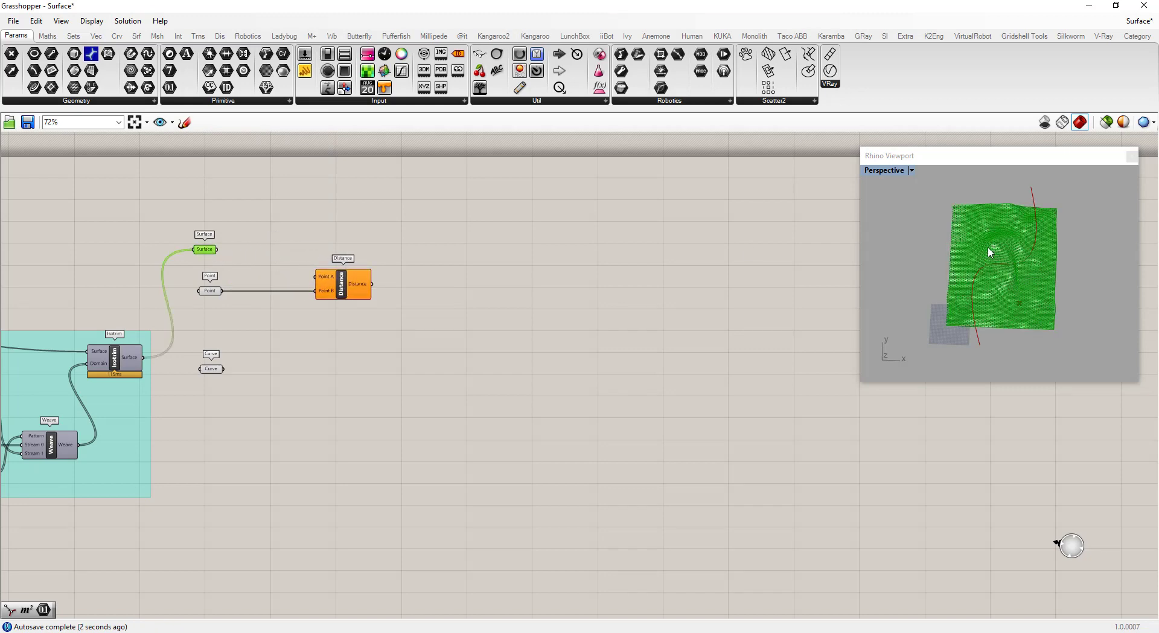
pyautogui.scroll(5, 990, 253)
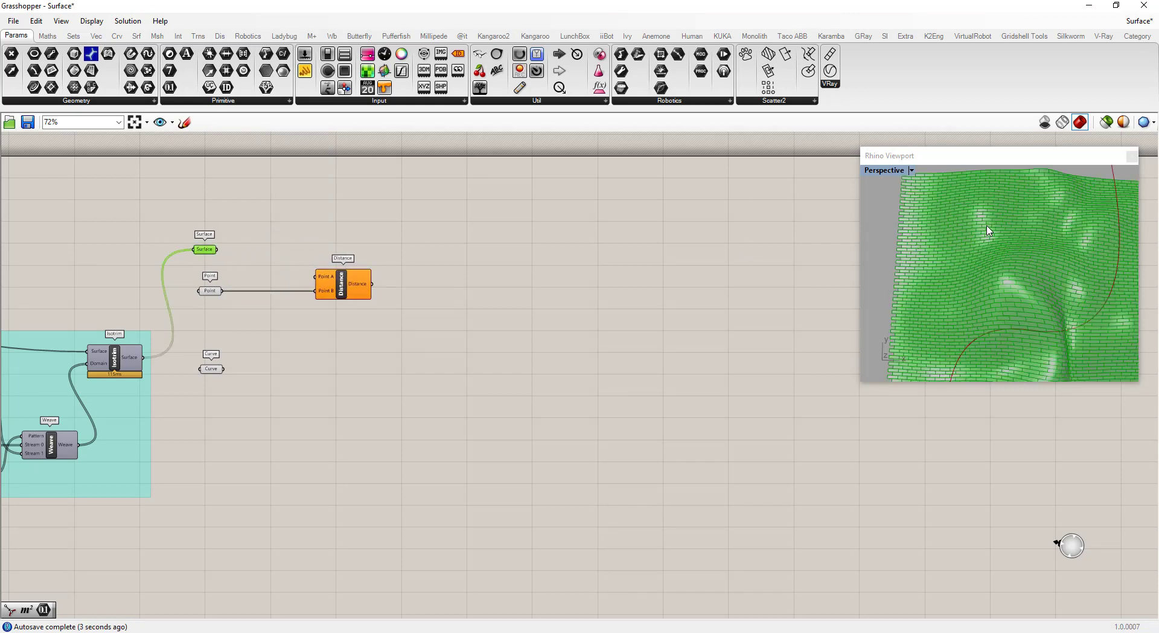
pyautogui.click(254, 259)
pyautogui.doubleClick(253, 258)
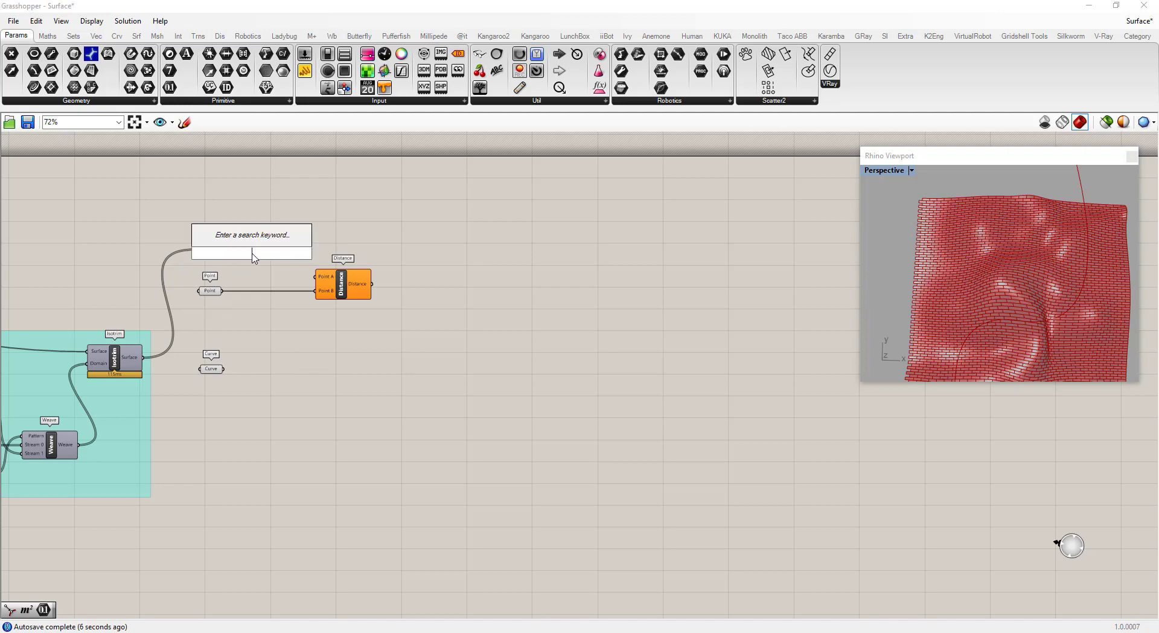
pyautogui.write('area')
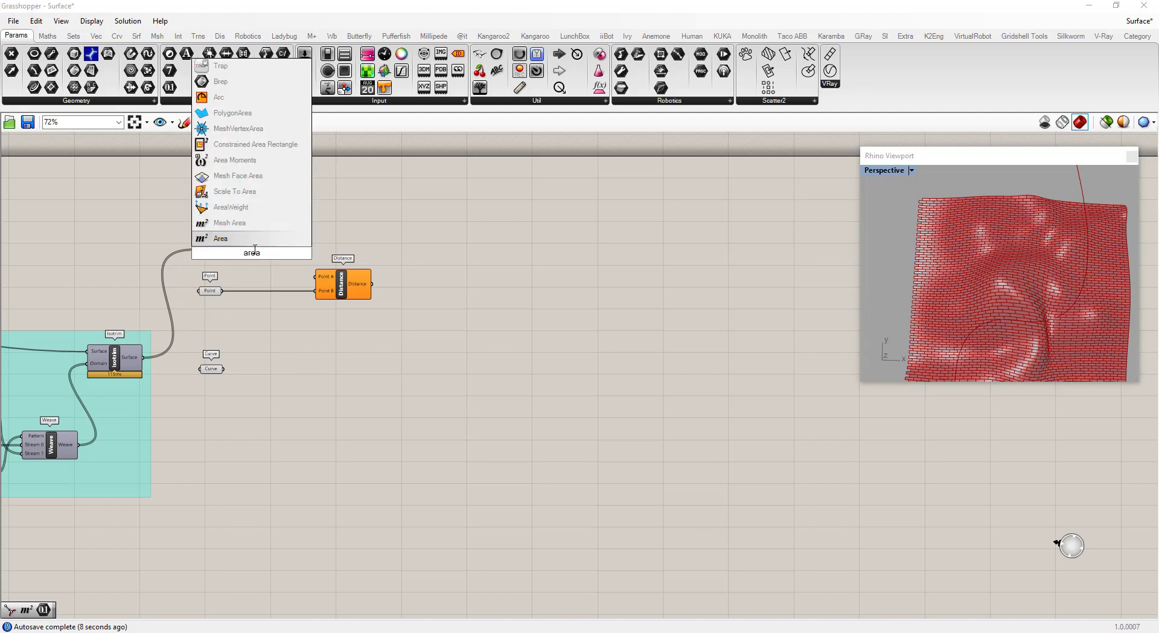
pyautogui.press('Return')
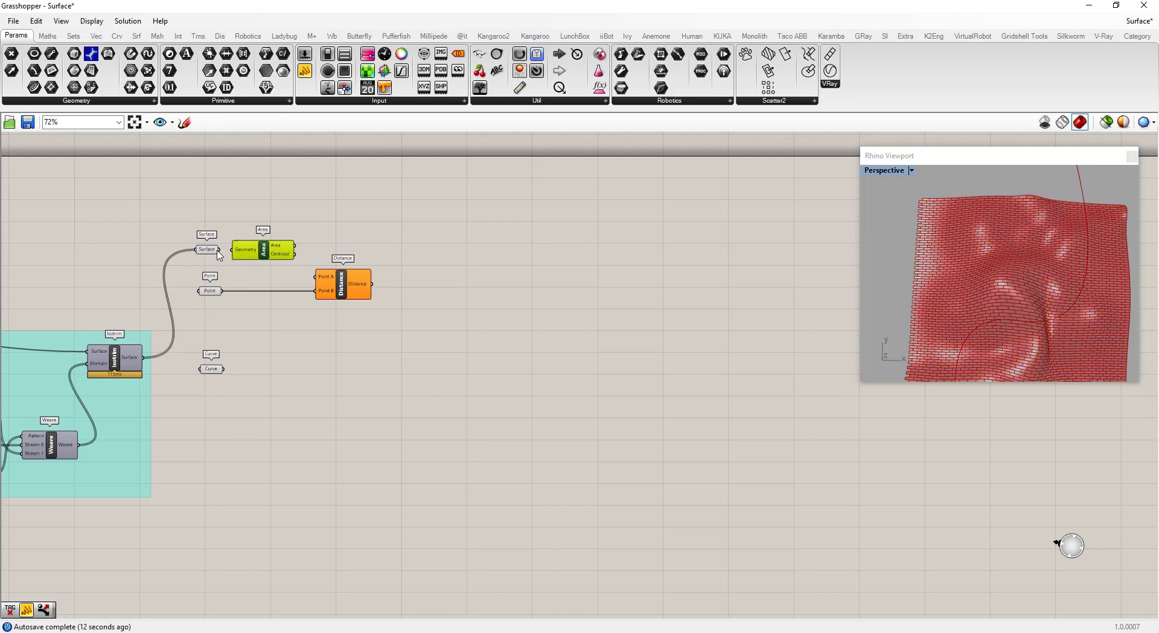
pyautogui.moveTo(218, 250); pyautogui.dragTo(316, 276)
pyautogui.click(297, 268)
pyautogui.scroll(5, 1007, 326)
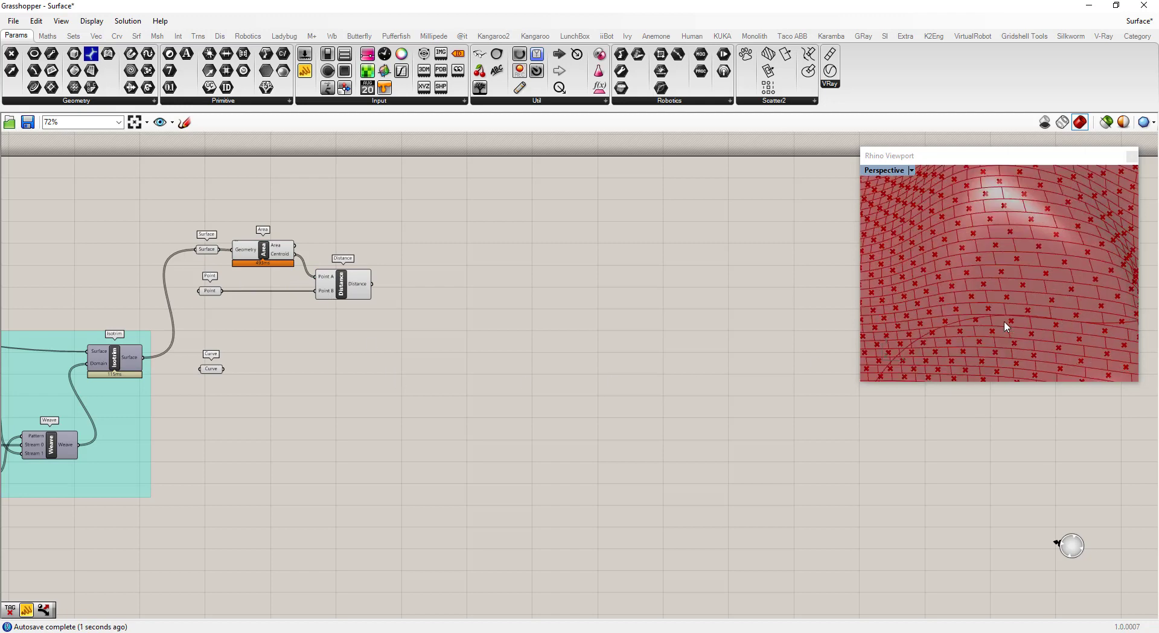
pyautogui.scroll(-8, 999, 312)
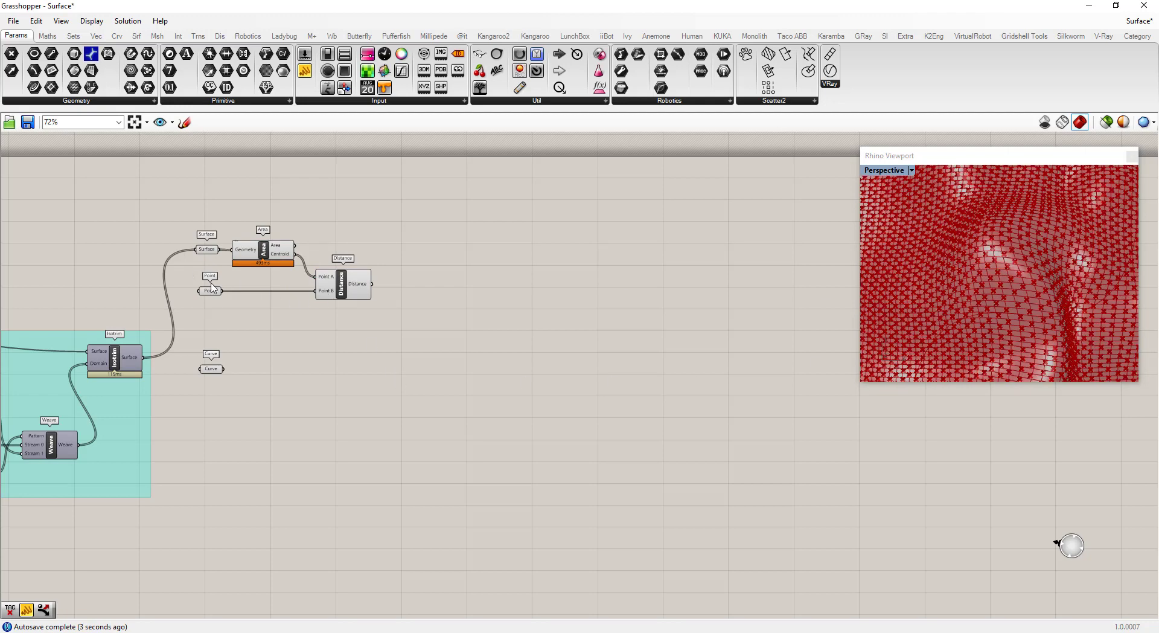
# Turn off Preview on the Area component and the Curve parameter, then zoom to check the definition
pyautogui.rightClick(264, 256)
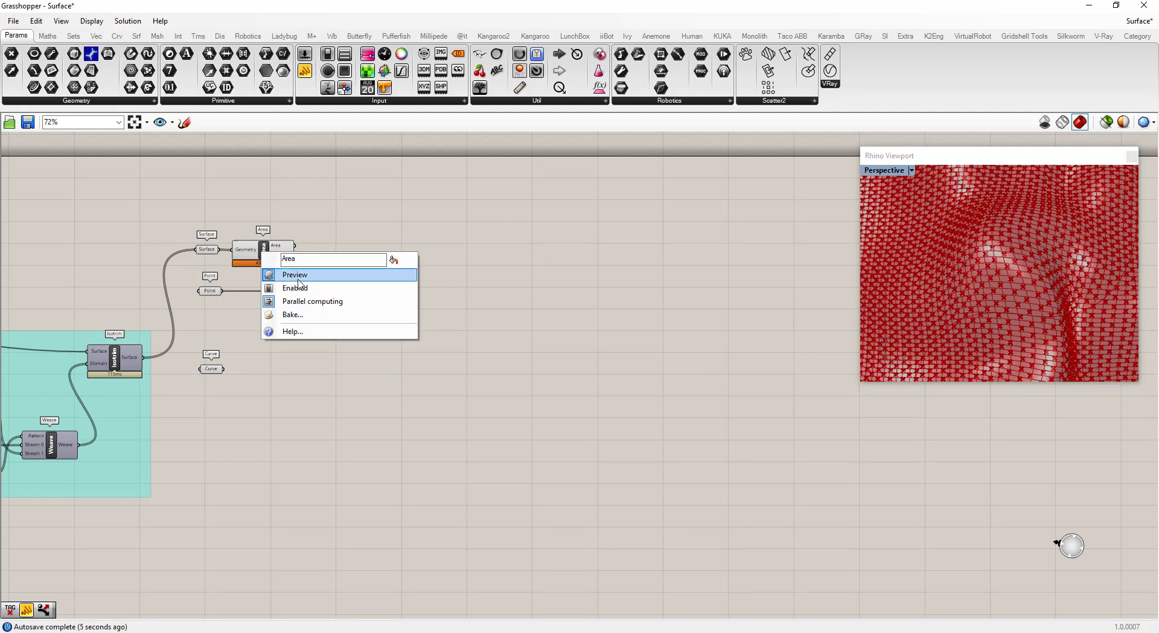
pyautogui.click(305, 275)
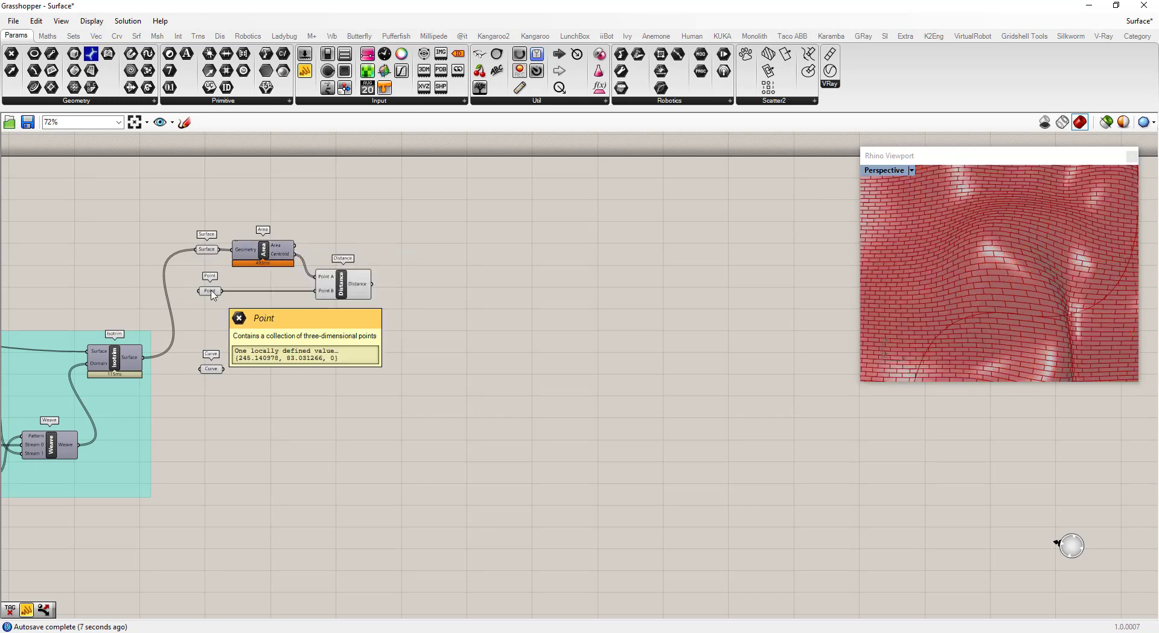
pyautogui.rightClick(213, 370)
pyautogui.click(250, 391)
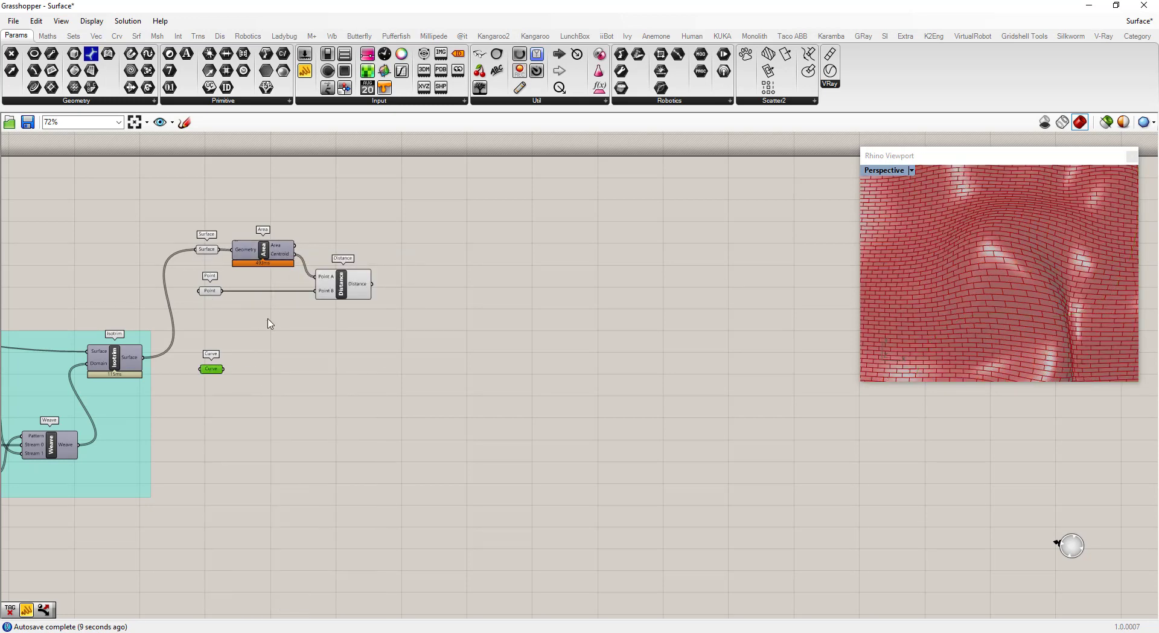
pyautogui.scroll(-5, 812, 346)
pyautogui.scroll(-5, 972, 302)
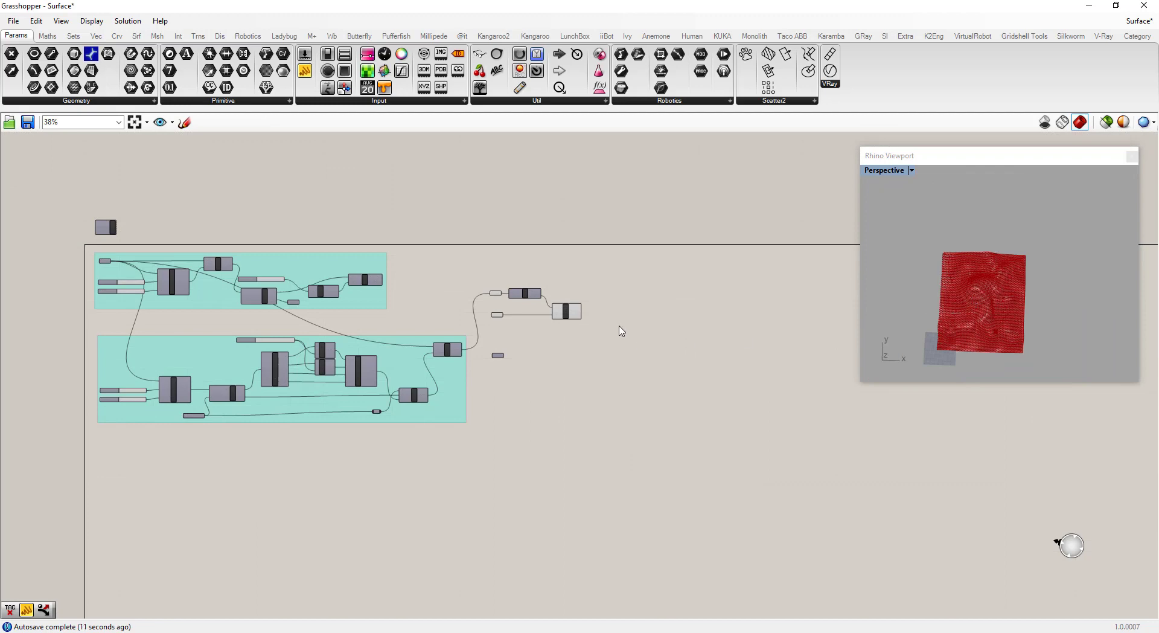
pyautogui.scroll(8, 621, 331)
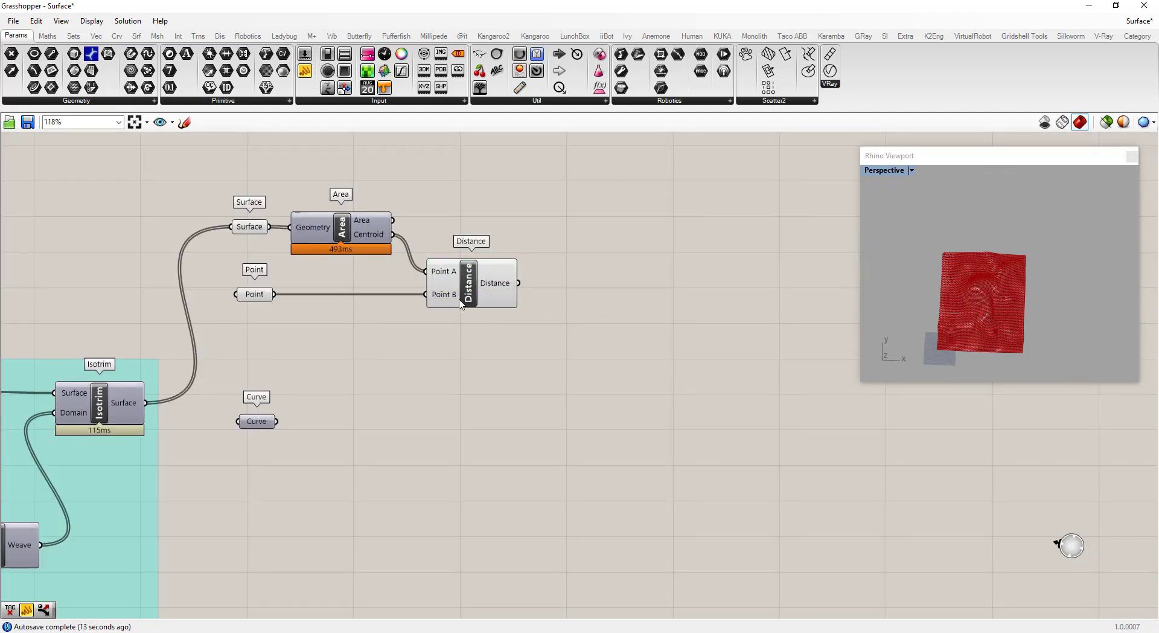
pyautogui.scroll(3, 460, 302)
pyautogui.scroll(-6, 349, 341)
pyautogui.scroll(5, 391, 331)
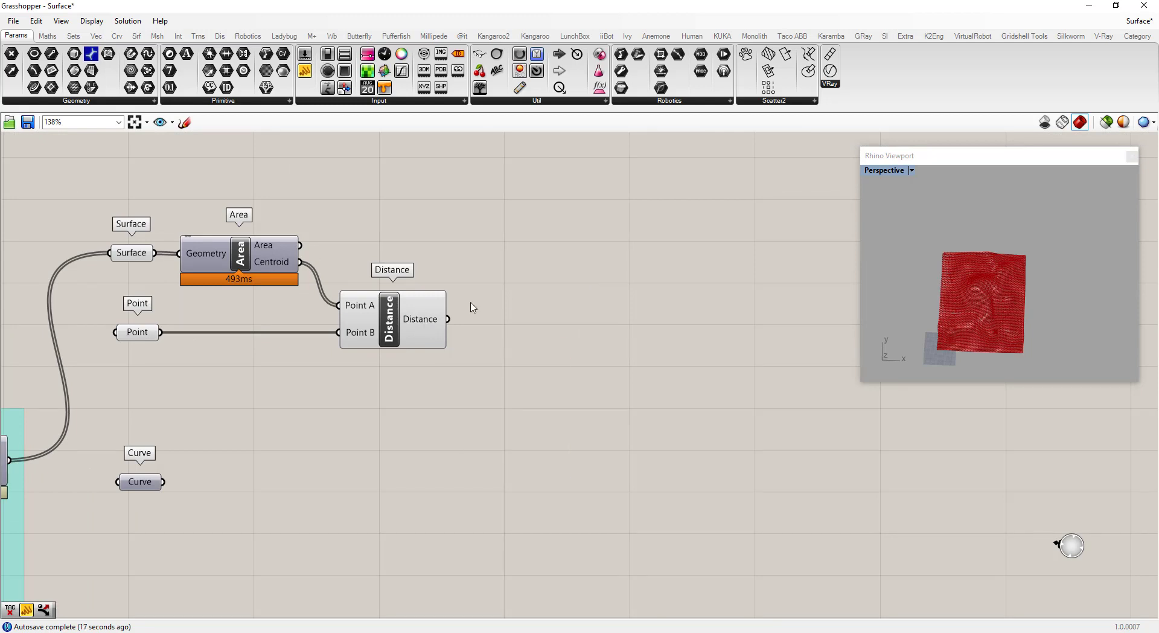
pyautogui.moveTo(433, 324)
pyautogui.scroll(-3, 447, 356)
pyautogui.scroll(2, 454, 344)
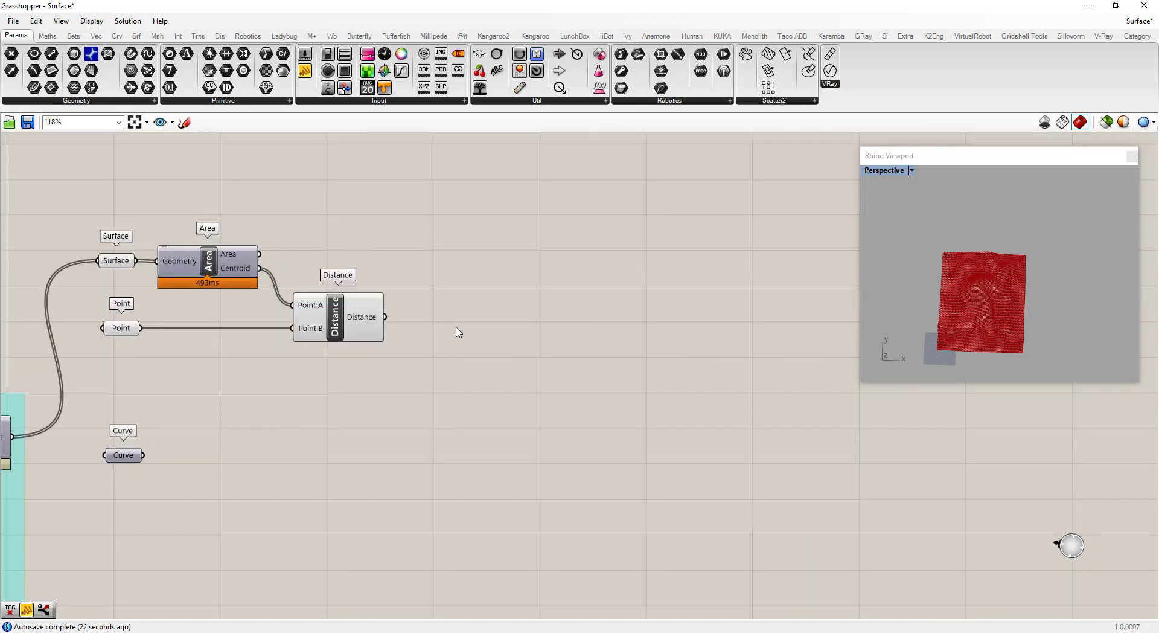
# Insert a Dispatch component and wire the surfaces into its List input
pyautogui.doubleClick(511, 295)
pyautogui.write('d')
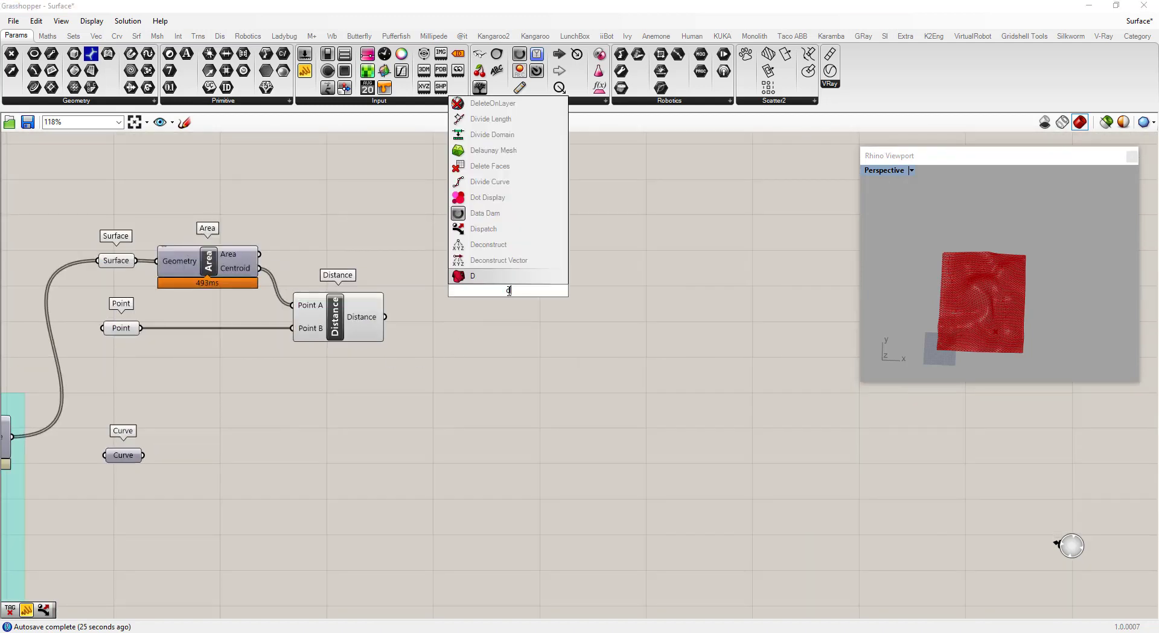
pyautogui.write('ist')
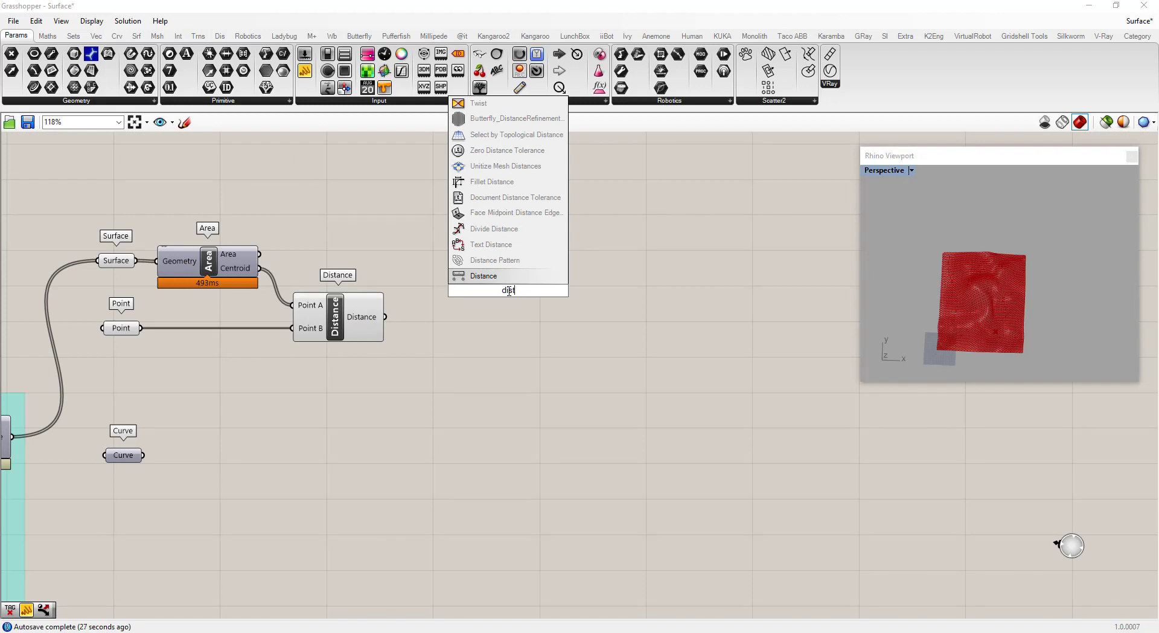
pyautogui.press('BackSpace')
pyautogui.write('patch')
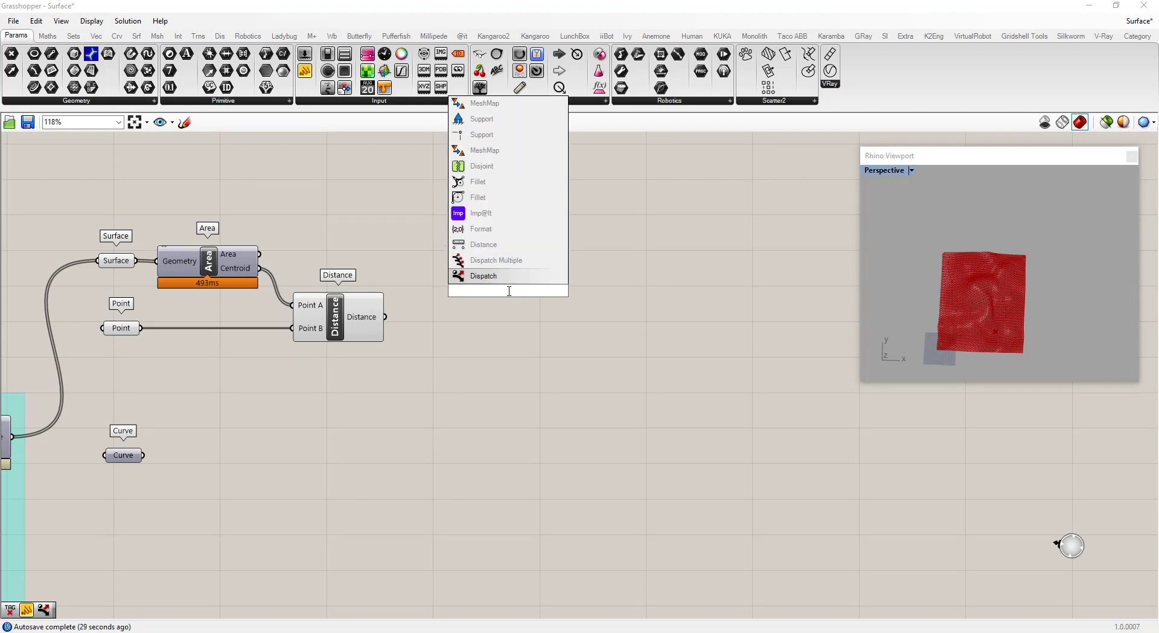
pyautogui.press('Return')
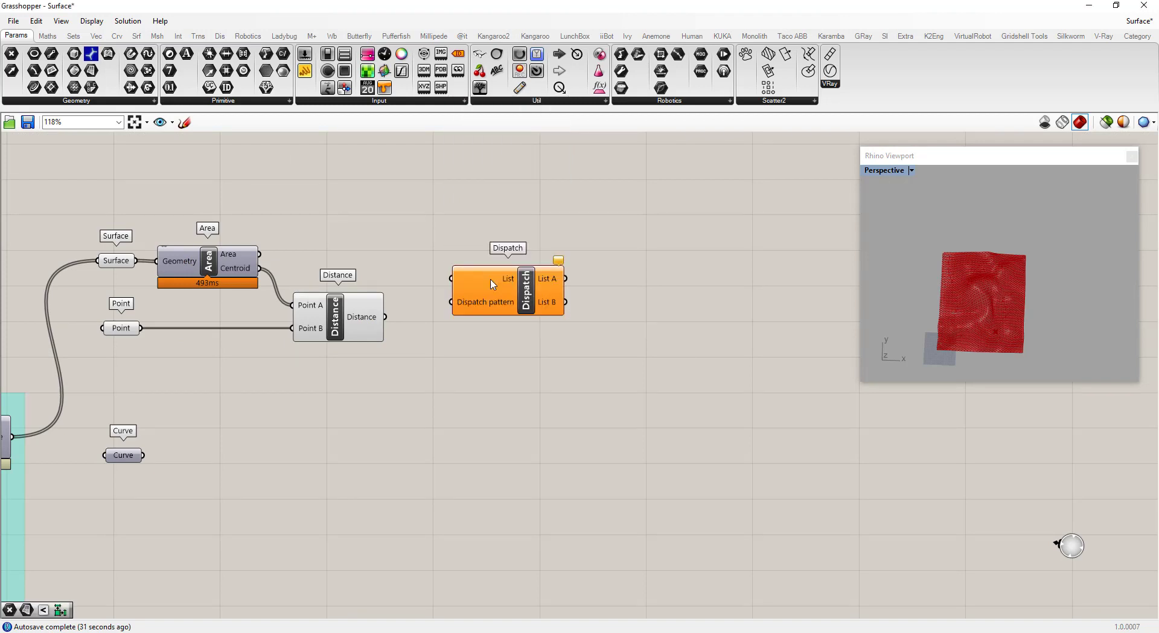
pyautogui.moveTo(553, 284); pyautogui.dragTo(644, 285)
pyautogui.moveTo(120, 266); pyautogui.dragTo(543, 280)
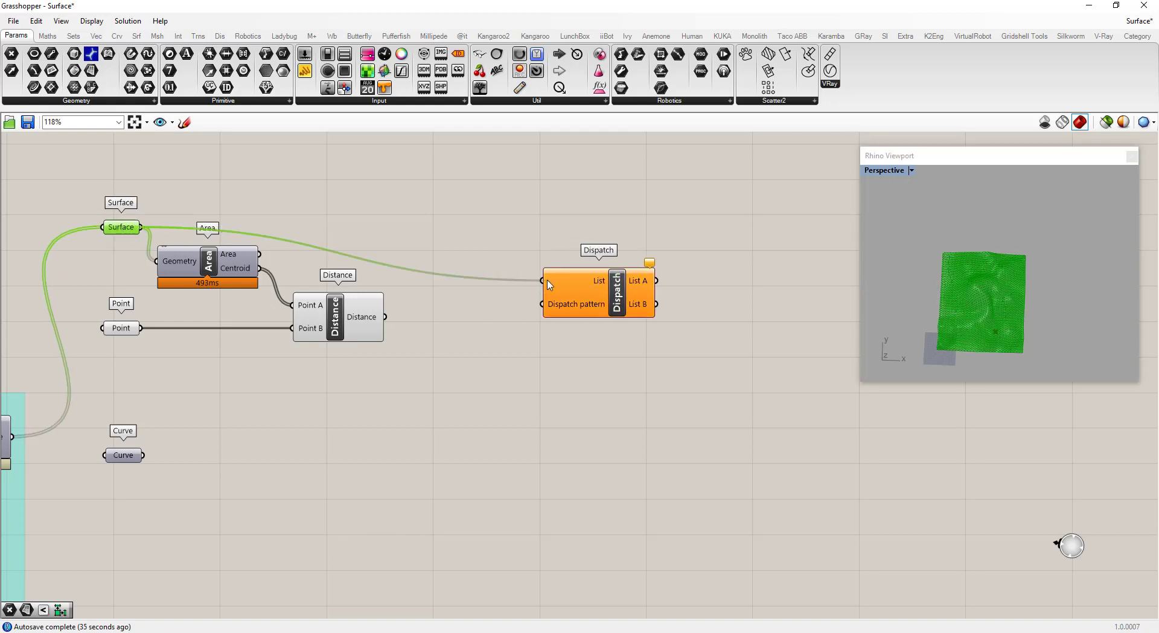
pyautogui.moveTo(617, 306); pyautogui.dragTo(699, 252)
pyautogui.click(492, 339)
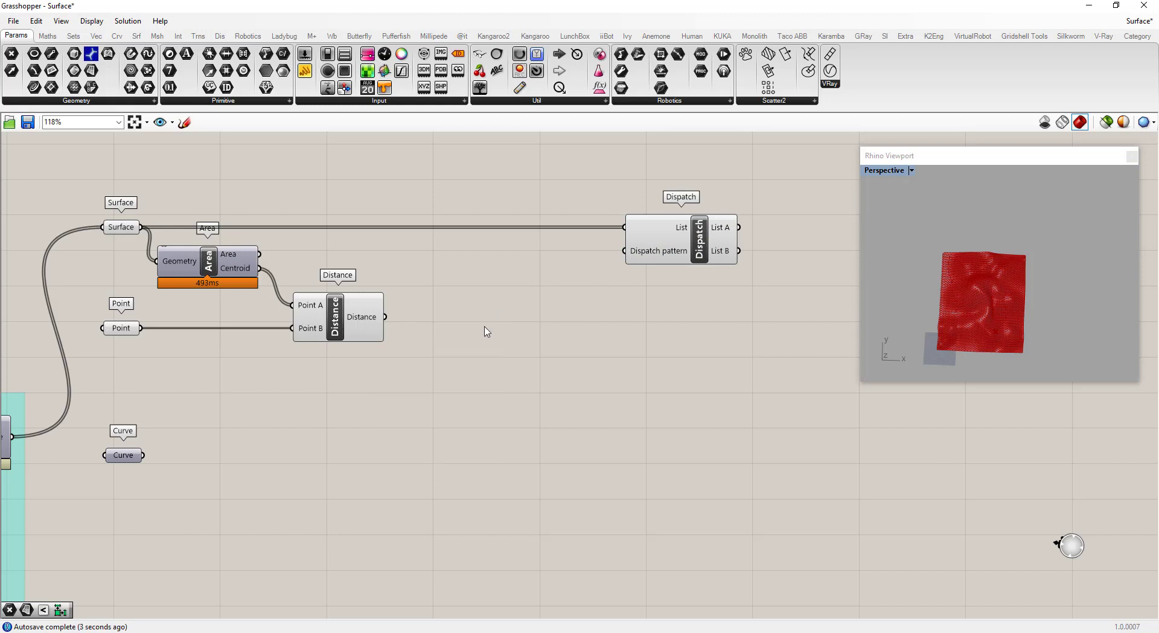
# Place an unconnected Smaller Than component on the canvas
pyautogui.doubleClick(539, 331)
pyautogui.write('smaller')
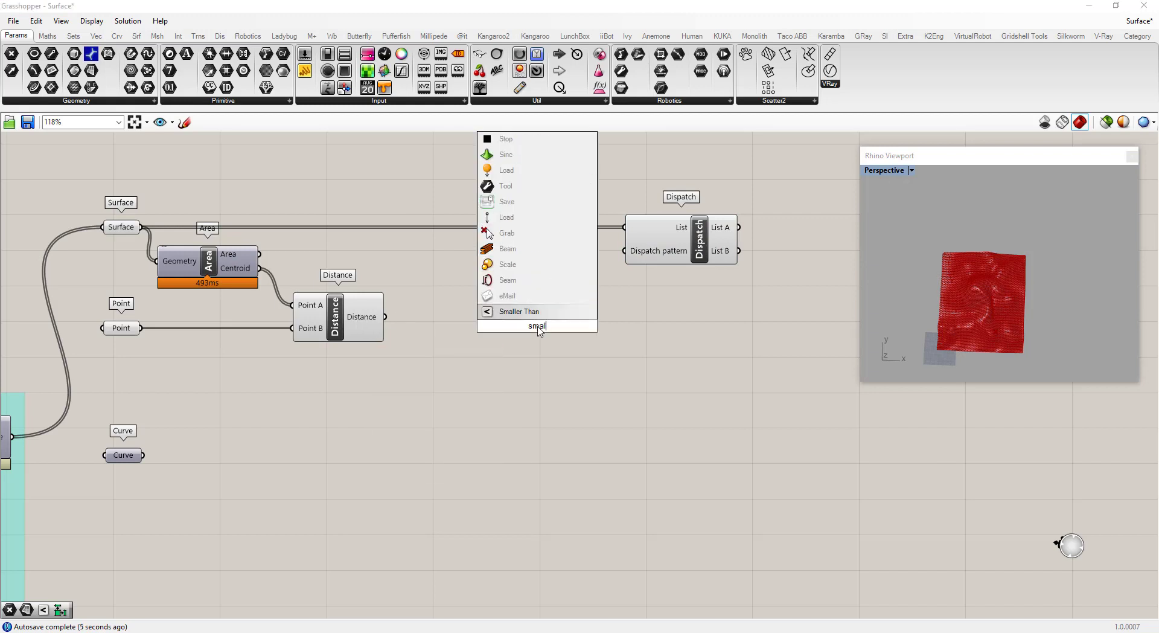
pyautogui.click(524, 311)
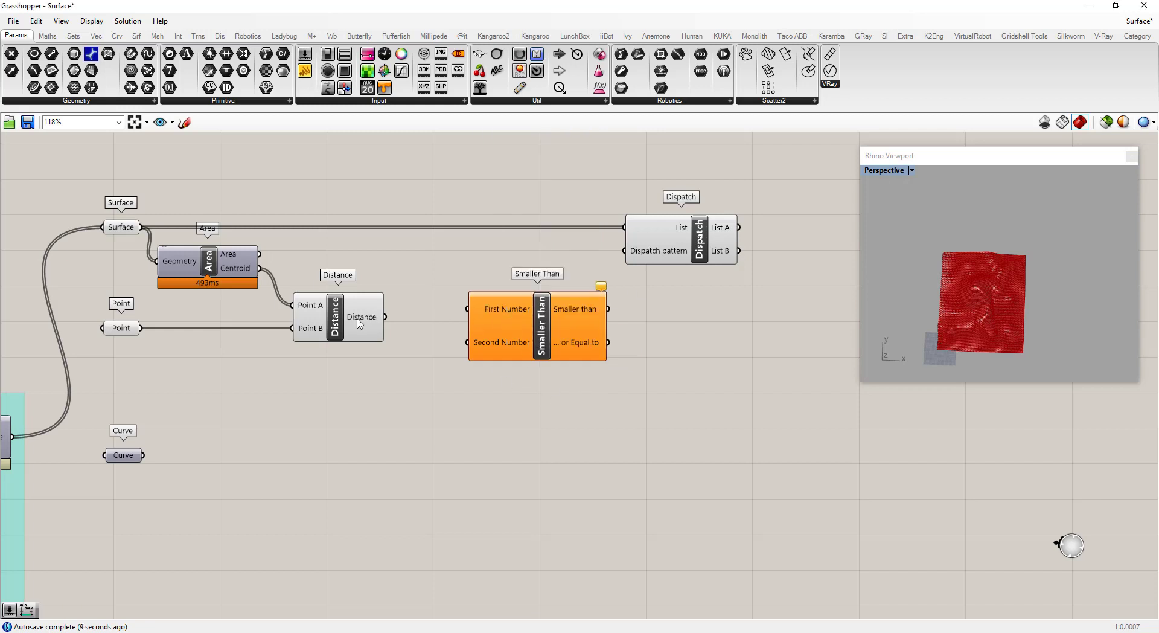
pyautogui.moveTo(359, 323)
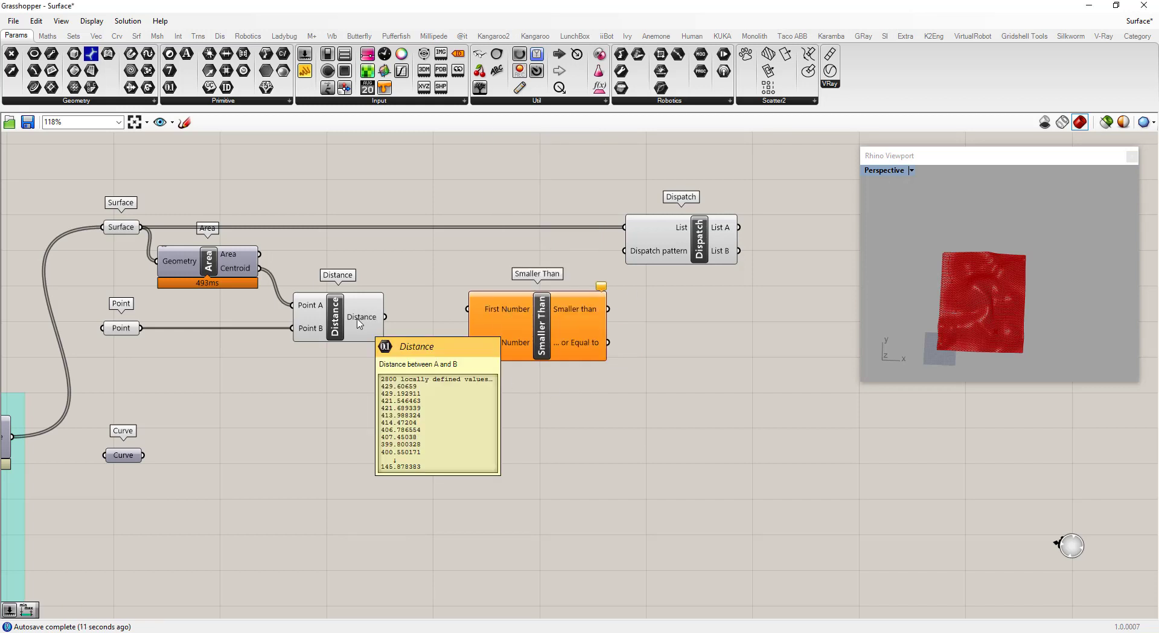
# Add a Bounds component and feed the Distance values into its Numbers input
pyautogui.doubleClick(371, 409)
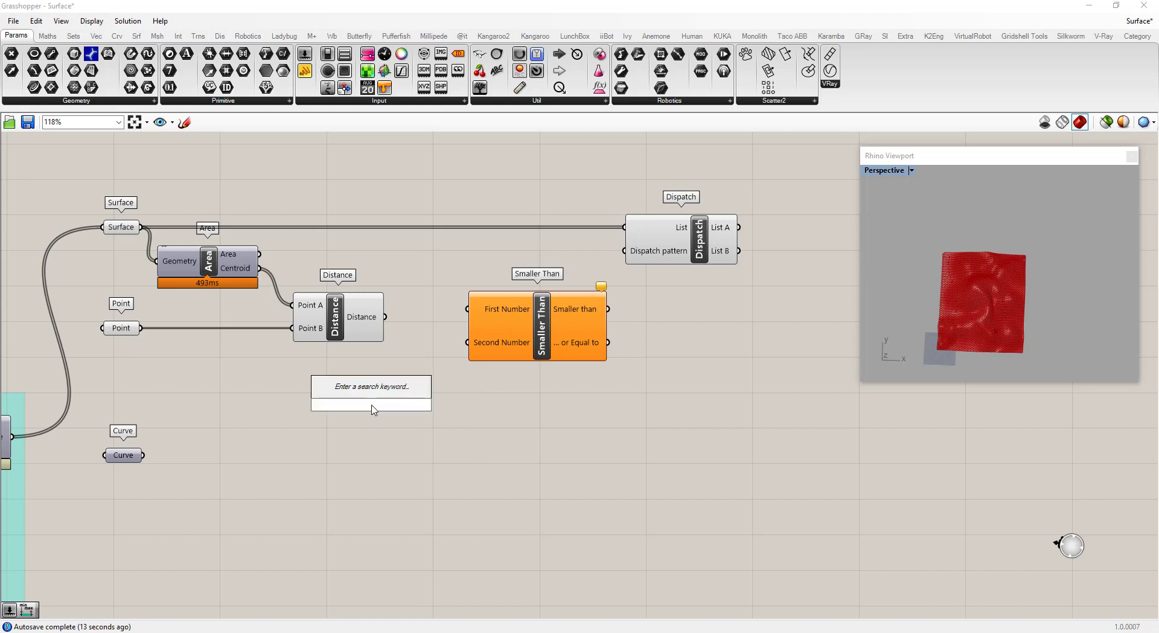
pyautogui.write('bounds')
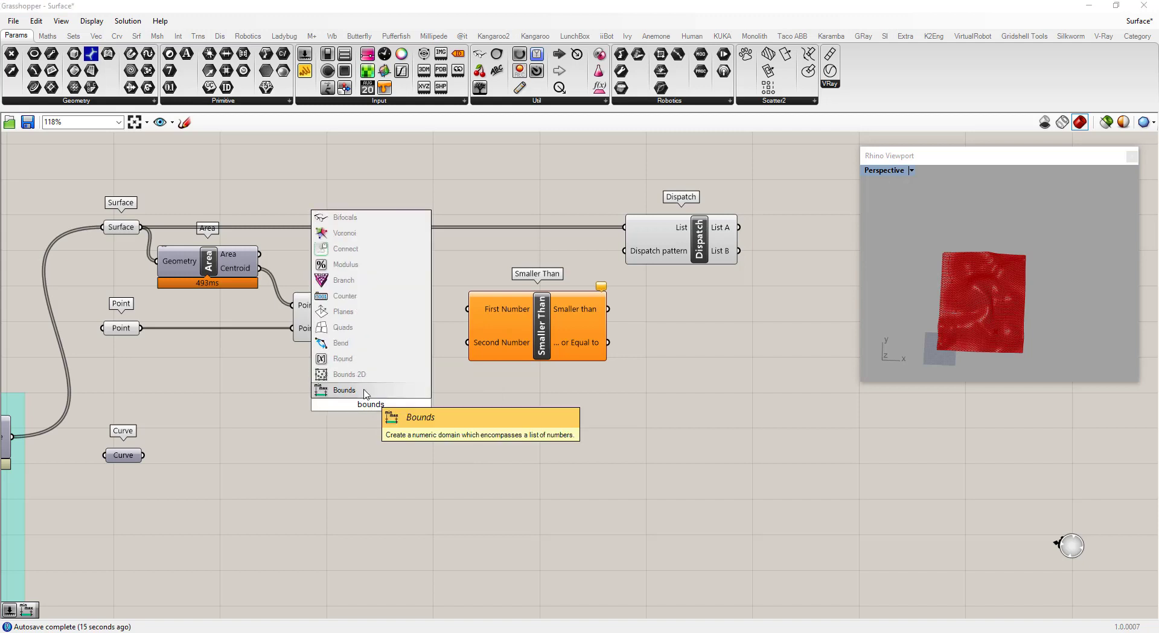
pyautogui.click(365, 391)
pyautogui.moveTo(384, 317); pyautogui.dragTo(323, 405)
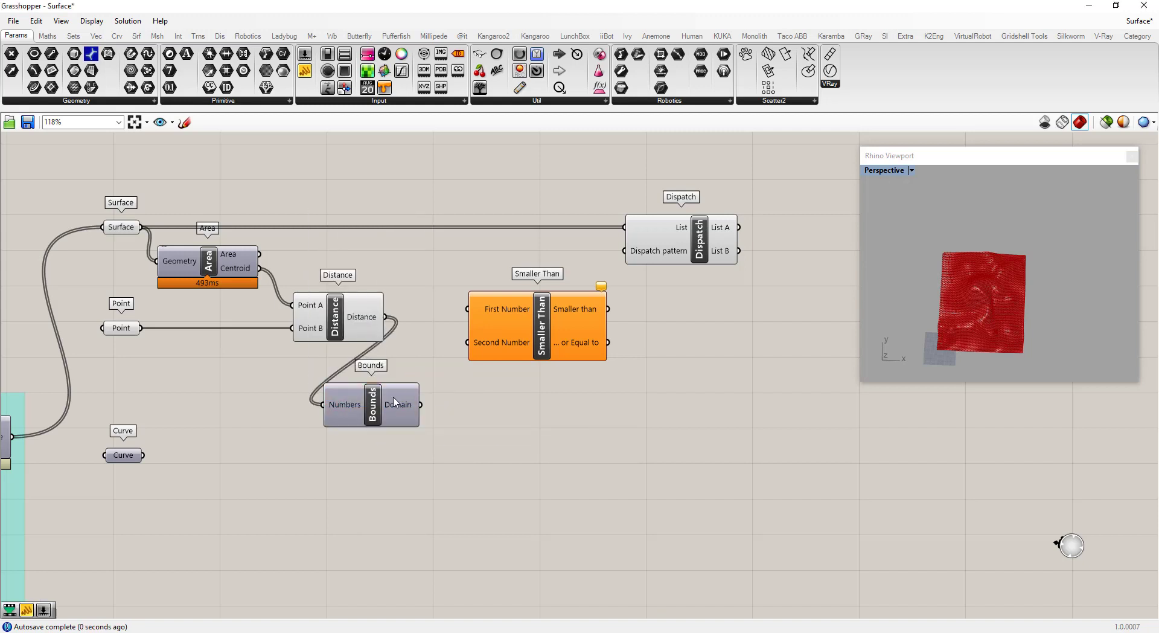
pyautogui.moveTo(398, 409)
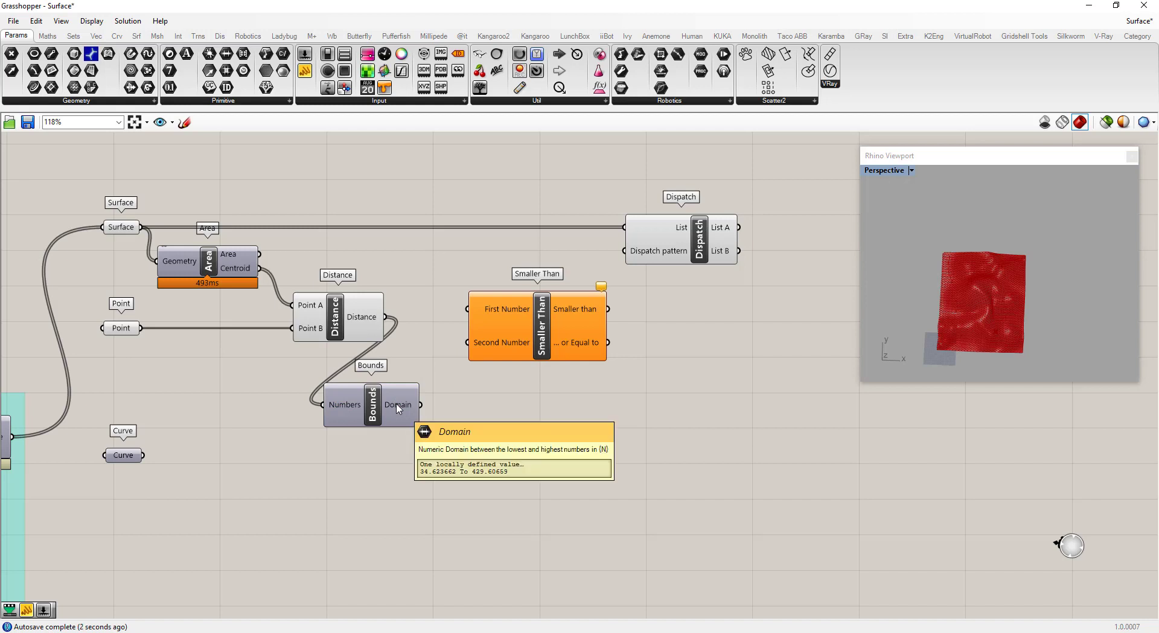
# Rearrange Bounds, Smaller Than and Dispatch so they spread across the canvas
pyautogui.moveTo(382, 413); pyautogui.dragTo(464, 373)
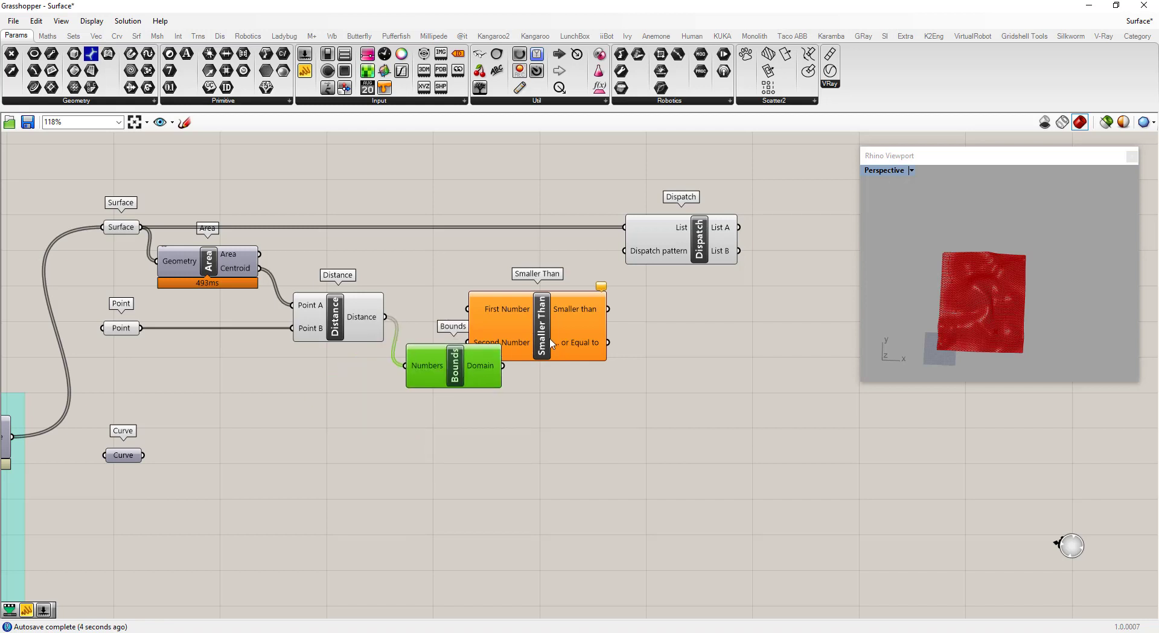
pyautogui.moveTo(545, 335); pyautogui.dragTo(674, 348)
pyautogui.moveTo(451, 371); pyautogui.dragTo(453, 322)
pyautogui.moveTo(671, 357); pyautogui.dragTo(614, 345)
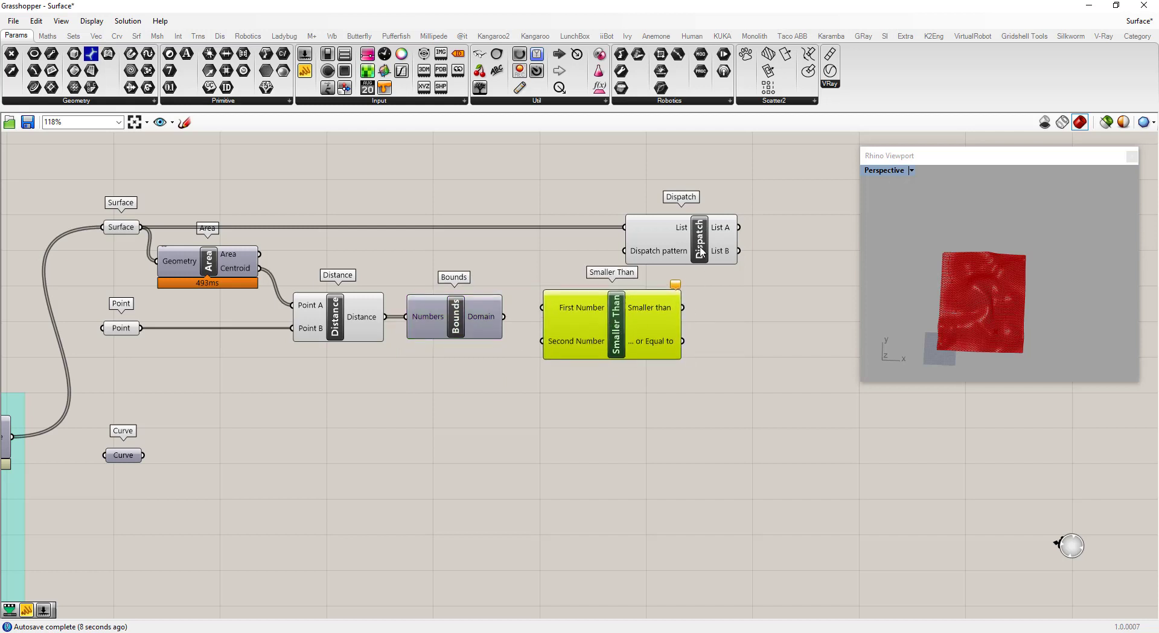
pyautogui.moveTo(701, 251); pyautogui.dragTo(856, 251)
pyautogui.moveTo(612, 325); pyautogui.dragTo(693, 324)
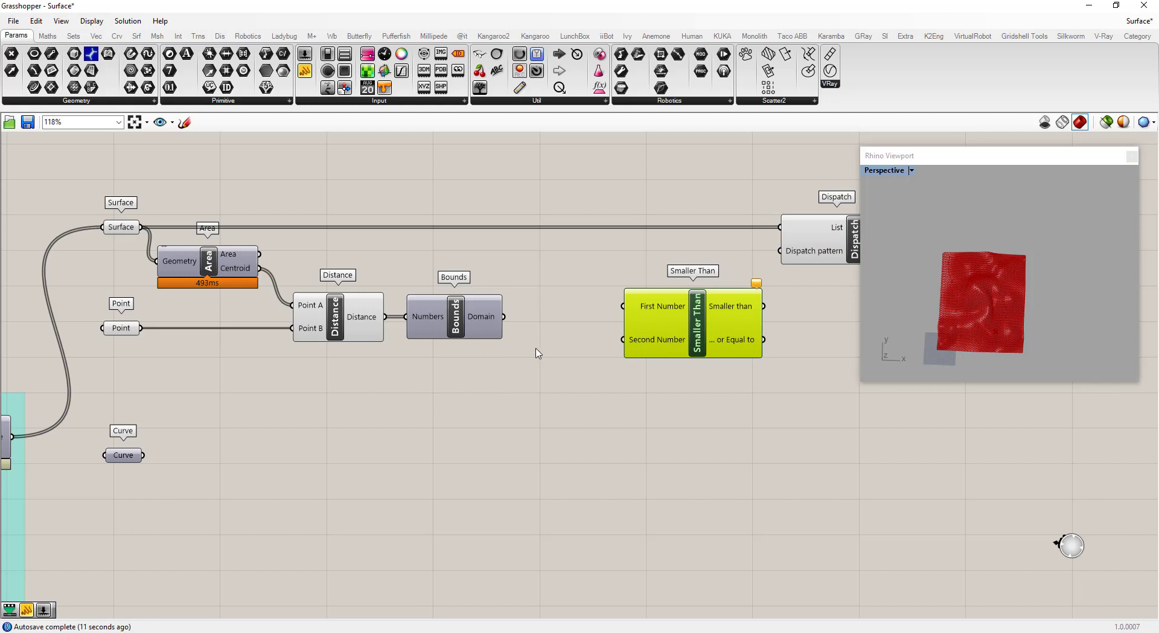
pyautogui.doubleClick(556, 288)
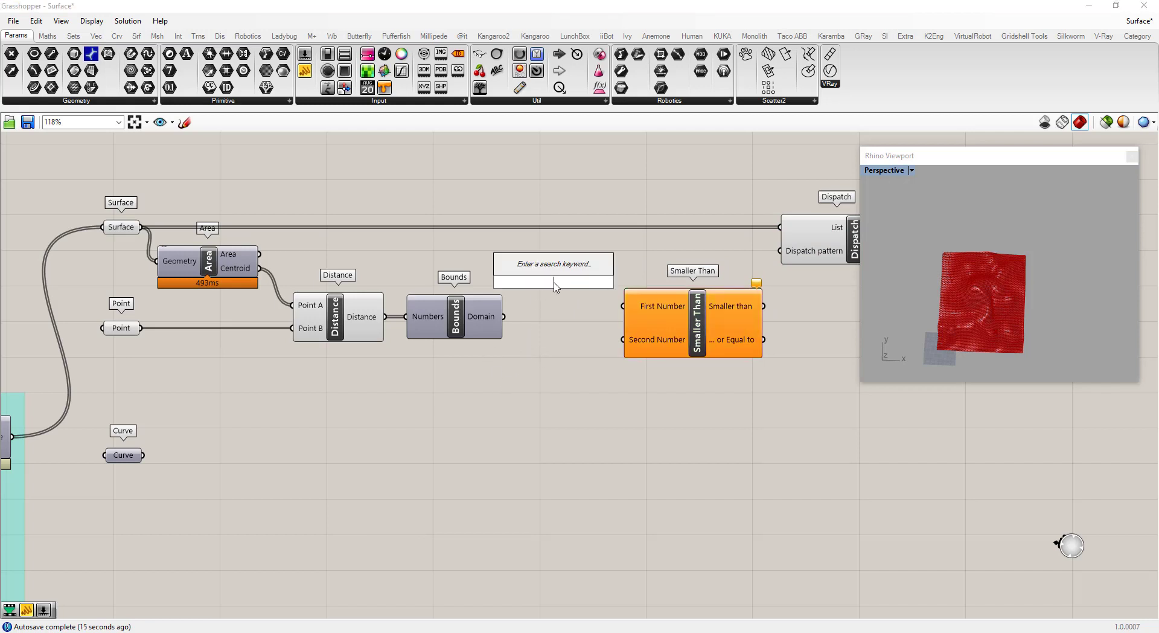
# Add Remap Numbers with the distances as Value and the Bounds domain as Source
pyautogui.write('remap')
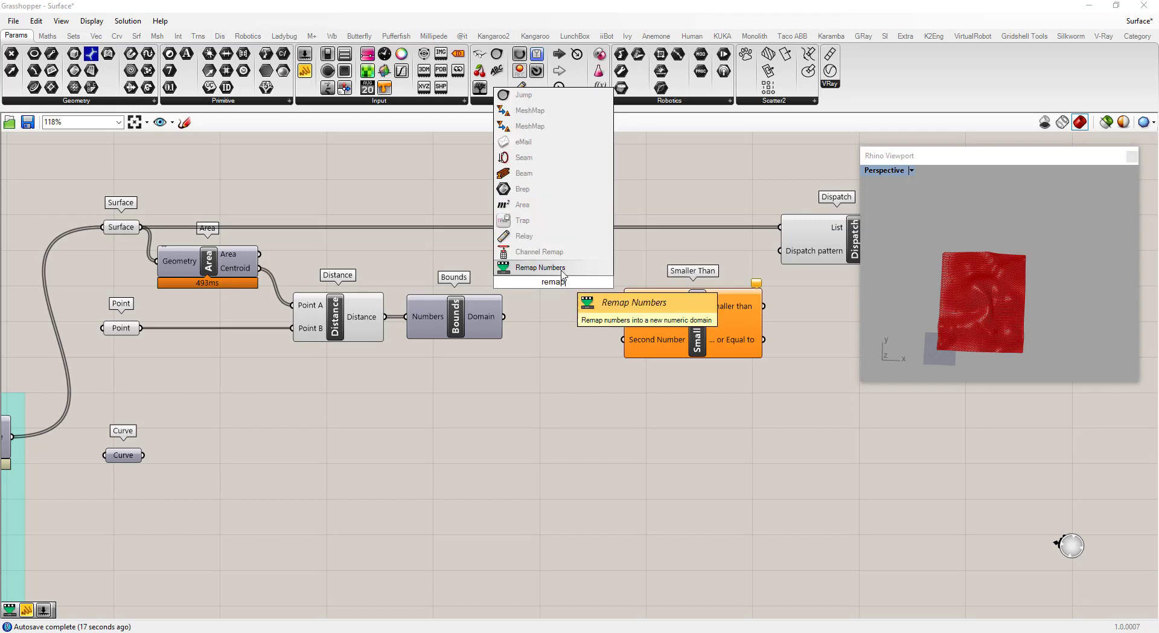
pyautogui.click(560, 267)
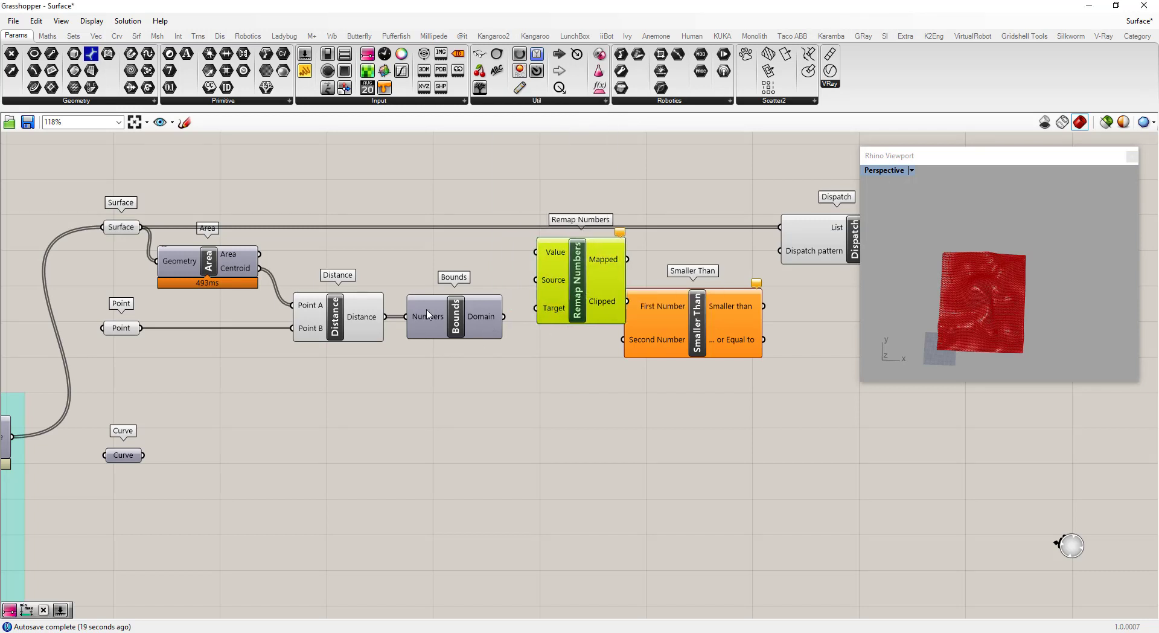
pyautogui.moveTo(425, 317); pyautogui.dragTo(409, 377)
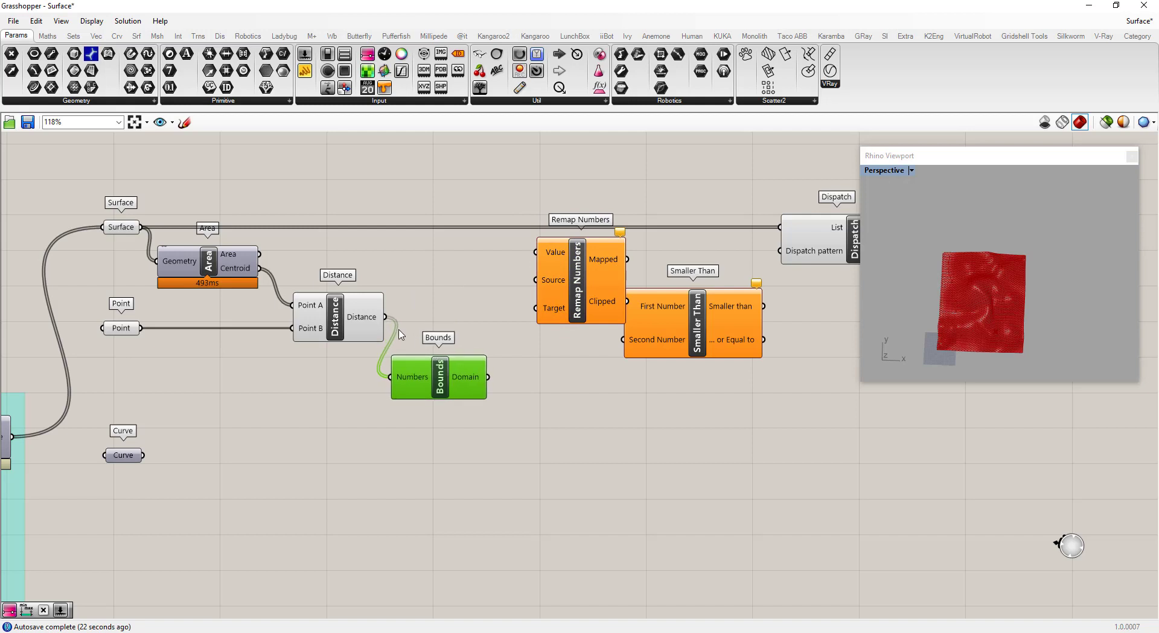
pyautogui.moveTo(386, 317); pyautogui.dragTo(536, 251)
pyautogui.moveTo(488, 377); pyautogui.dragTo(536, 280)
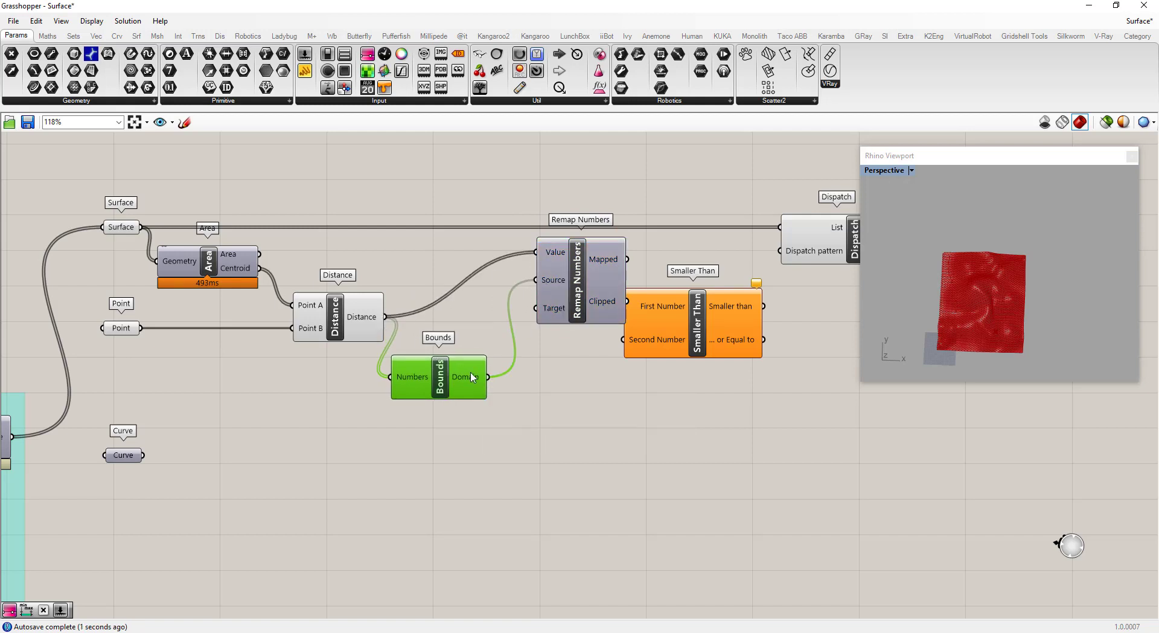
# Tidy the component layout and wire the remapped values into Smaller Than's First Number
pyautogui.moveTo(474, 377)
pyautogui.moveTo(447, 385); pyautogui.dragTo(456, 348)
pyautogui.moveTo(589, 291); pyautogui.dragTo(570, 333)
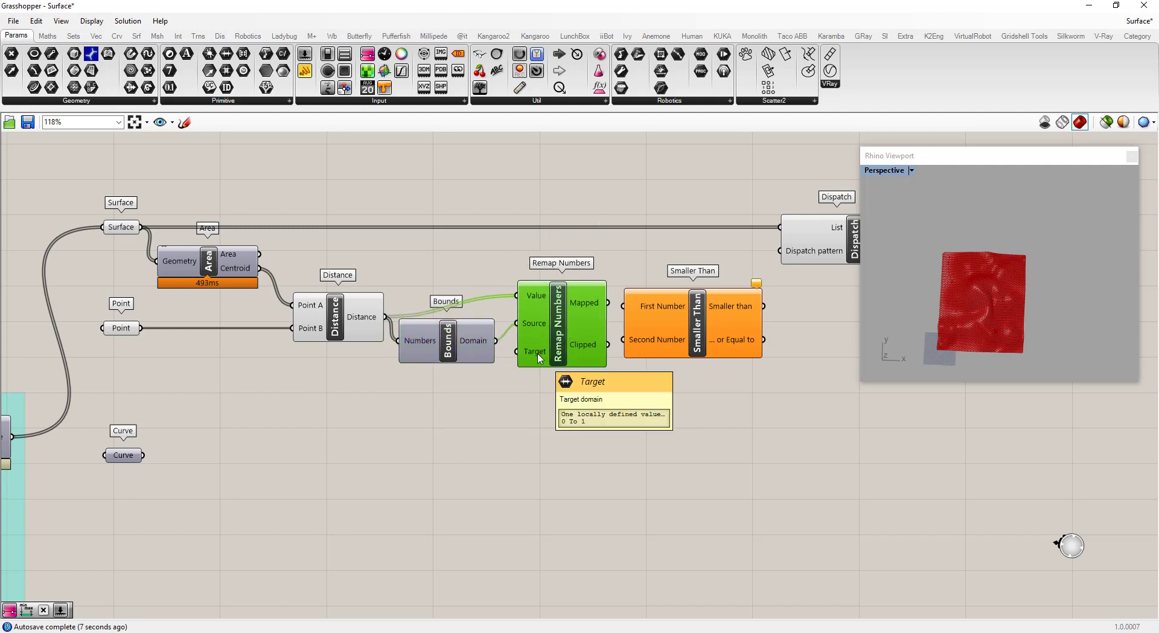
pyautogui.moveTo(587, 306)
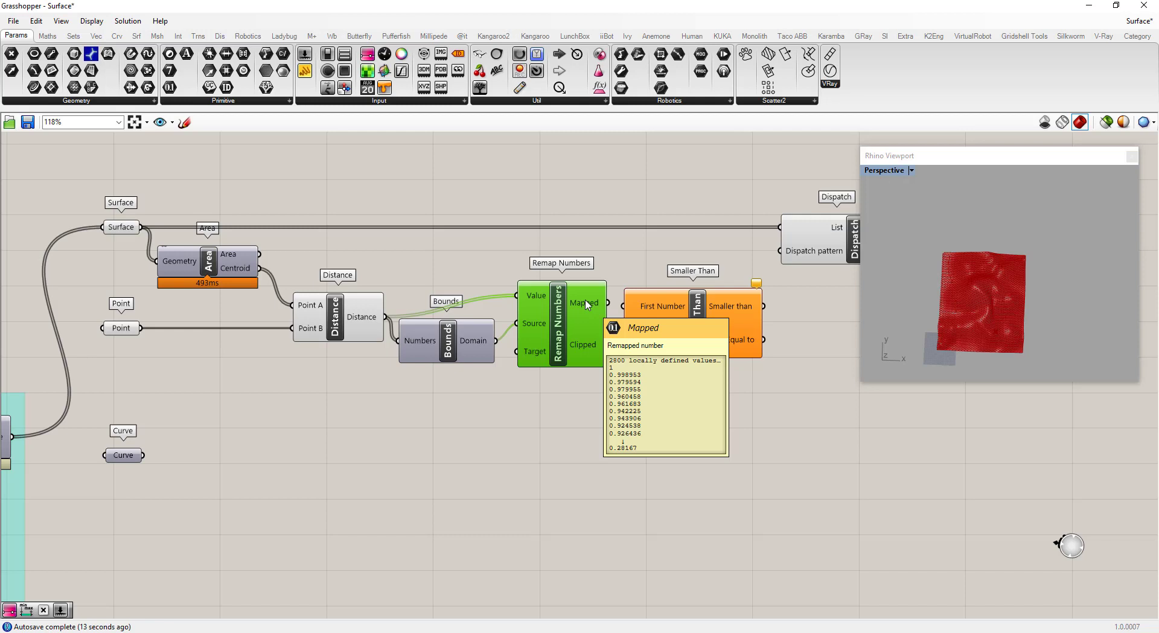
pyautogui.moveTo(363, 319)
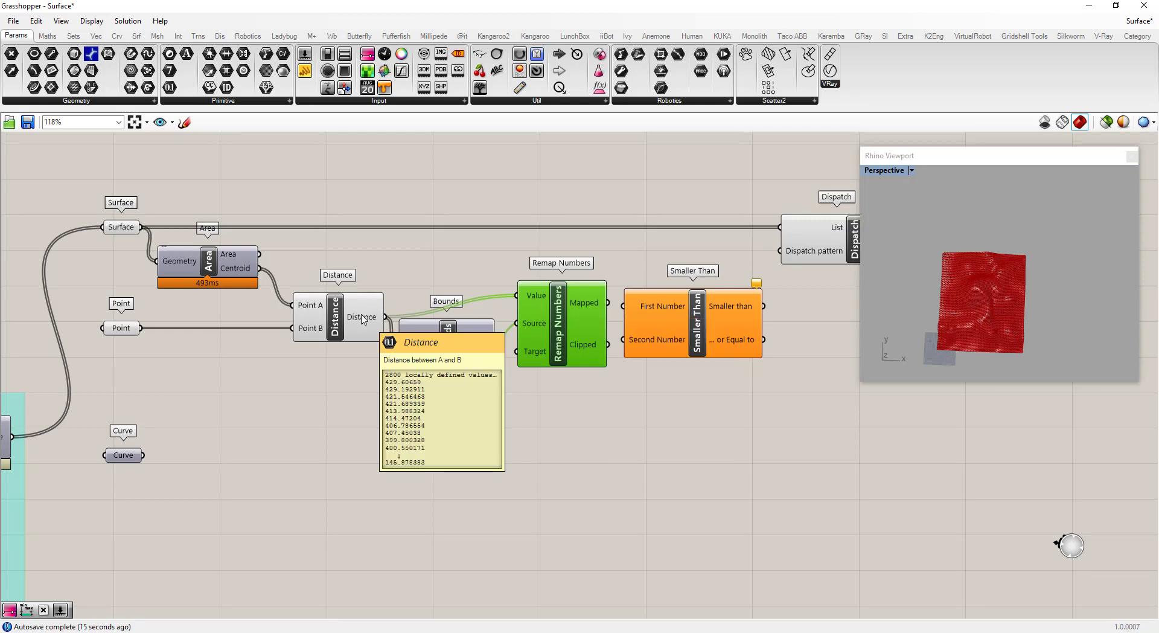
pyautogui.moveTo(367, 320); pyautogui.dragTo(366, 298)
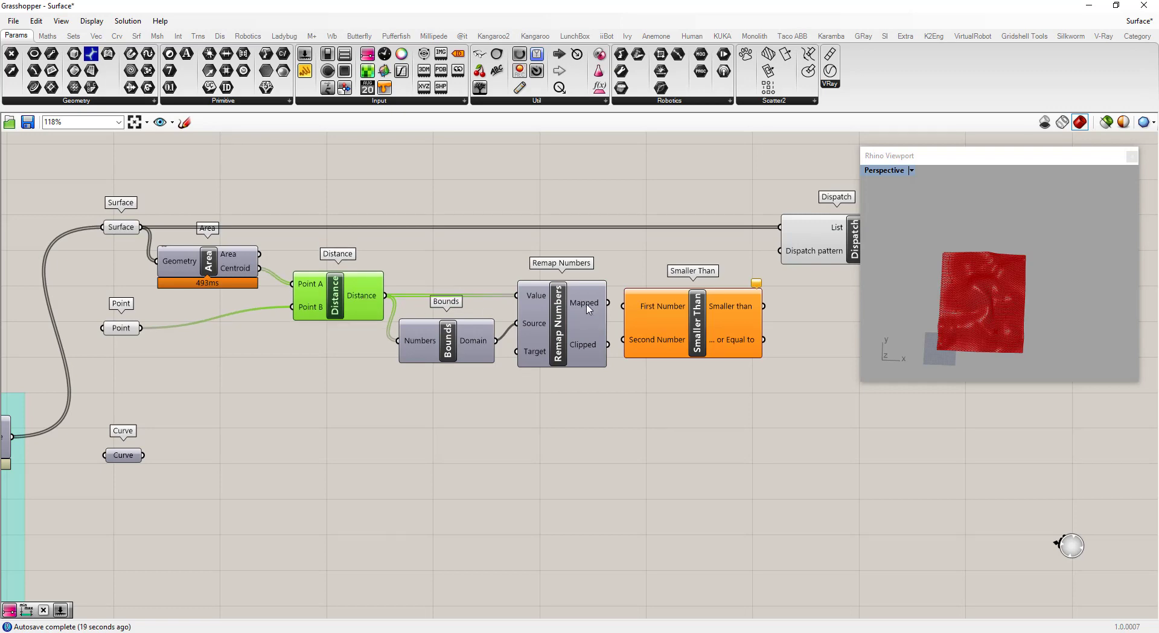
pyautogui.moveTo(588, 309); pyautogui.dragTo(488, 306, button='right')
pyautogui.moveTo(602, 329); pyautogui.dragTo(693, 336)
pyautogui.moveTo(761, 241); pyautogui.dragTo(861, 242)
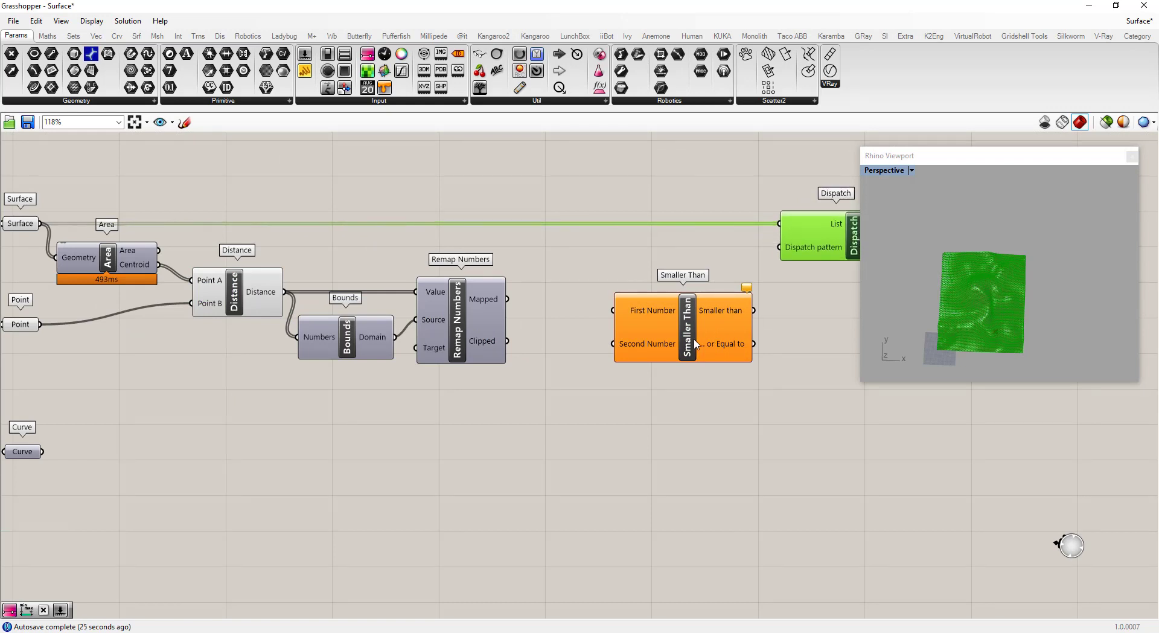
pyautogui.moveTo(682, 344); pyautogui.dragTo(695, 343)
pyautogui.moveTo(510, 300); pyautogui.dragTo(627, 309)
# Create a 0.5 Number Slider and wire it into Smaller Than's Second Number
pyautogui.doubleClick(502, 403)
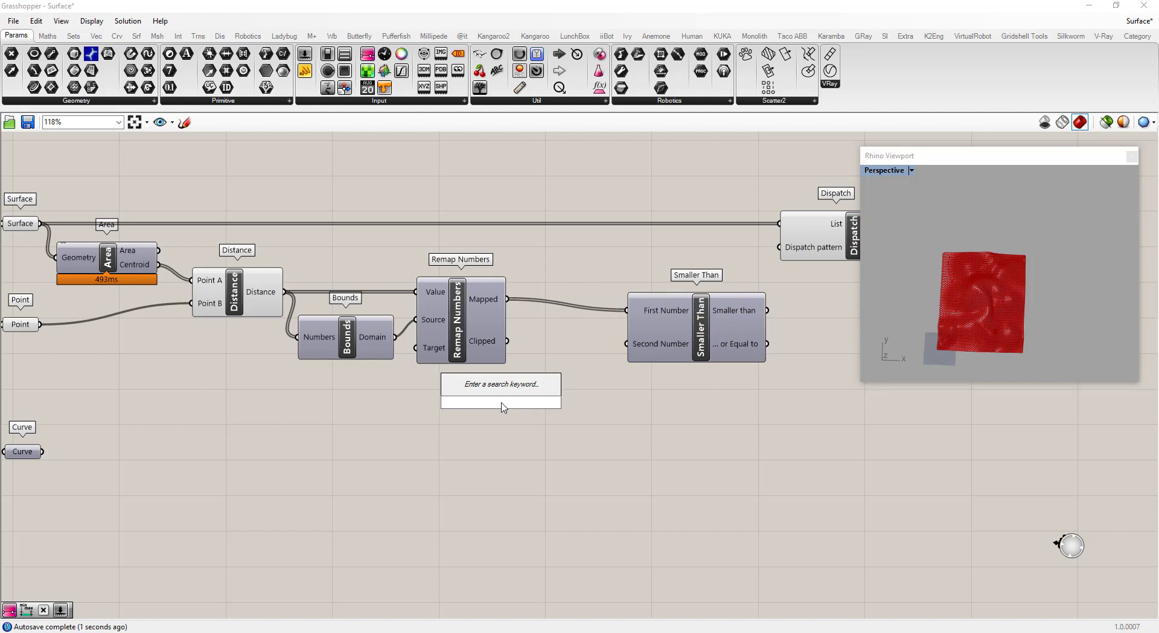
pyautogui.write('s')
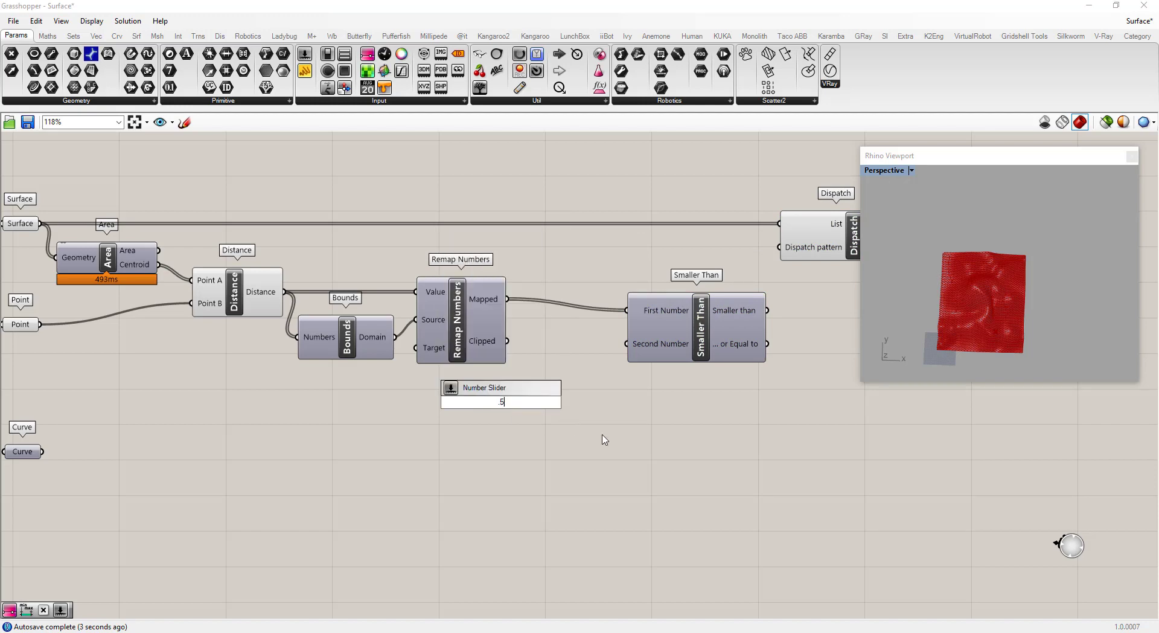
pyautogui.press('Return')
pyautogui.moveTo(574, 402); pyautogui.dragTo(695, 272)
pyautogui.scroll(-3, 568, 416)
pyautogui.scroll(5, 664, 362)
pyautogui.moveTo(644, 352)
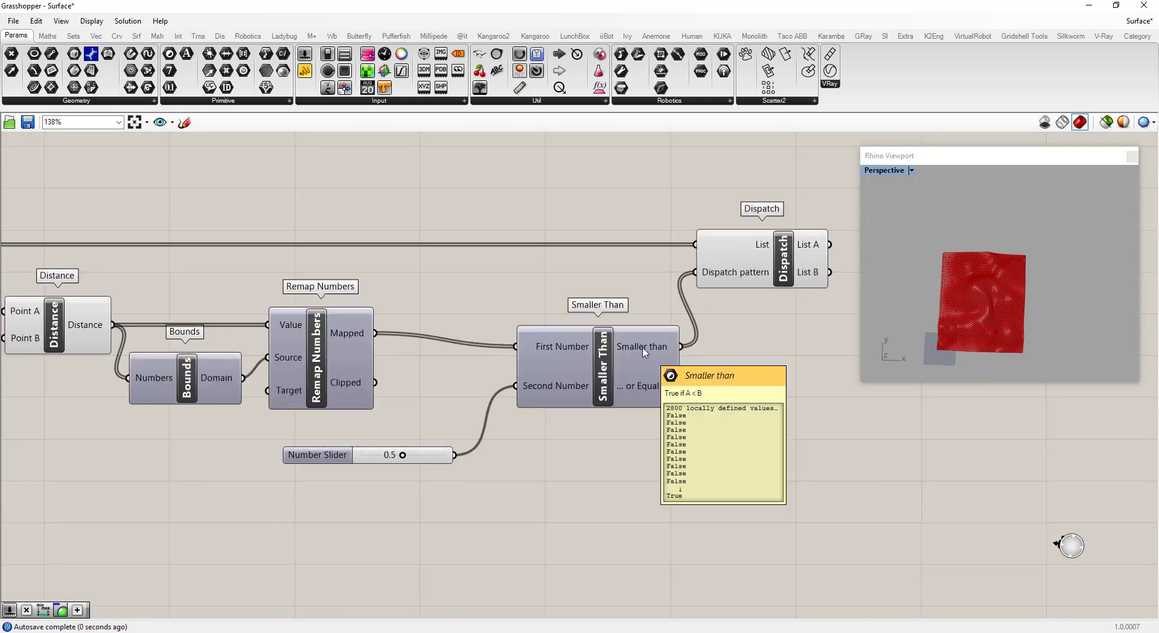
pyautogui.scroll(-3, 627, 352)
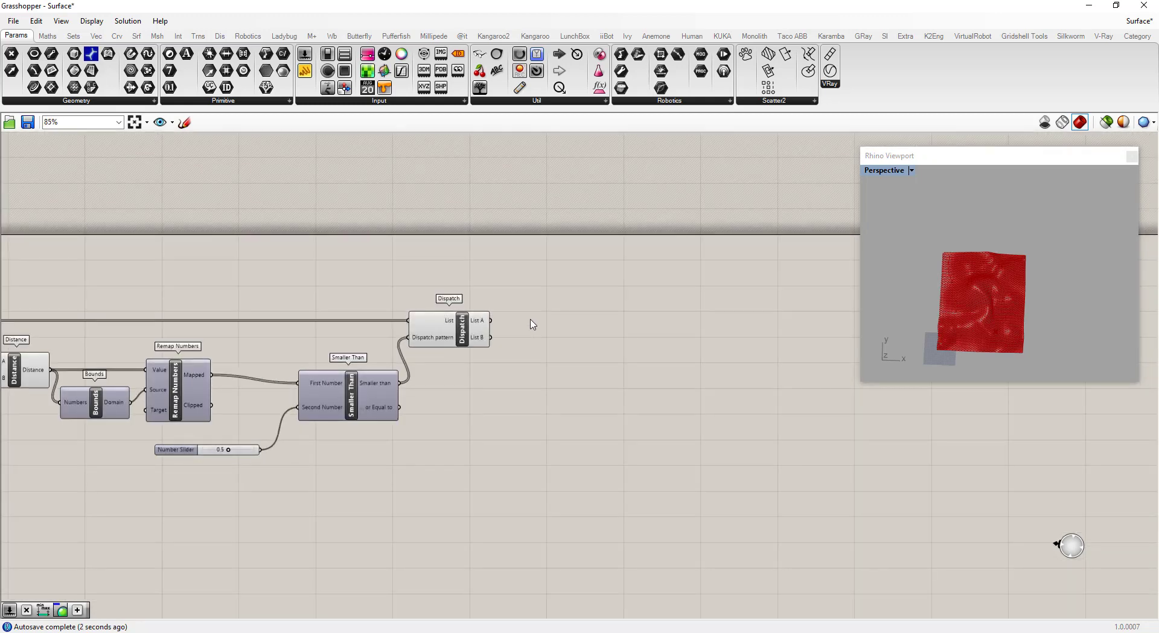
# Add two Custom Preview components showing Dispatch's List A and List B
pyautogui.doubleClick(599, 314)
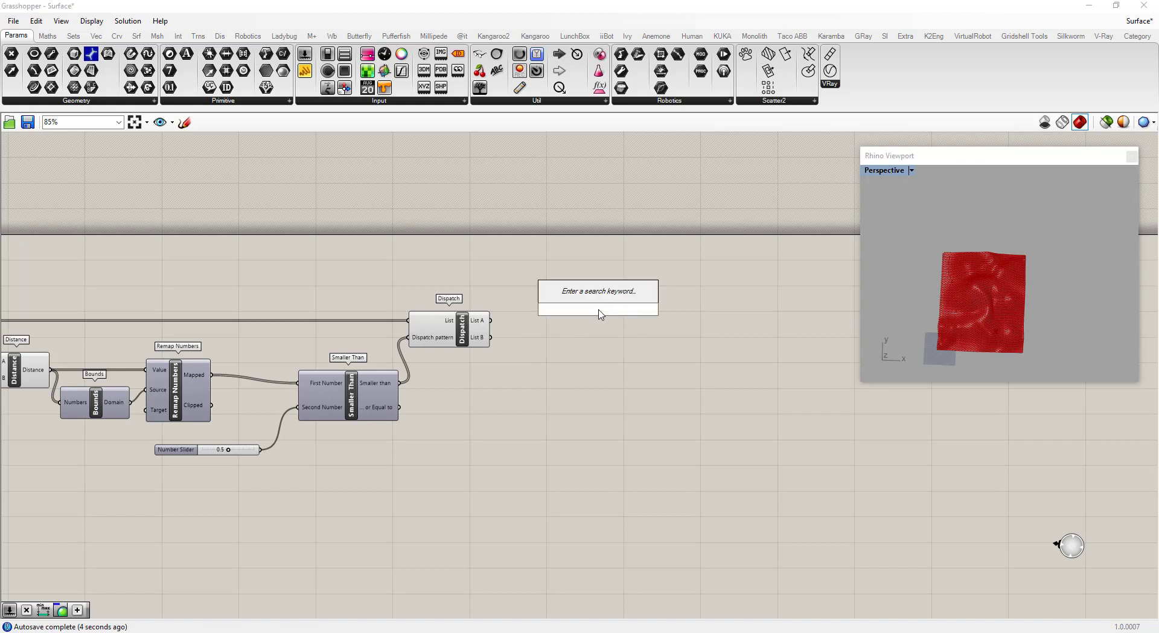
pyautogui.write('custom')
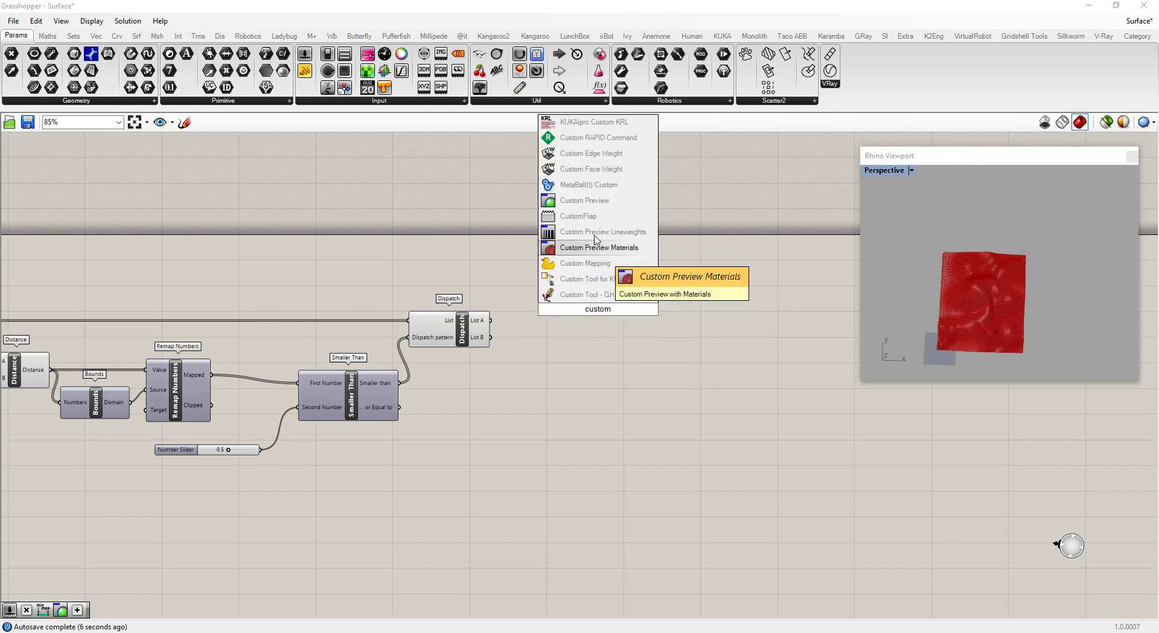
pyautogui.click(588, 200)
pyautogui.moveTo(599, 297); pyautogui.dragTo(694, 419)
pyautogui.moveTo(490, 321); pyautogui.dragTo(657, 326)
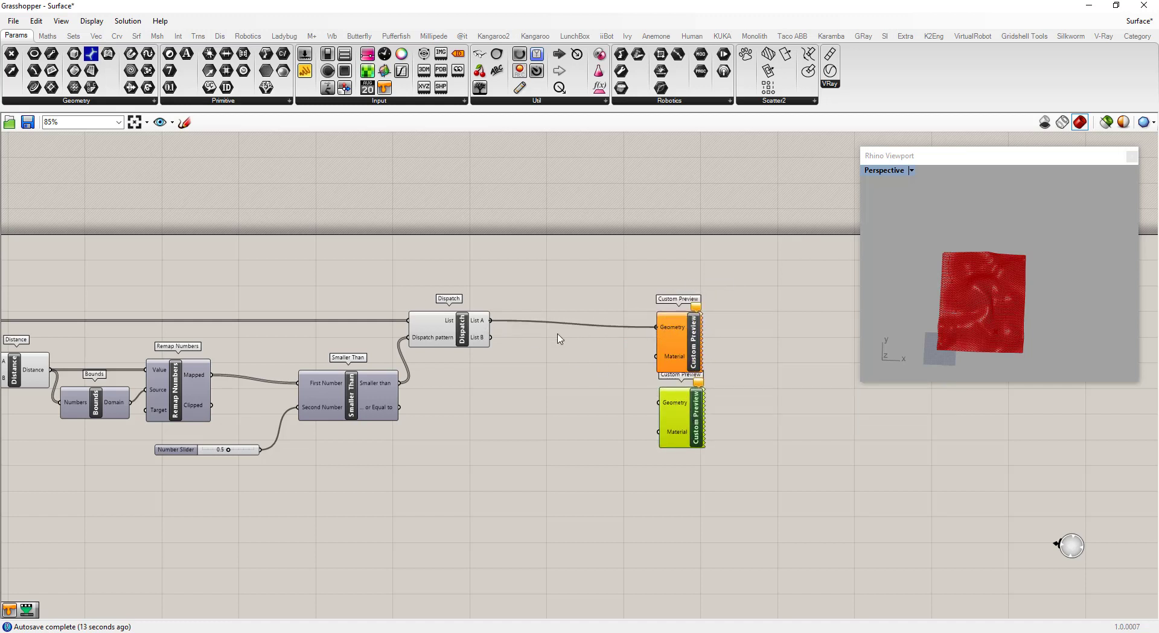
pyautogui.moveTo(492, 337); pyautogui.dragTo(670, 415)
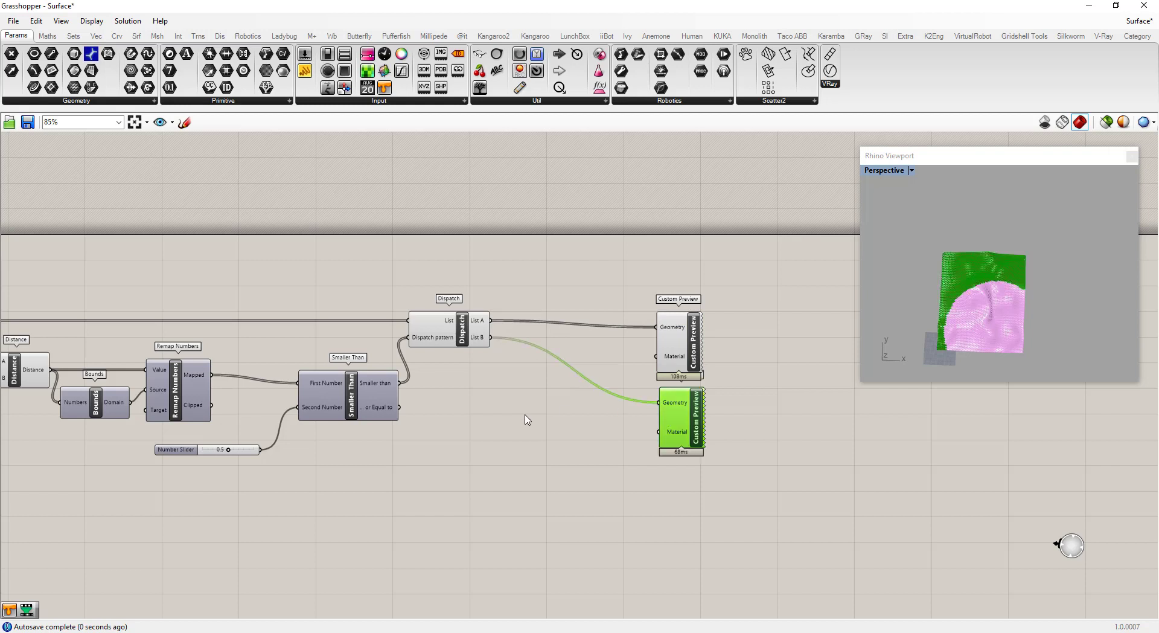
# Add a Colour Swatch as the first Custom Preview's Material
pyautogui.doubleClick(583, 359)
pyautogui.write('swatch')
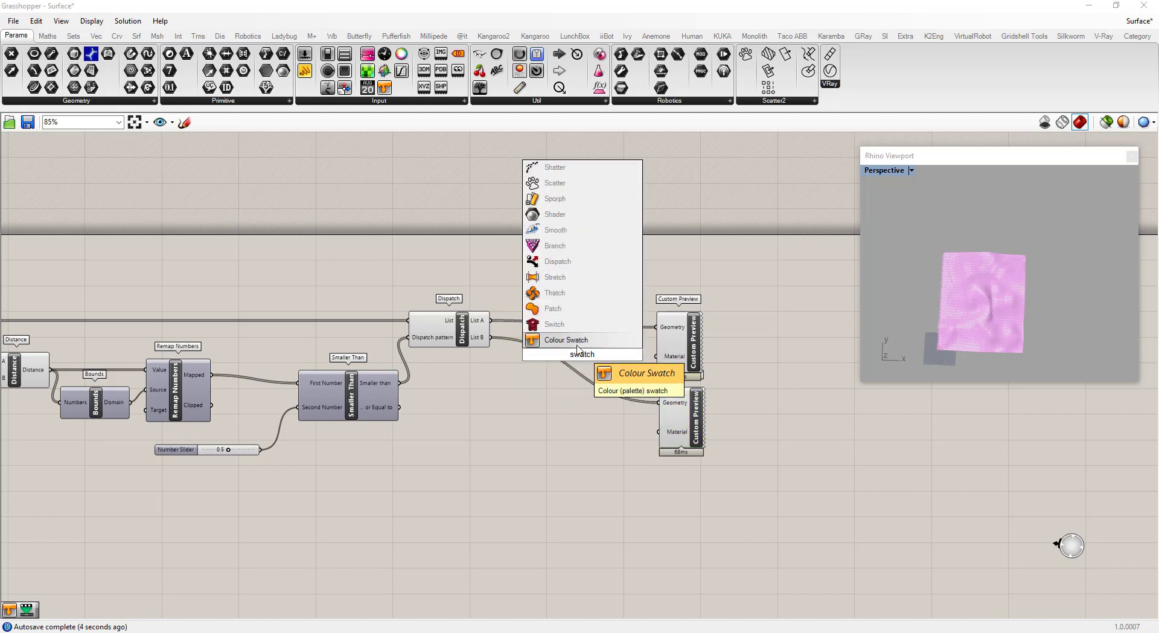
pyautogui.press('Return')
pyautogui.moveTo(615, 355); pyautogui.dragTo(658, 357)
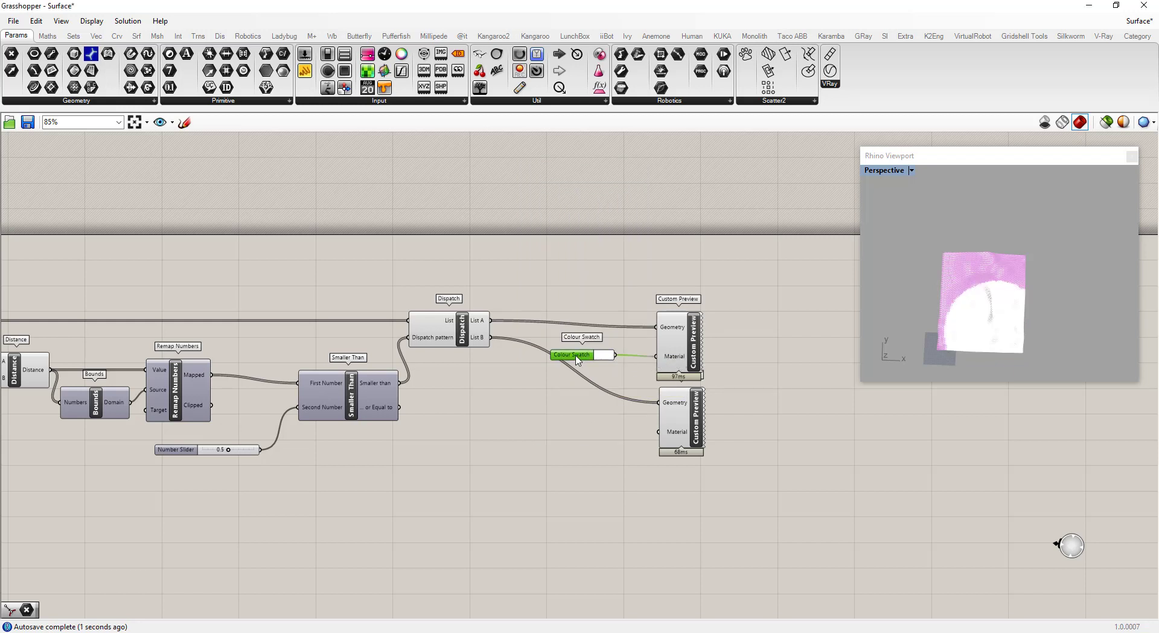
# Duplicate the swatch for the second preview, set it to dark grey, and orbit to check
pyautogui.keyDown('alt'); pyautogui.moveTo(578, 359); pyautogui.dragTo(658, 431); pyautogui.keyUp('alt')
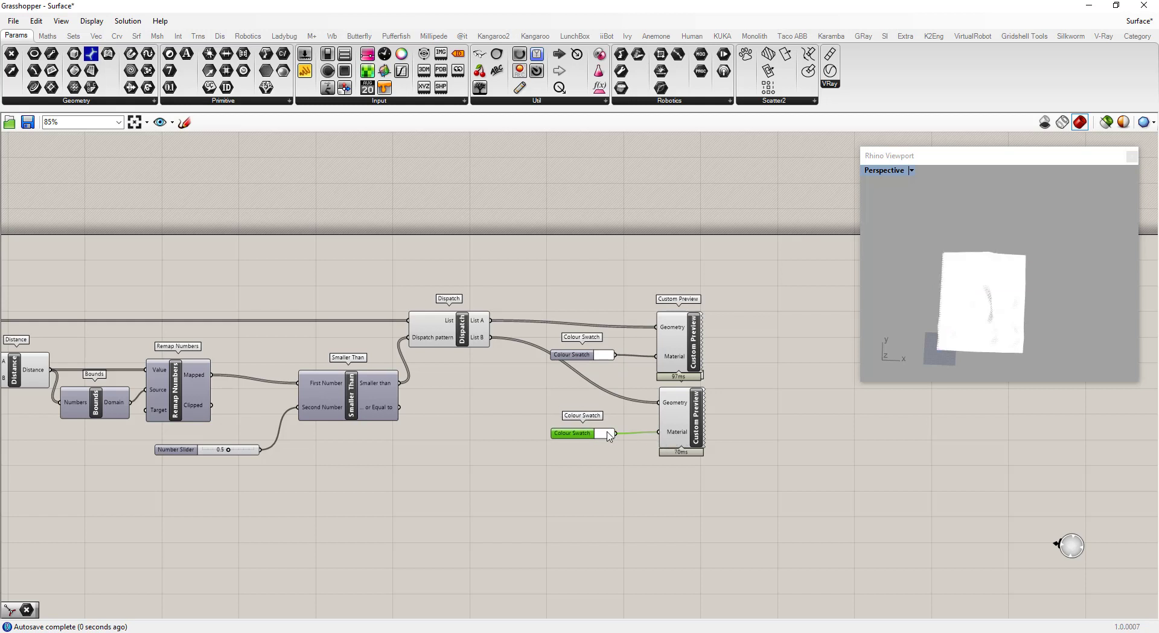
pyautogui.click(605, 434)
pyautogui.moveTo(699, 467); pyautogui.dragTo(698, 512)
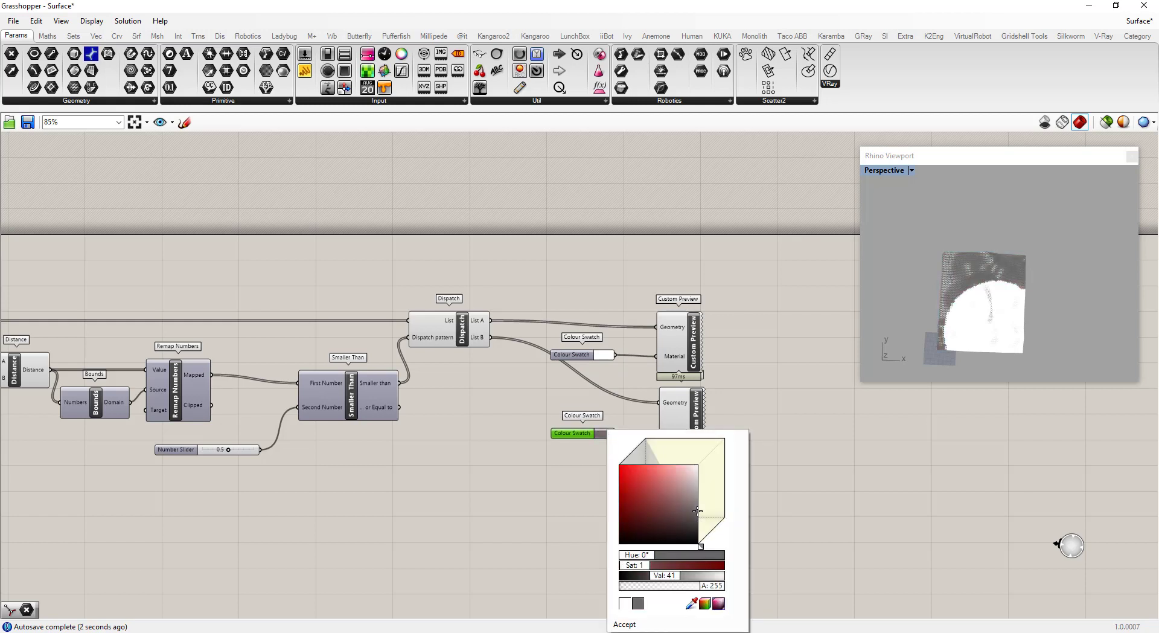
pyautogui.click(637, 628)
pyautogui.click(625, 487)
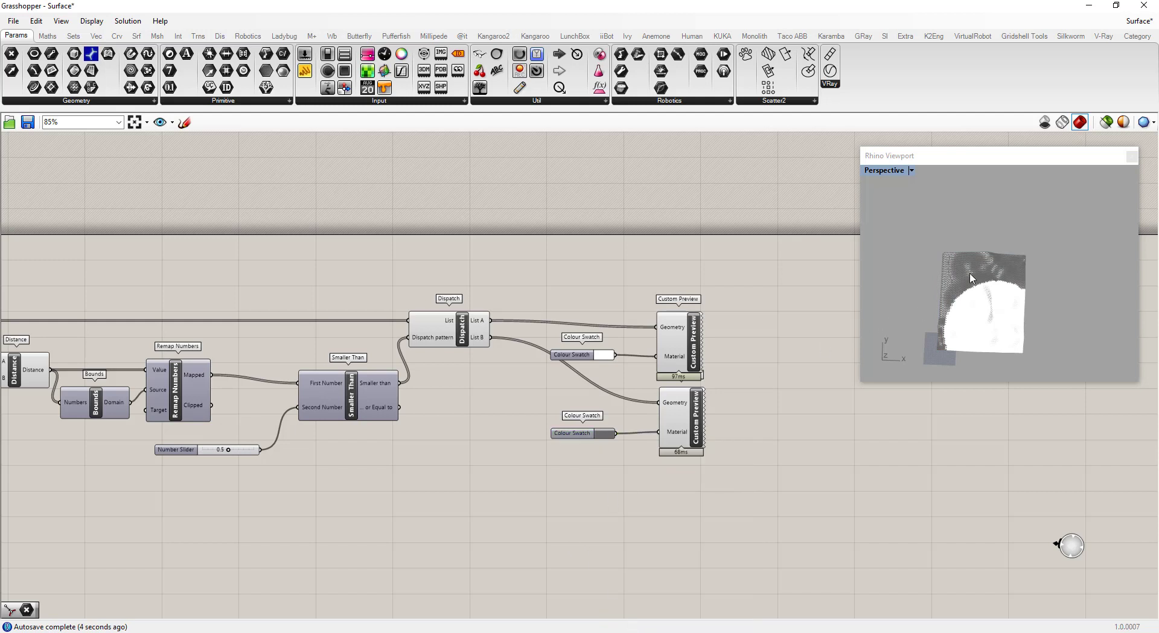
pyautogui.scroll(3, 972, 278)
pyautogui.scroll(-3, 962, 295)
pyautogui.moveTo(962, 295); pyautogui.dragTo(960, 335, button='right')
# Box-select the chain from Distance to the previews and shift it right for room
pyautogui.scroll(-3, 464, 405)
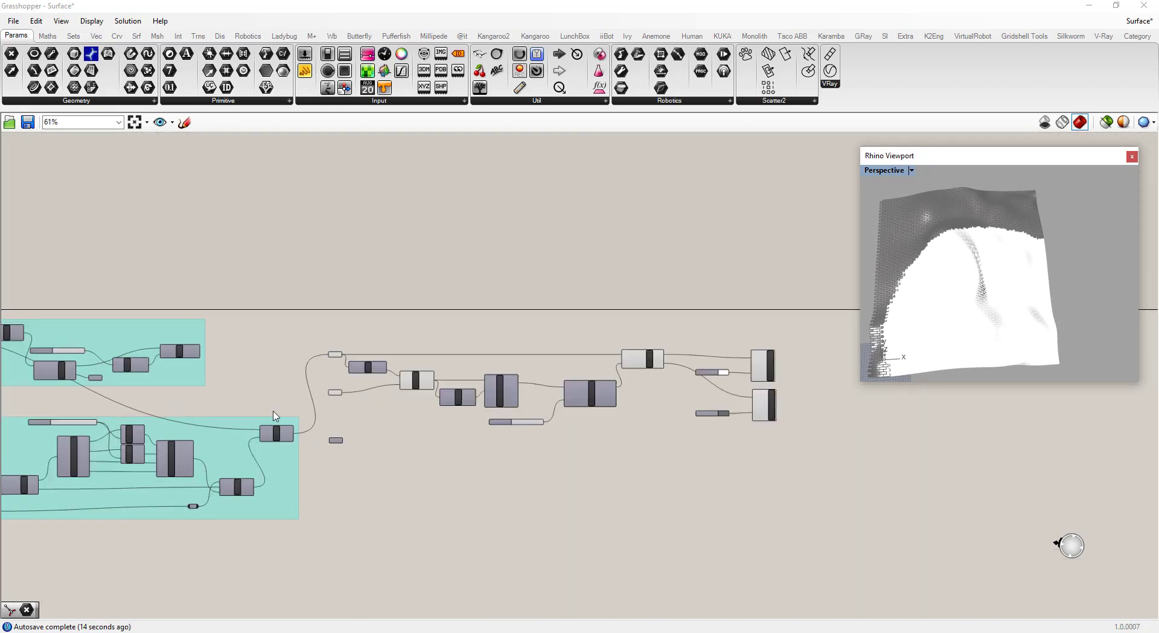
pyautogui.scroll(3, 274, 415)
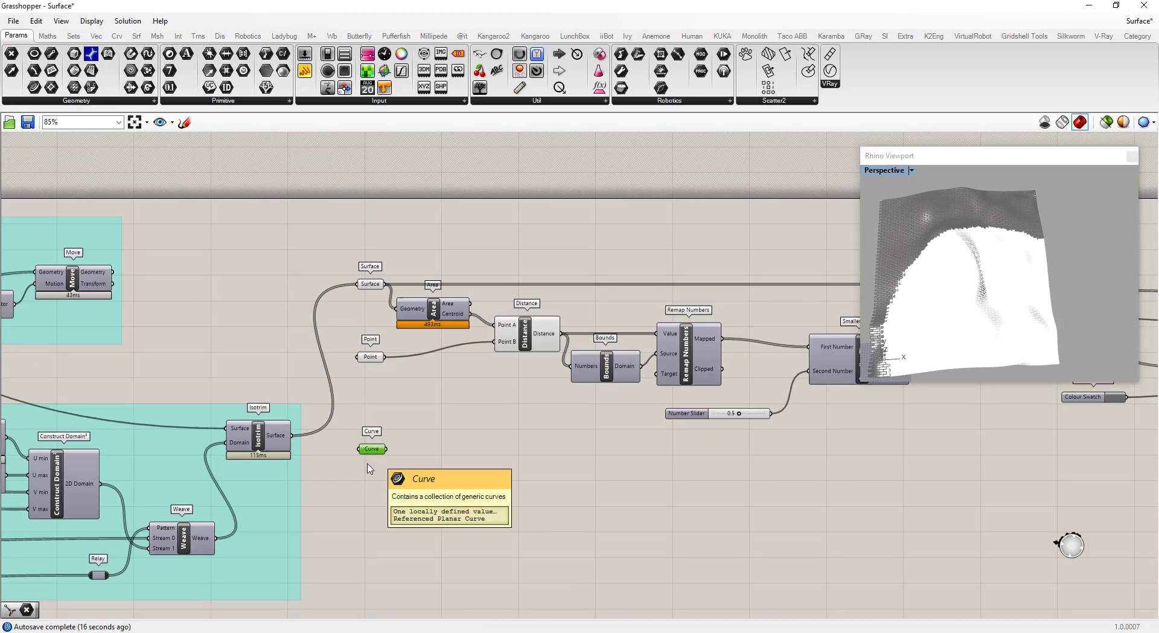
pyautogui.moveTo(372, 456); pyautogui.dragTo(367, 471)
pyautogui.scroll(-3, 554, 385)
pyautogui.scroll(1, 554, 384)
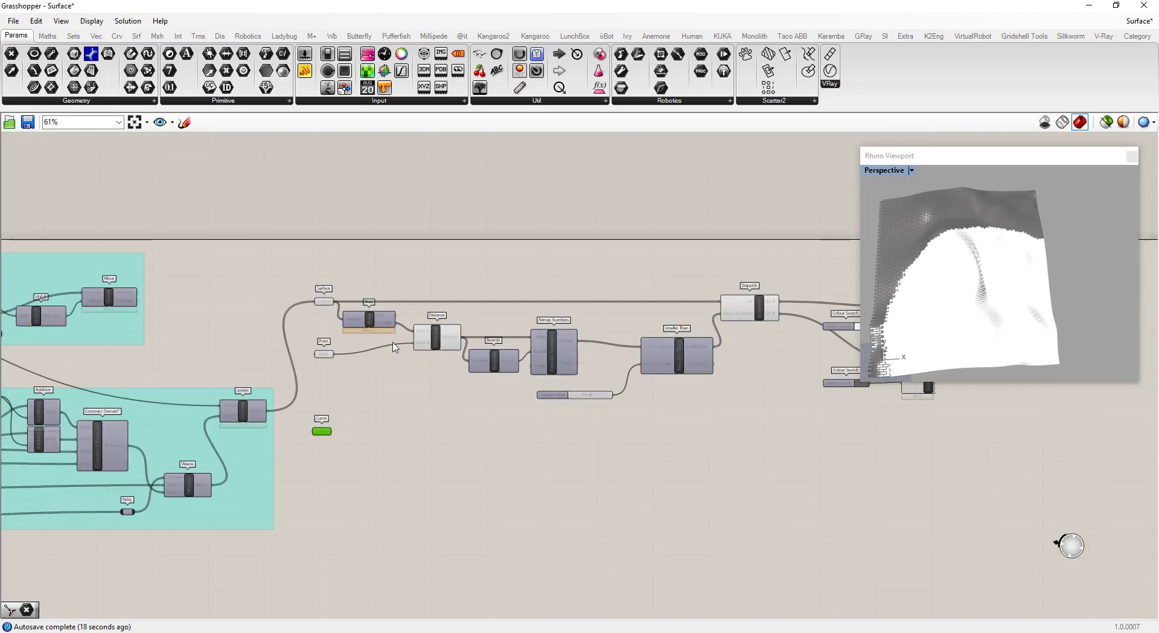
pyautogui.scroll(-1, 554, 385)
pyautogui.moveTo(781, 422); pyautogui.dragTo(450, 270)
pyautogui.moveTo(470, 361); pyautogui.dragTo(517, 365)
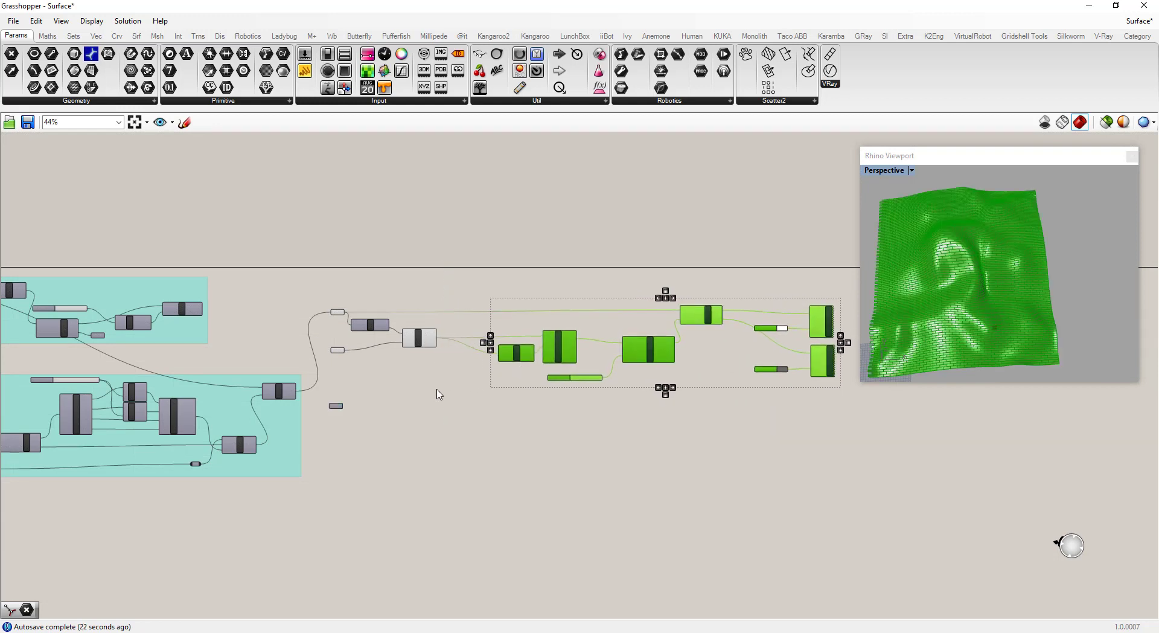
pyautogui.click(406, 406)
# Place Curve Closest Point fed by the Curve parameter and the Area centroids
pyautogui.scroll(3, 341, 416)
pyautogui.doubleClick(424, 389)
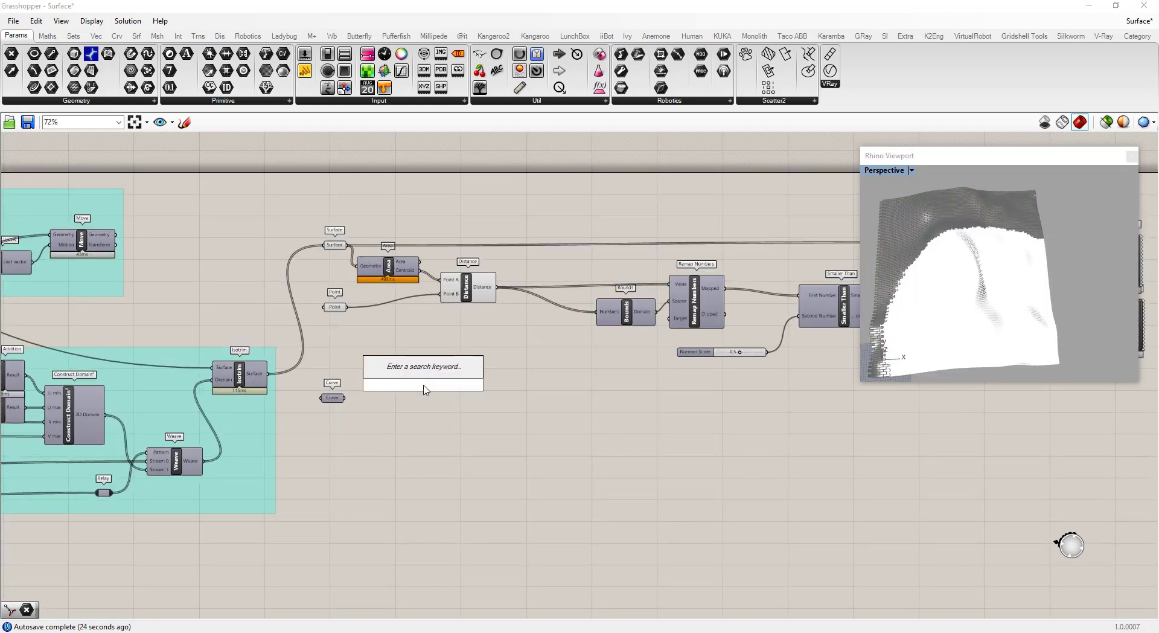
pyautogui.write('curve')
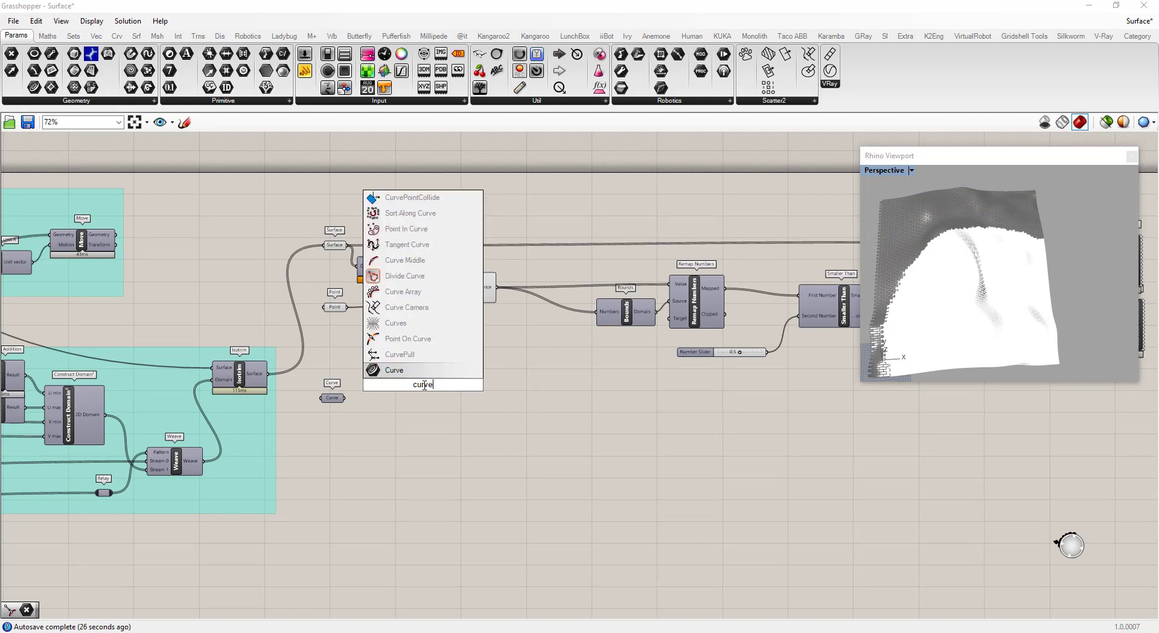
pyautogui.write(' cp')
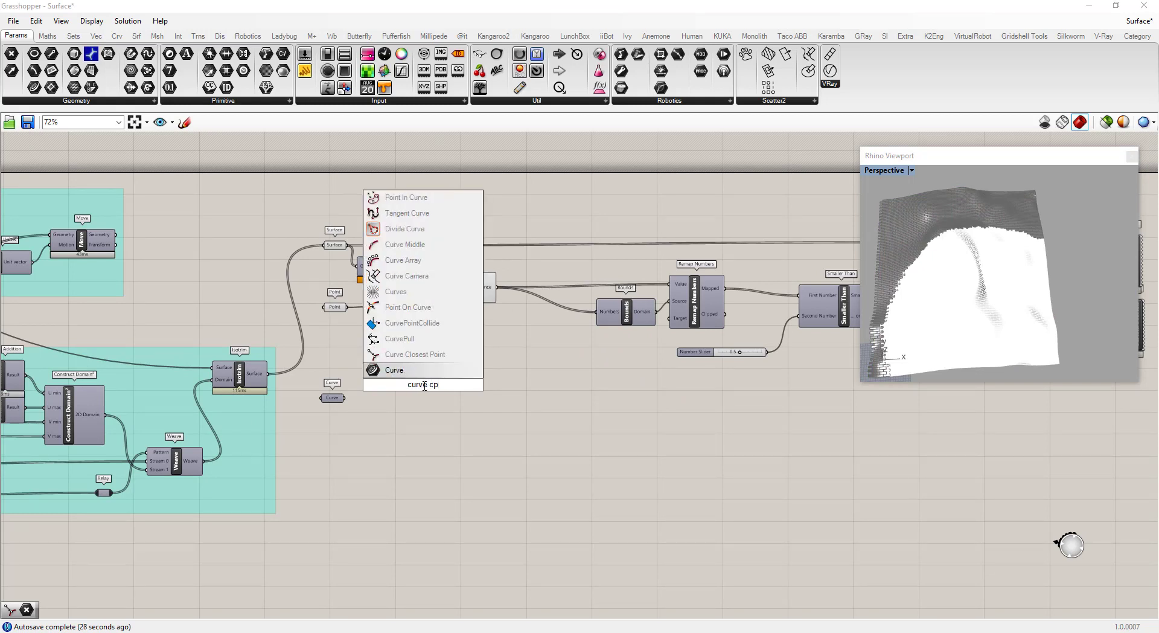
pyautogui.click(415, 355)
pyautogui.moveTo(344, 398); pyautogui.dragTo(445, 390)
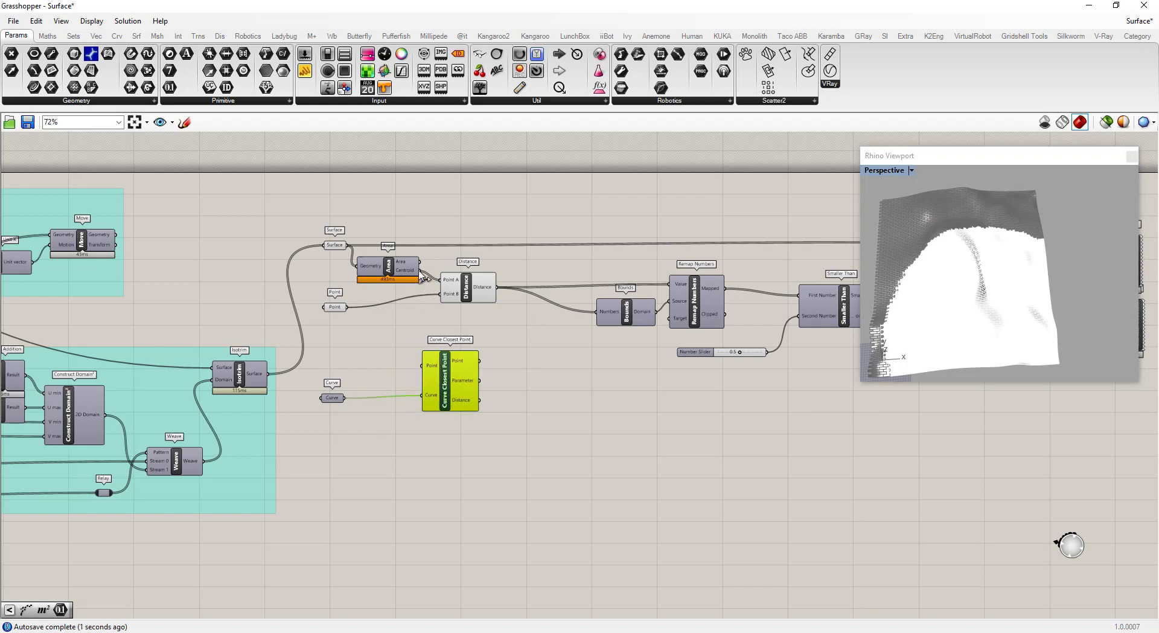
pyautogui.moveTo(419, 269); pyautogui.dragTo(439, 370)
pyautogui.click(543, 376)
# Add a Number parameter carrying Curve Closest Point's Distance into the remap chain
pyautogui.scroll(3, 530, 329)
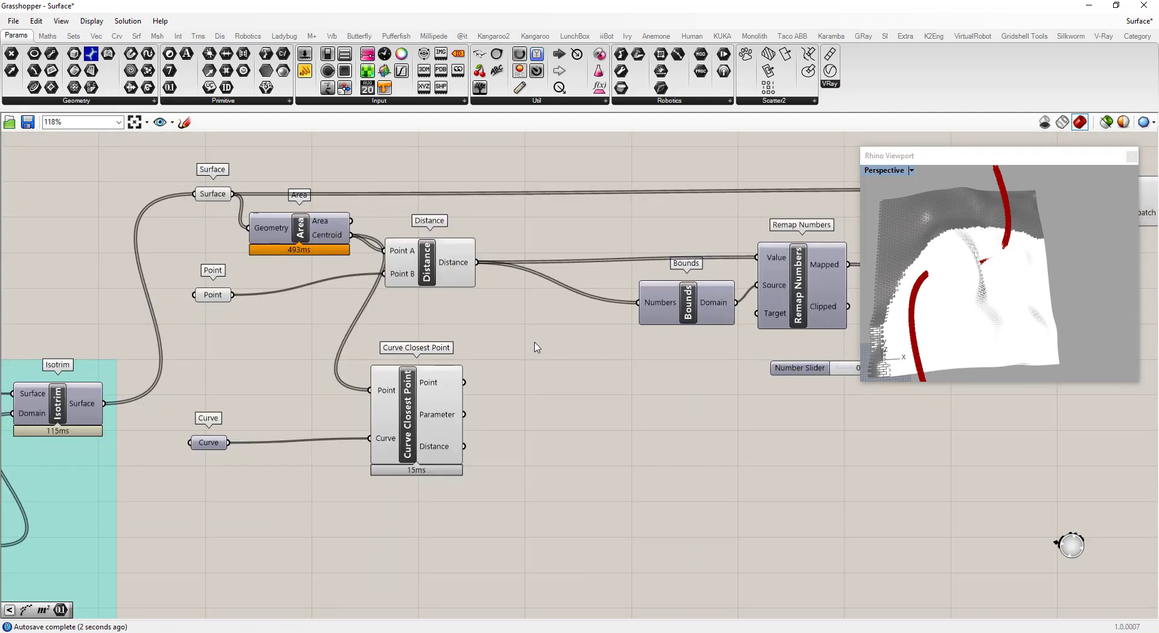
pyautogui.moveTo(172, 88); pyautogui.dragTo(531, 351)
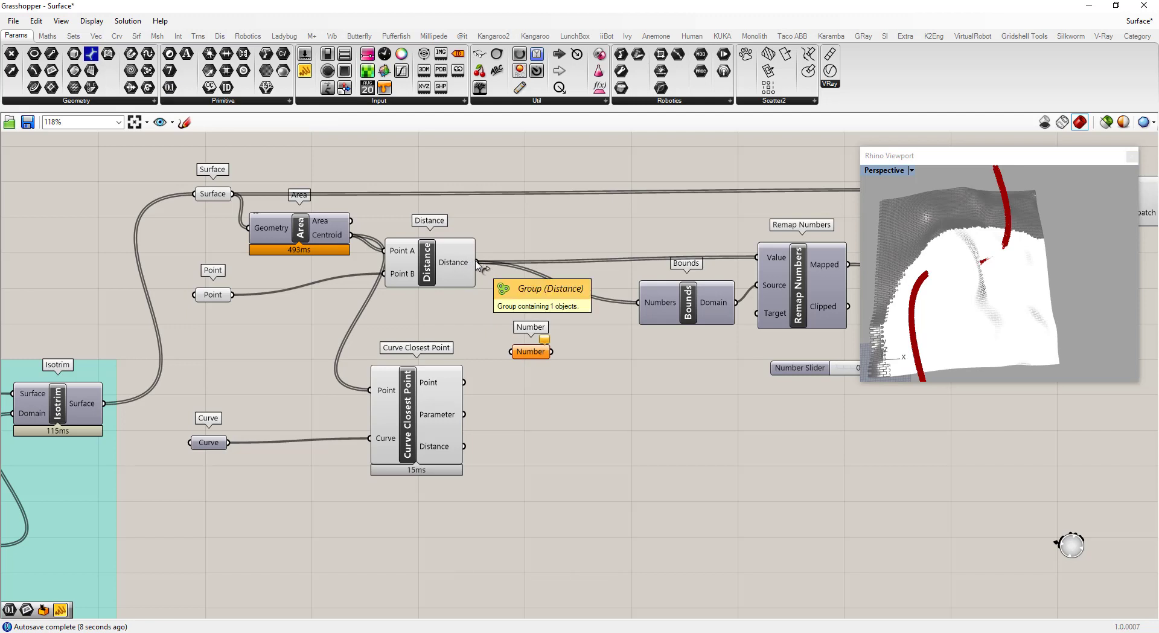
pyautogui.moveTo(475, 262); pyautogui.dragTo(551, 351)
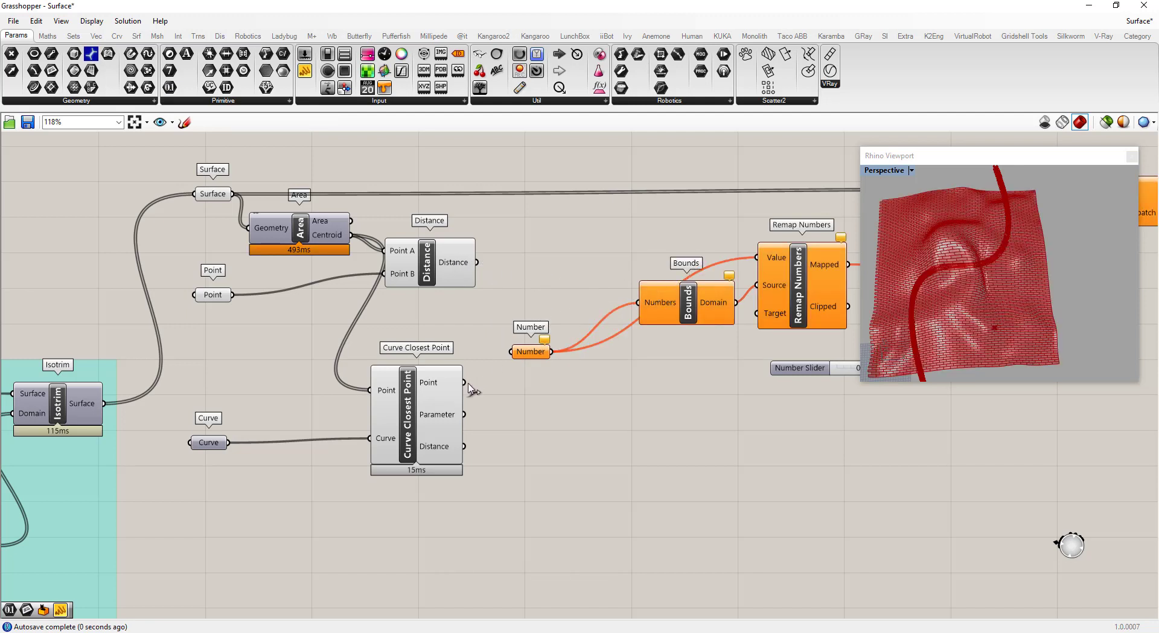
pyautogui.moveTo(465, 447)
pyautogui.mouseDown()
pyautogui.moveTo(512, 351)
pyautogui.moveTo(531, 352)
pyautogui.moveTo(556, 262)
pyautogui.moveTo(567, 276)
pyautogui.mouseUp()
pyautogui.click(572, 338)
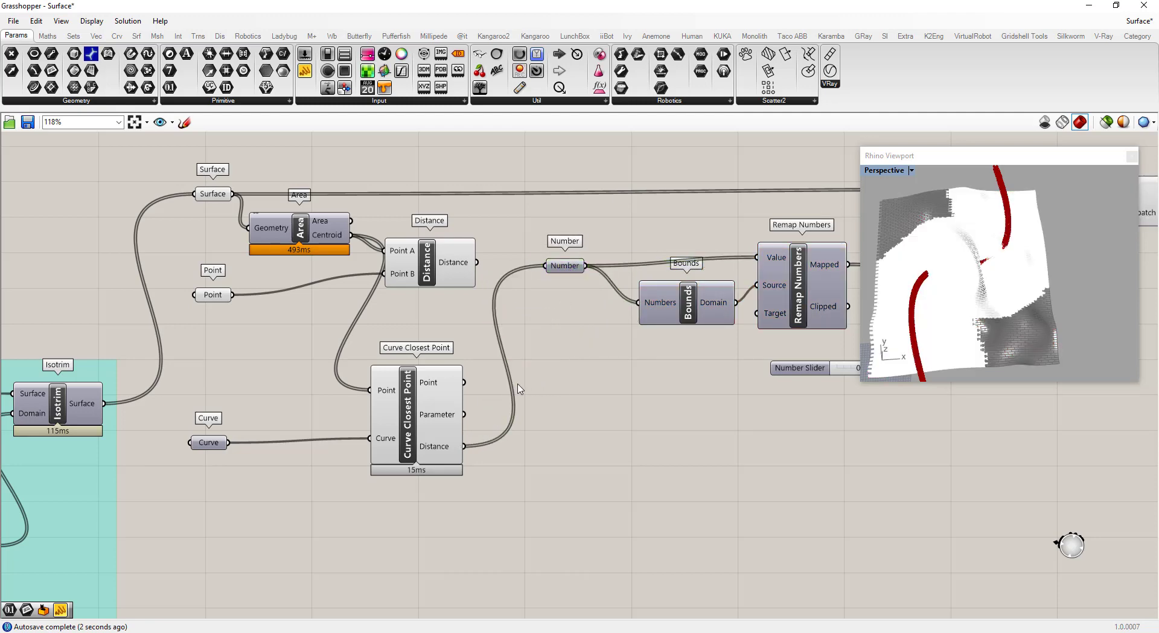
pyautogui.moveTo(999, 279); pyautogui.dragTo(986, 316, button='right')
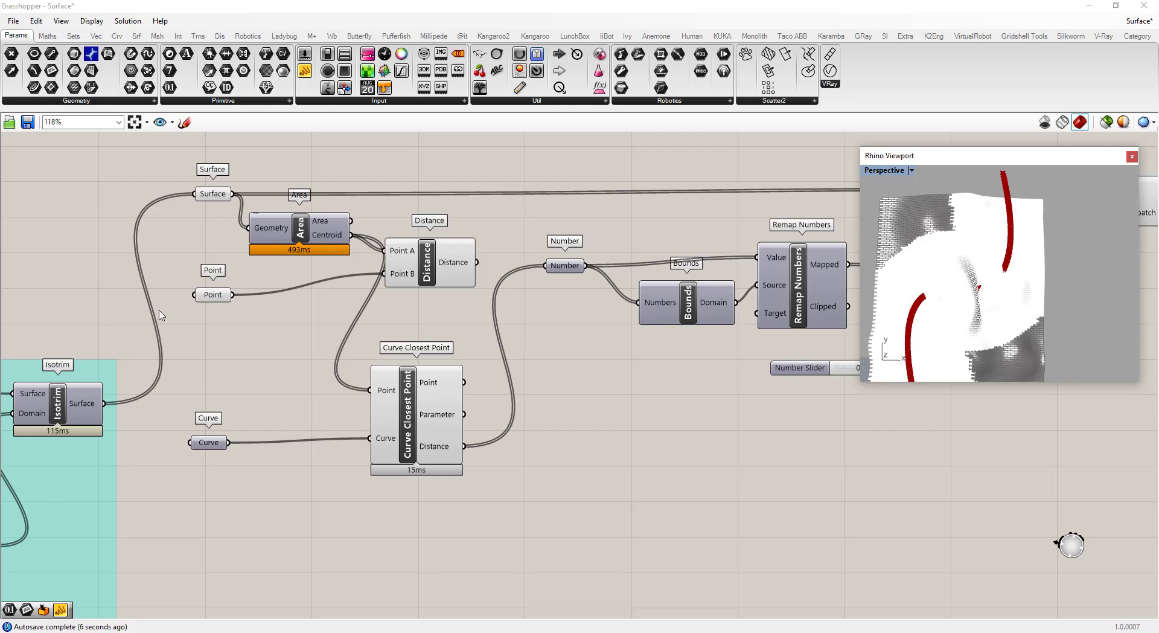
# Turn off Preview on the Point parameter and Curve Closest Point
pyautogui.rightClick(217, 298)
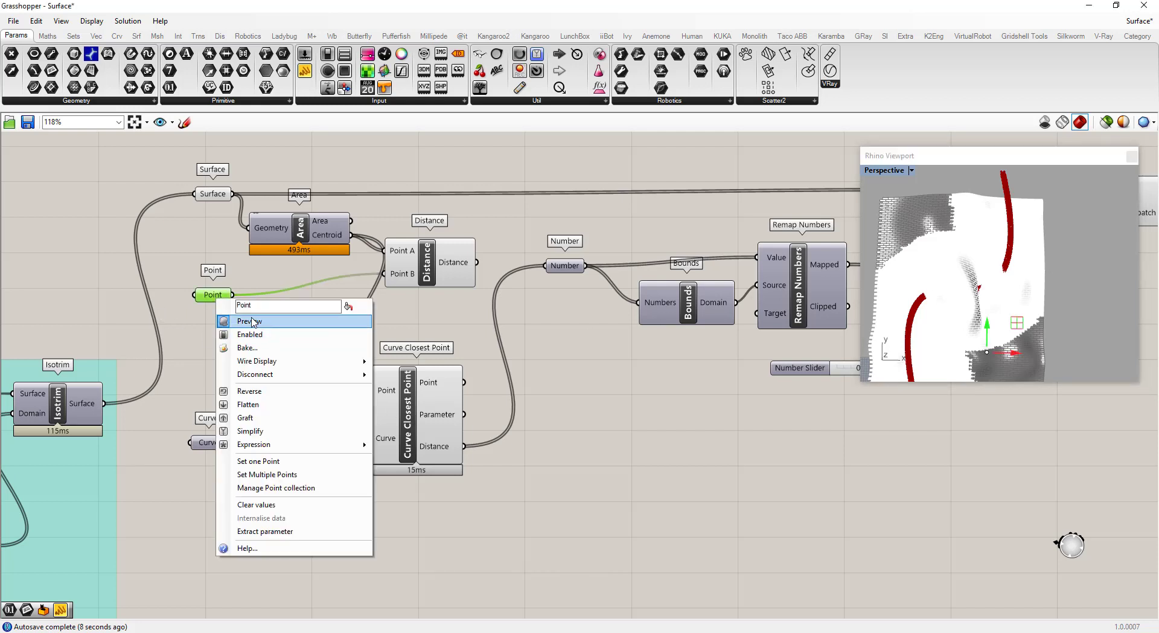
pyautogui.click(252, 322)
pyautogui.click(239, 207)
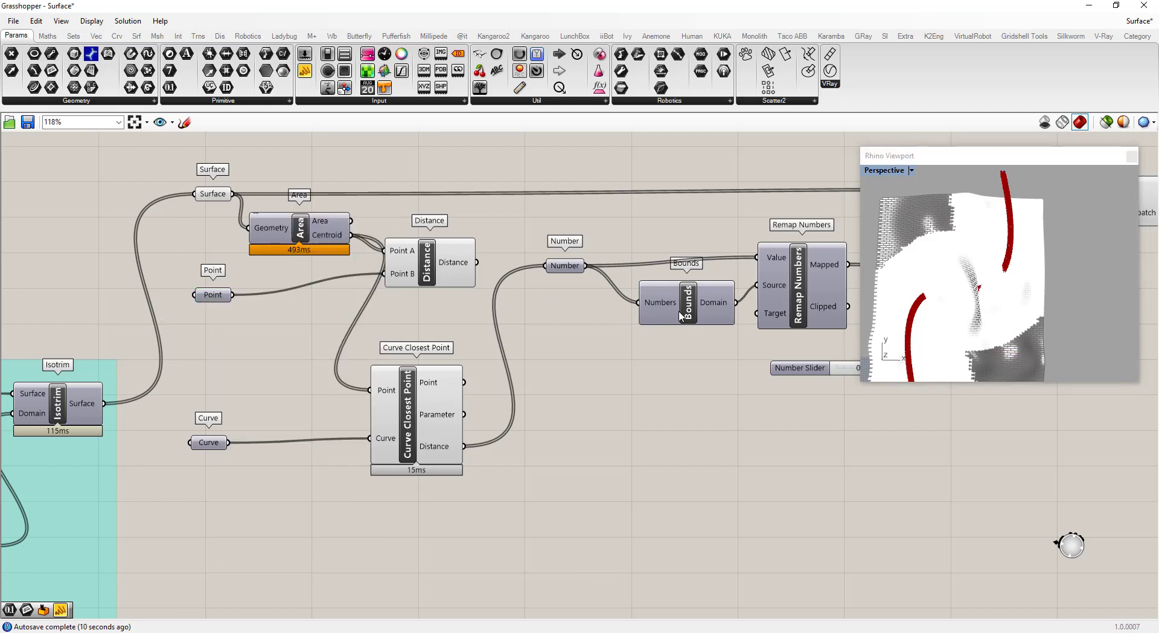
pyautogui.scroll(-3, 441, 308)
pyautogui.rightClick(421, 377)
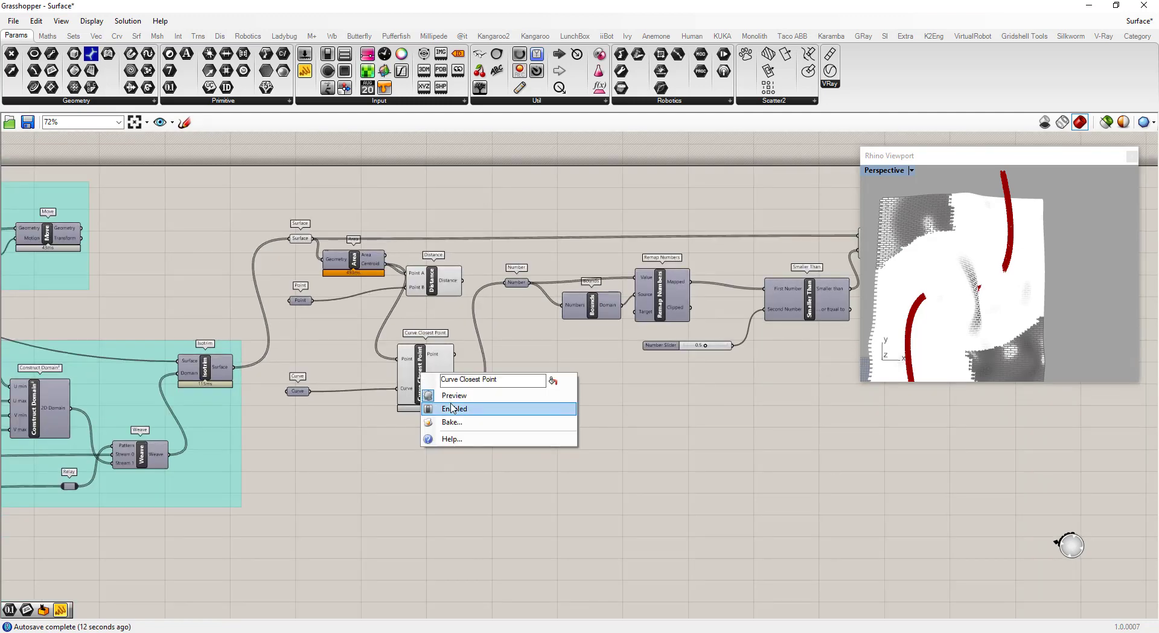
pyautogui.click(449, 395)
pyautogui.click(432, 276)
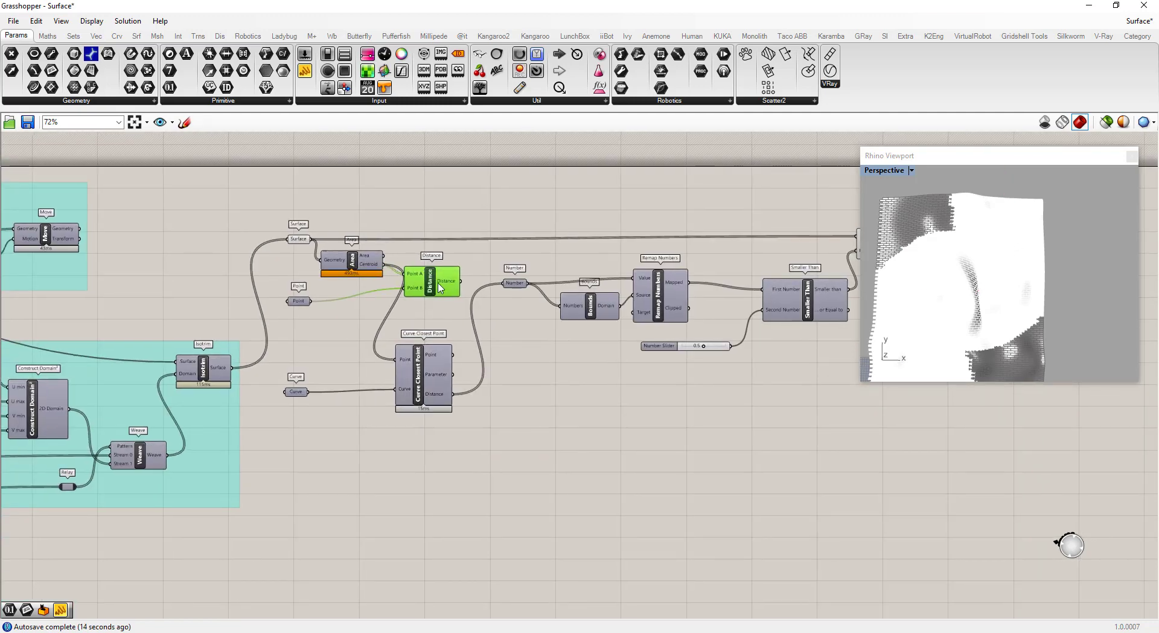
pyautogui.scroll(3, 992, 320)
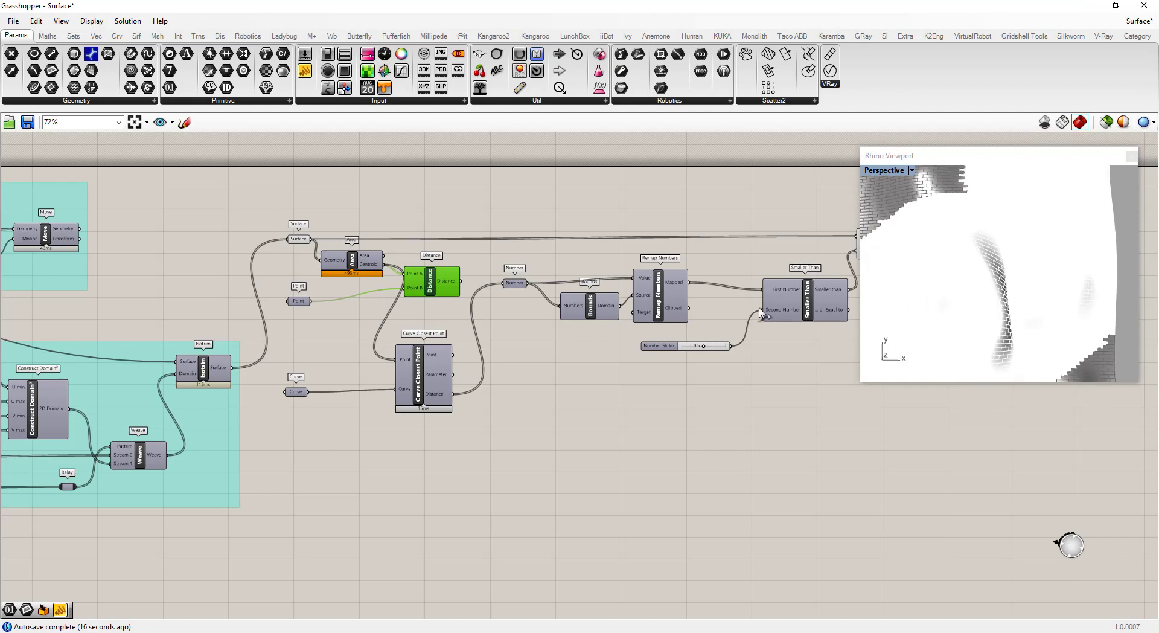
pyautogui.scroll(-4, 565, 354)
pyautogui.scroll(-5, 992, 320)
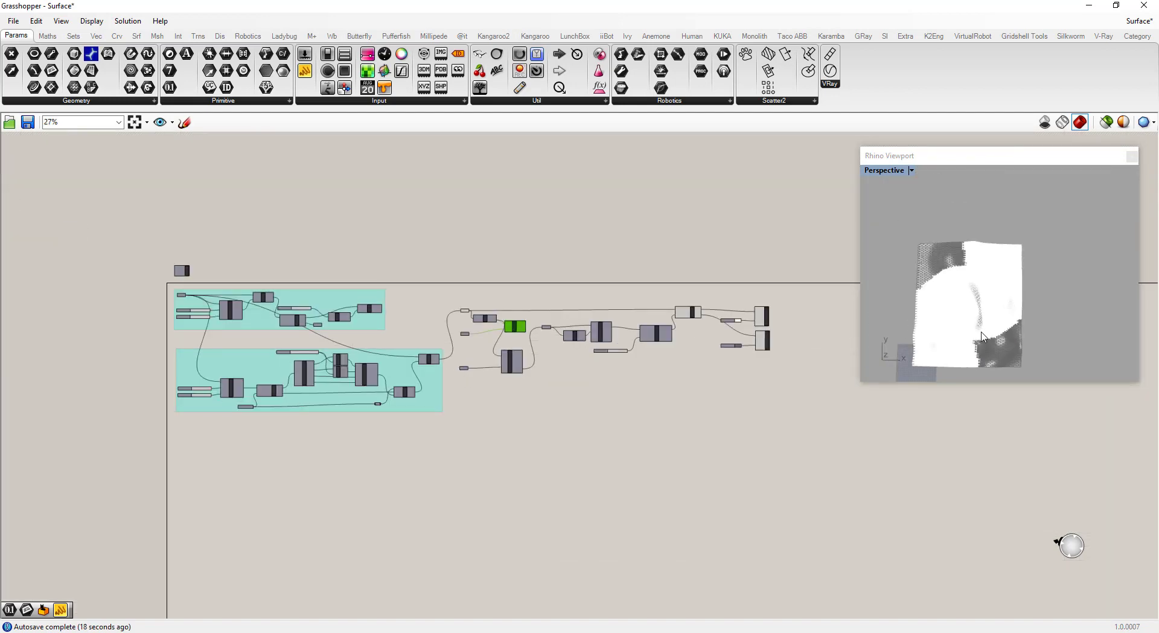
pyautogui.scroll(4, 995, 329)
pyautogui.scroll(-3, 991, 330)
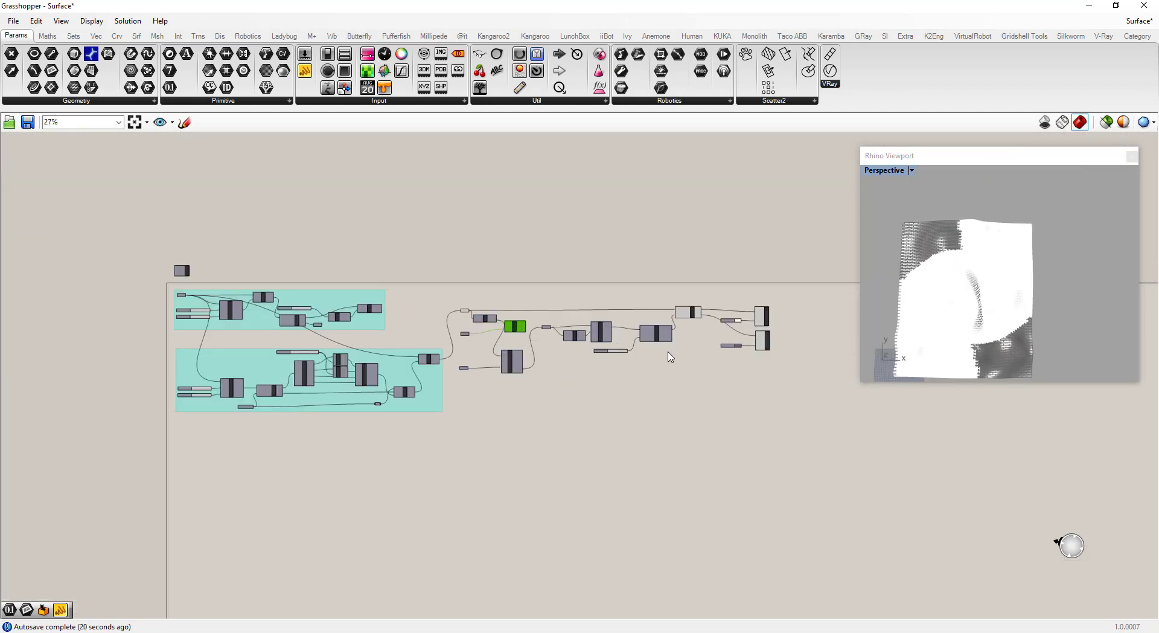
pyautogui.scroll(8, 622, 357)
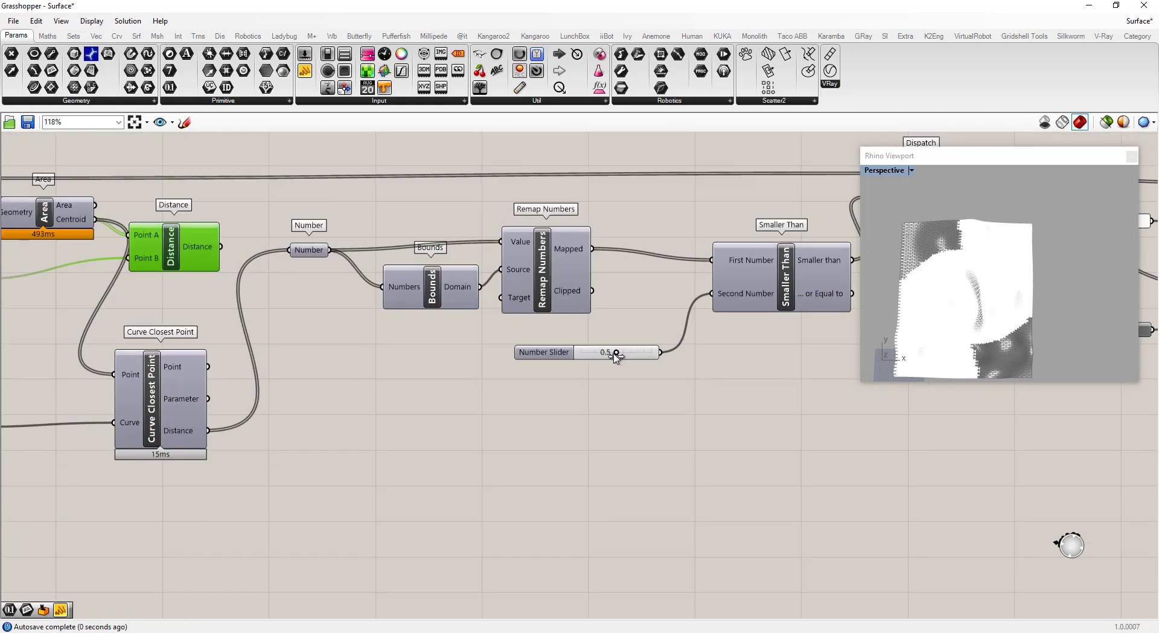
# Lower the Smaller Than threshold slider from 0.5 through 0.4 down to 0.2
pyautogui.moveTo(614, 353); pyautogui.dragTo(610, 354)
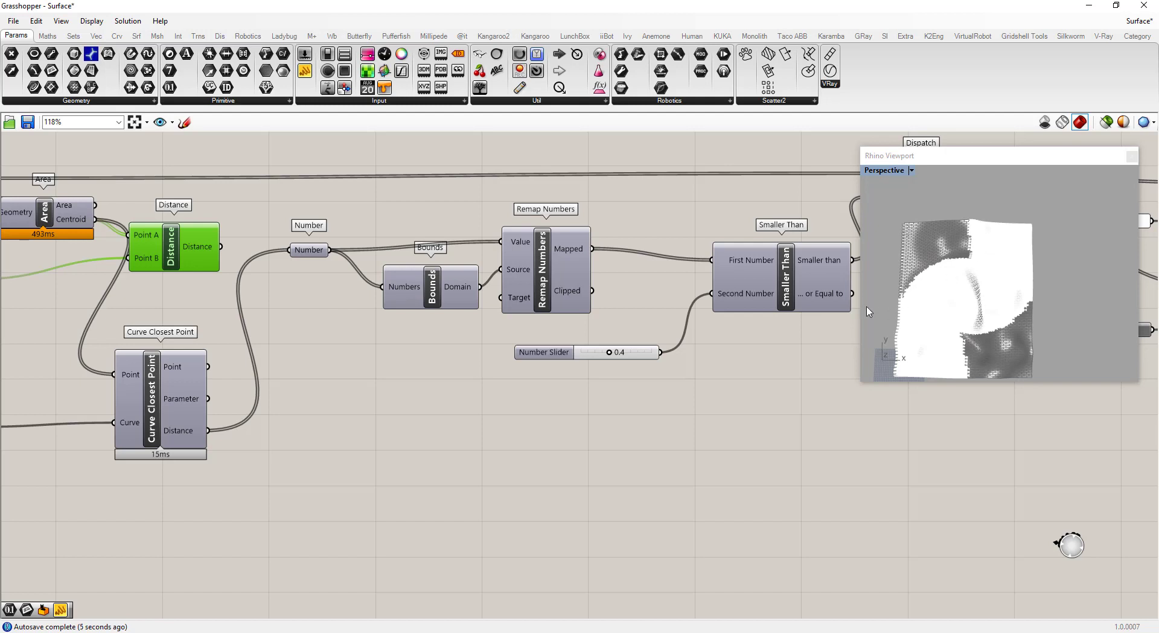
pyautogui.moveTo(608, 357); pyautogui.dragTo(595, 358)
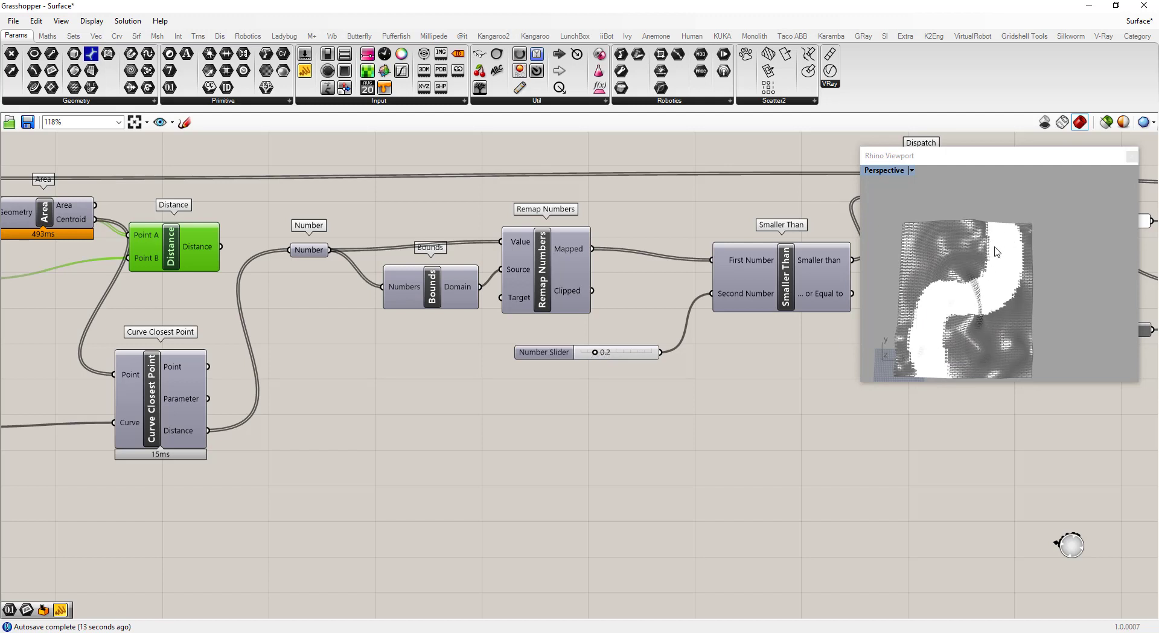
pyautogui.scroll(3, 1013, 250)
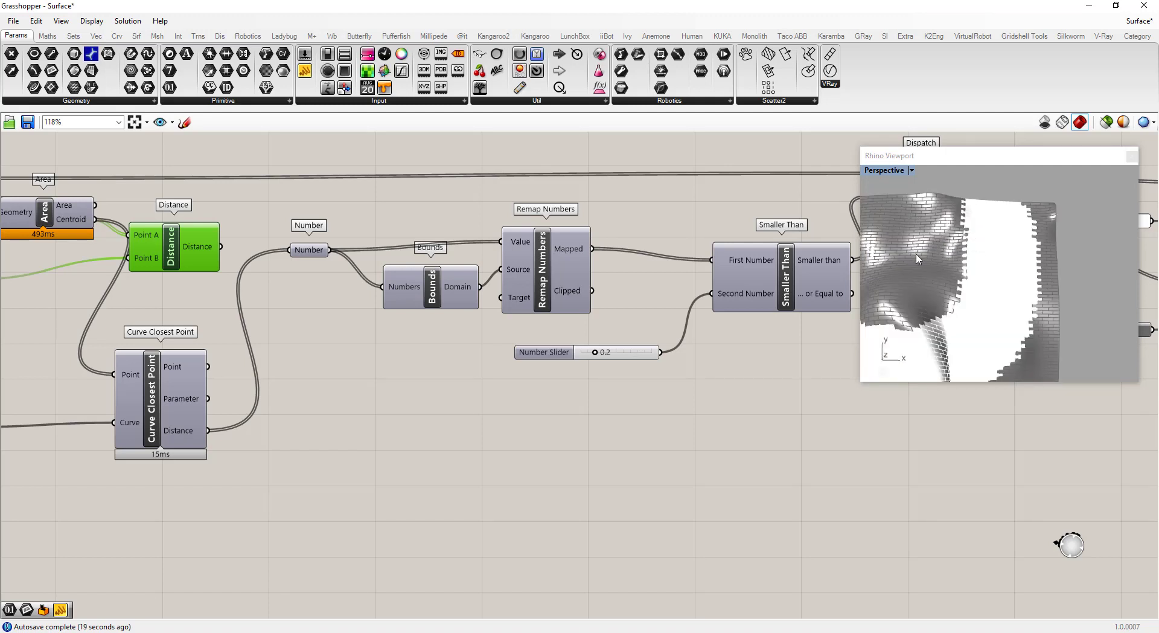
pyautogui.scroll(-5, 560, 395)
pyautogui.scroll(3, 706, 388)
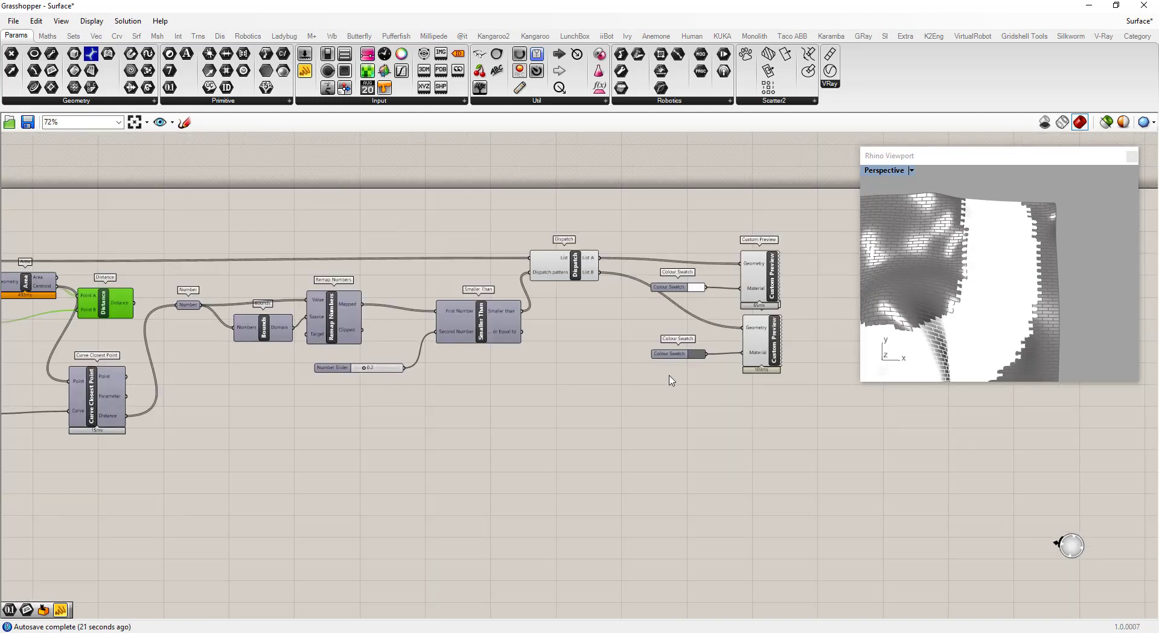
pyautogui.scroll(3, 628, 338)
pyautogui.scroll(-2, 664, 344)
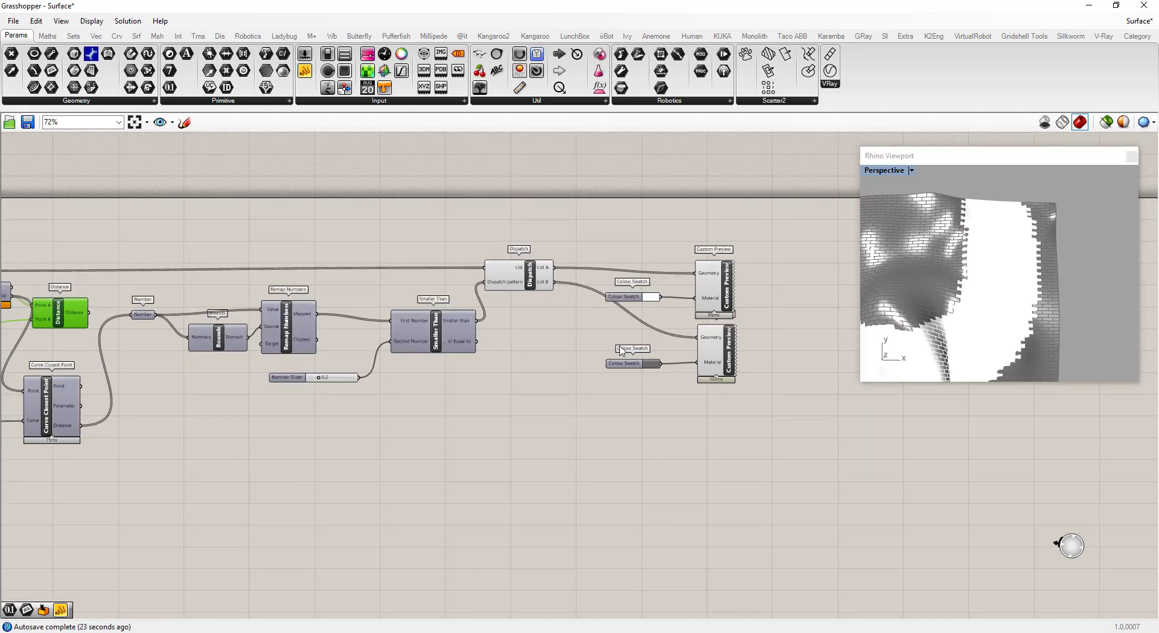
# Move the Dispatch, colour swatch and custom preview components to the right
pyautogui.moveTo(778, 405); pyautogui.dragTo(480, 244)
pyautogui.moveTo(529, 276); pyautogui.dragTo(766, 278)
pyautogui.click(646, 376)
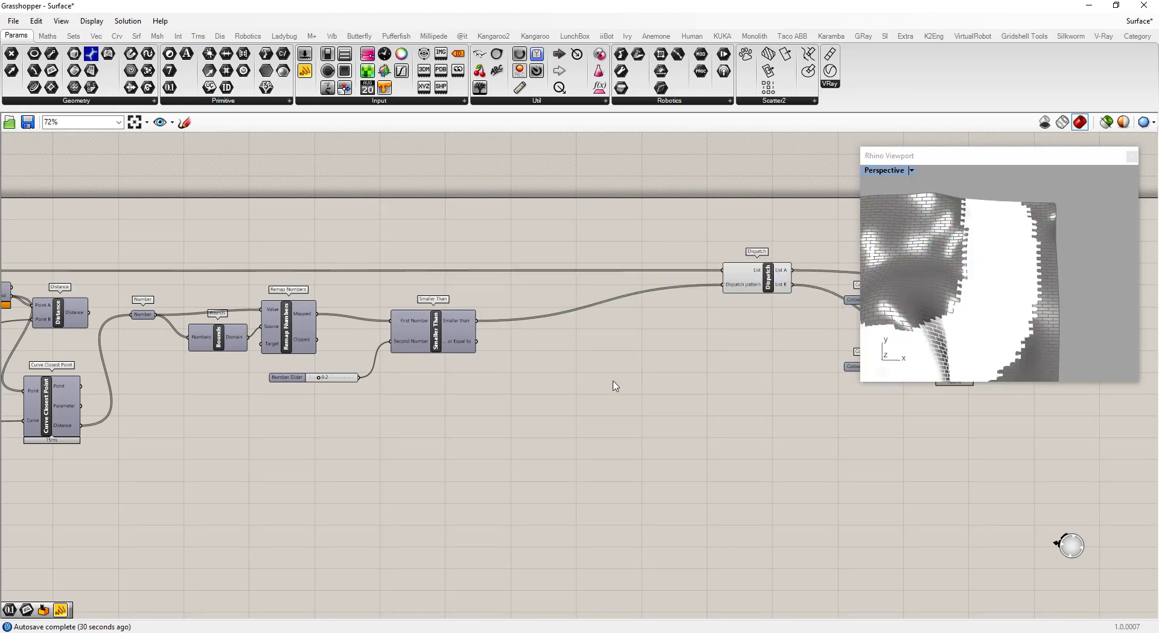
pyautogui.scroll(-1, 598, 403)
pyautogui.scroll(1, 529, 422)
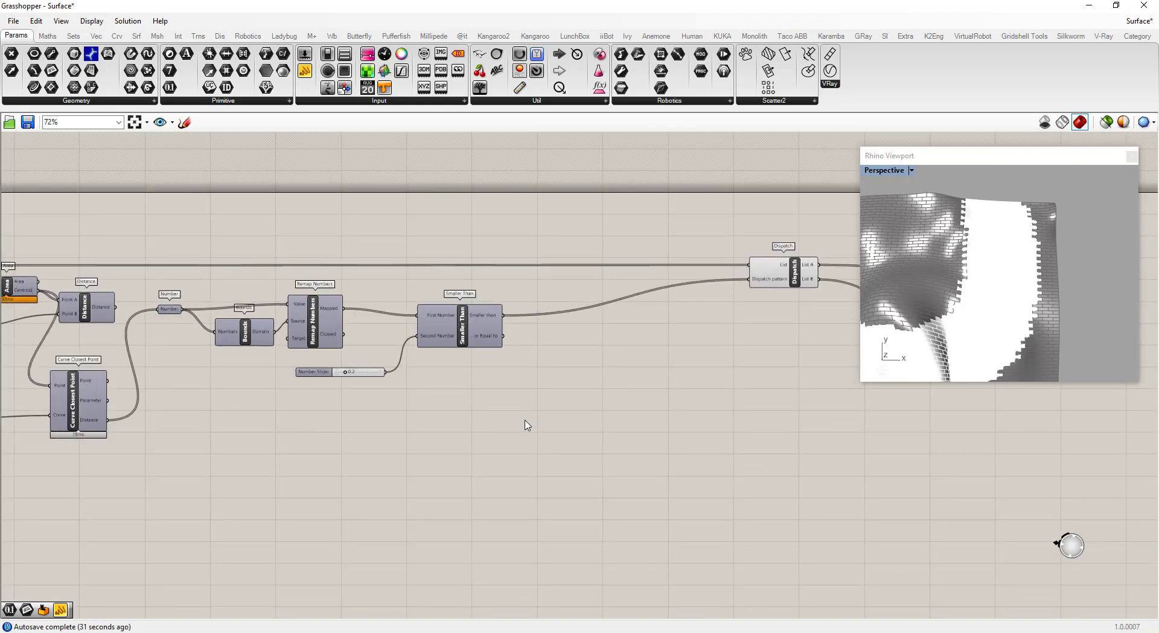
# Add a Random component below the graph
pyautogui.doubleClick(501, 460)
pyautogui.write('random')
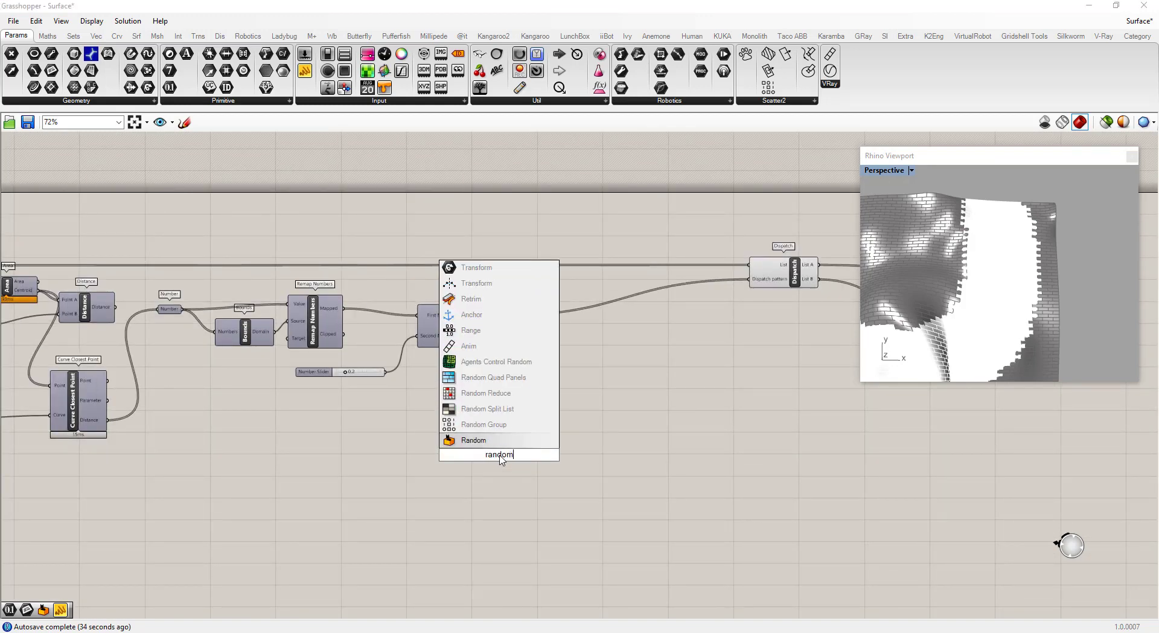
pyautogui.click(492, 440)
pyautogui.moveTo(500, 454); pyautogui.dragTo(470, 425)
pyautogui.scroll(2, 425, 449)
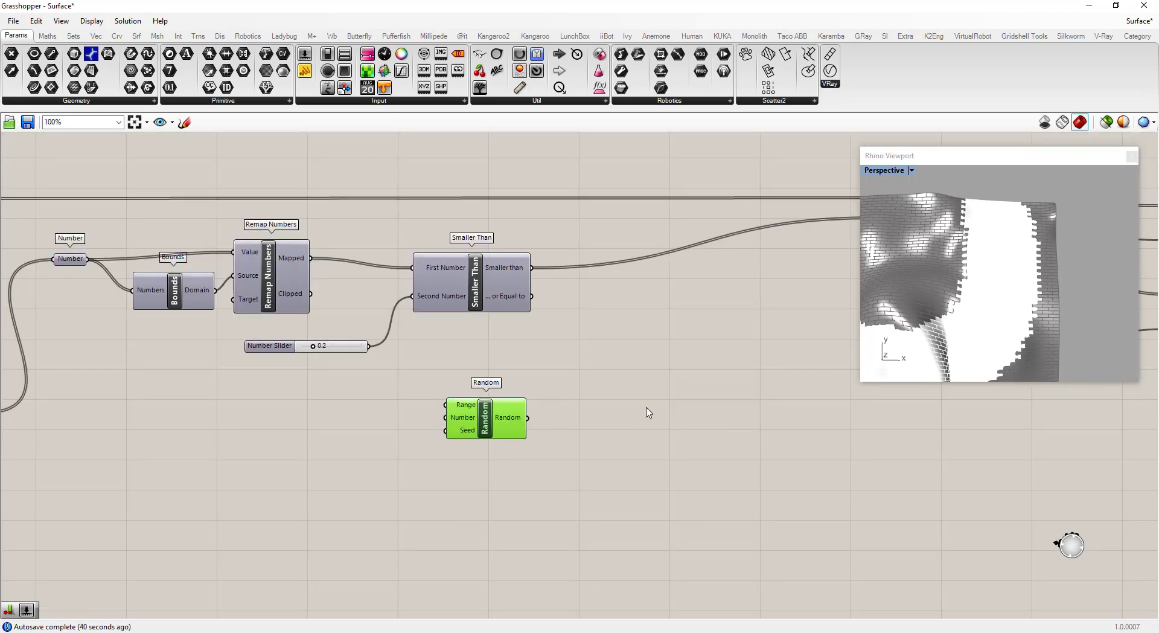
pyautogui.click(401, 406)
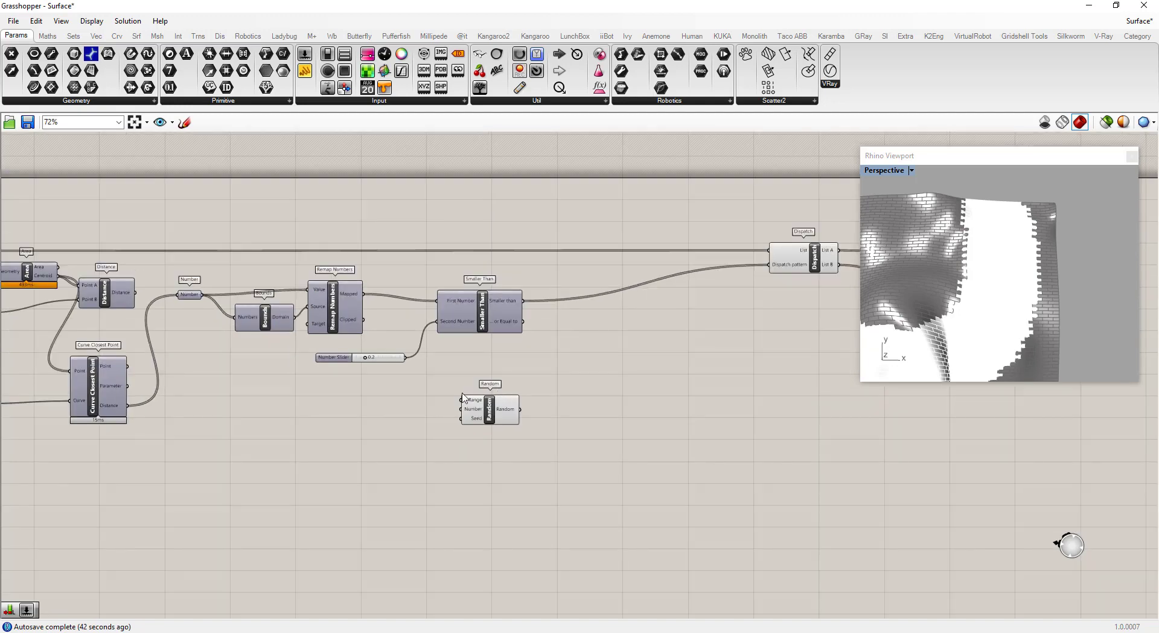
pyautogui.moveTo(330, 426); pyautogui.dragTo(386, 421, button='right')
# Add List Length to count the Number values and feed that count into Random's Number input
pyautogui.moveTo(526, 403)
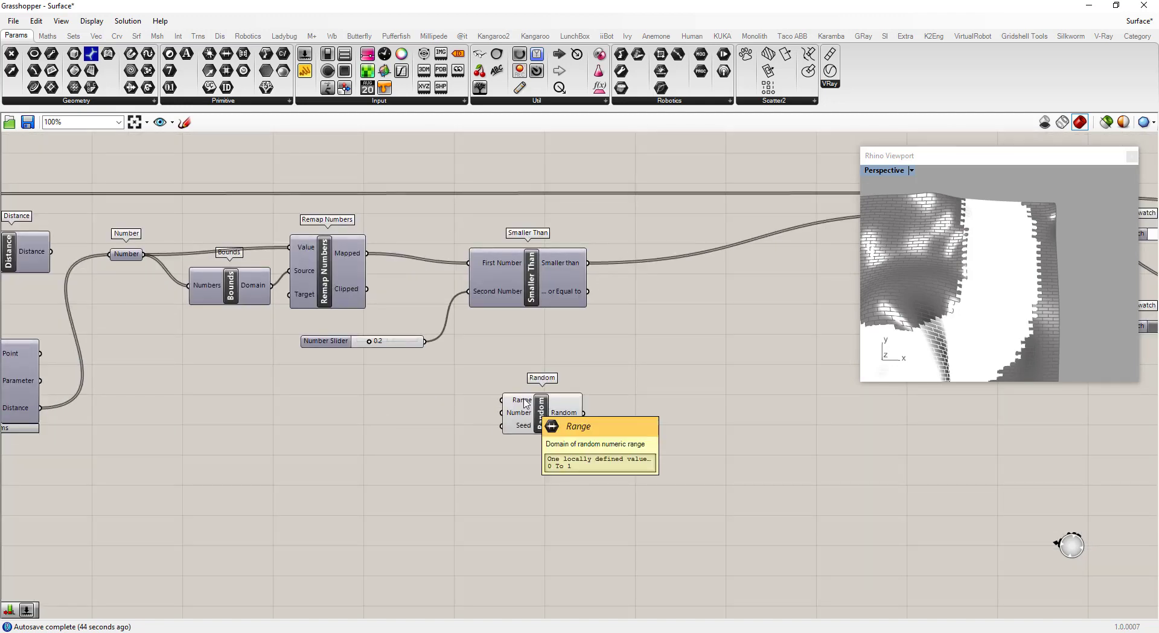
pyautogui.doubleClick(338, 426)
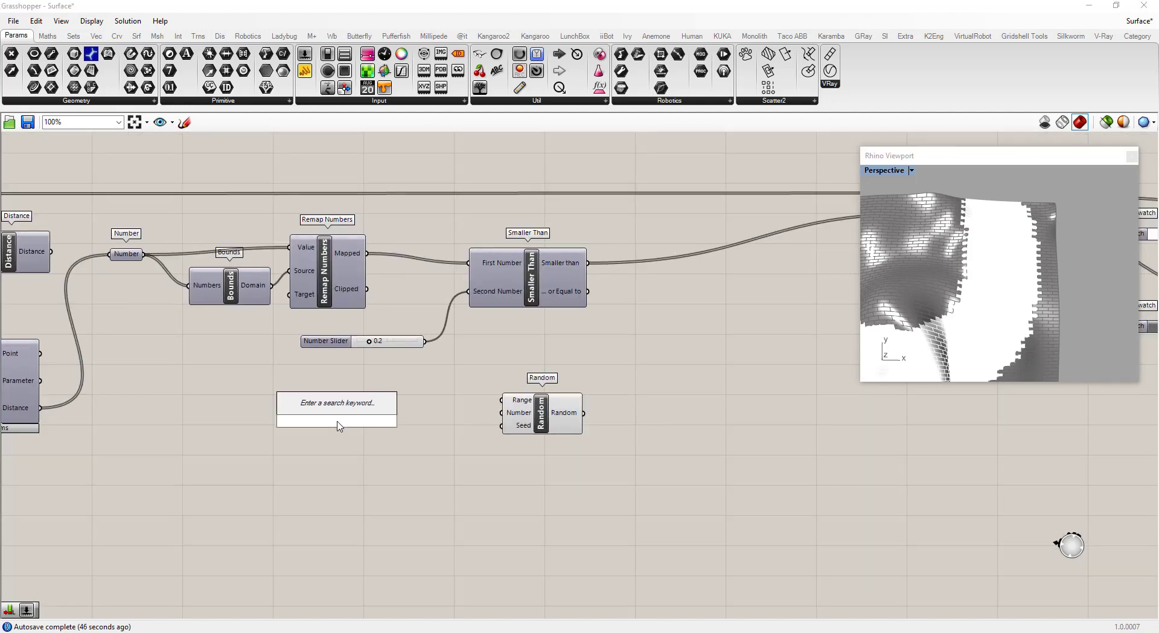
pyautogui.write('length')
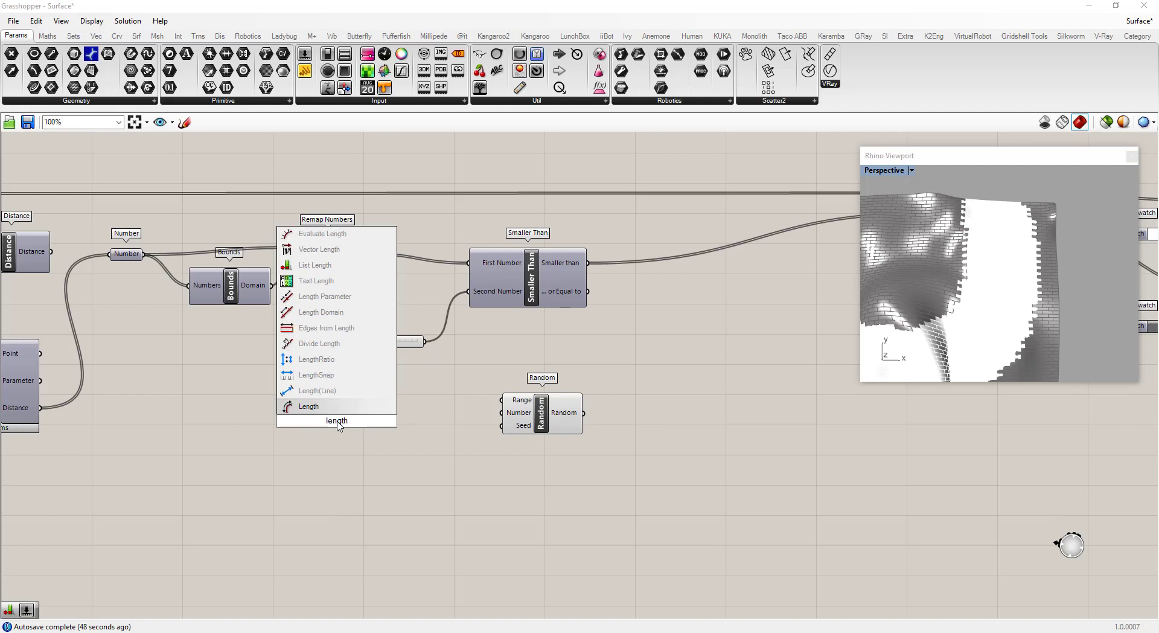
pyautogui.click(315, 265)
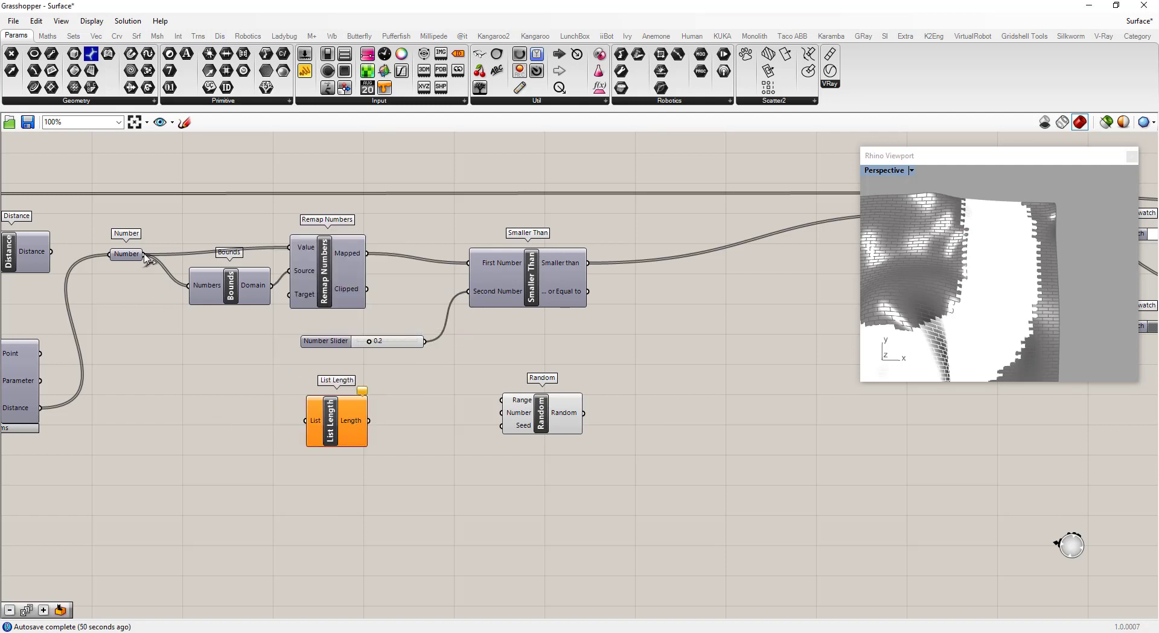
pyautogui.moveTo(144, 256); pyautogui.dragTo(503, 413)
pyautogui.moveTo(553, 423); pyautogui.dragTo(414, 428)
pyautogui.moveTo(435, 426)
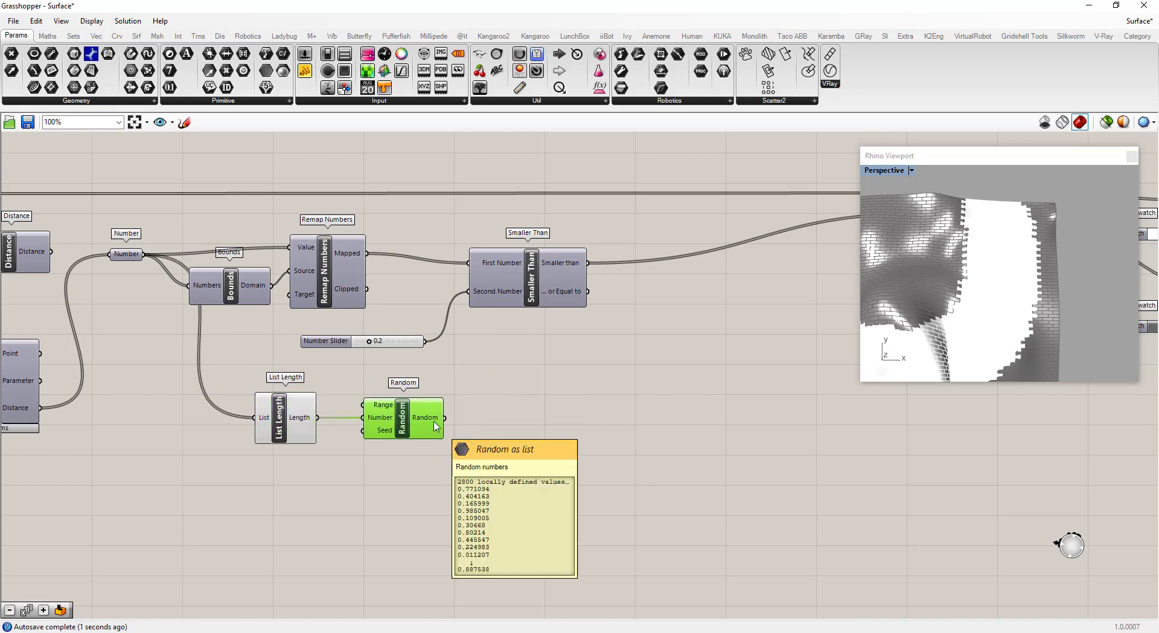
pyautogui.click(489, 414)
# Place an Addition component and wire the Random values into its B input
pyautogui.scroll(-2, 543, 404)
pyautogui.scroll(2, 589, 399)
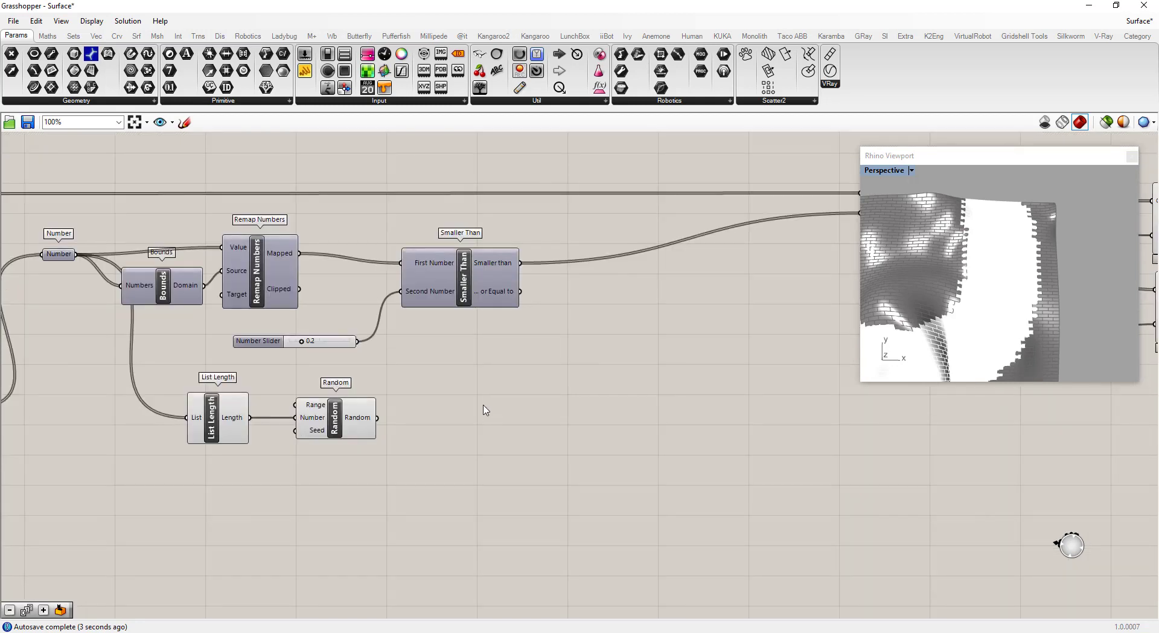
pyautogui.doubleClick(589, 398)
pyautogui.write('add')
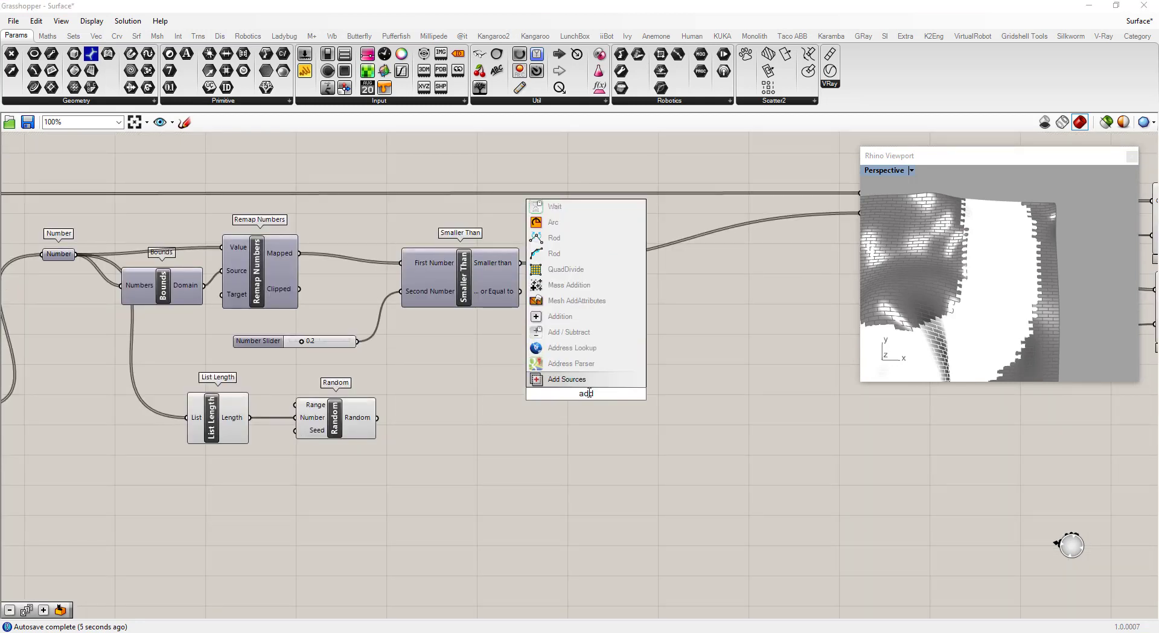
pyautogui.click(560, 315)
pyautogui.moveTo(520, 263); pyautogui.dragTo(559, 383)
pyautogui.moveTo(377, 417); pyautogui.dragTo(558, 404)
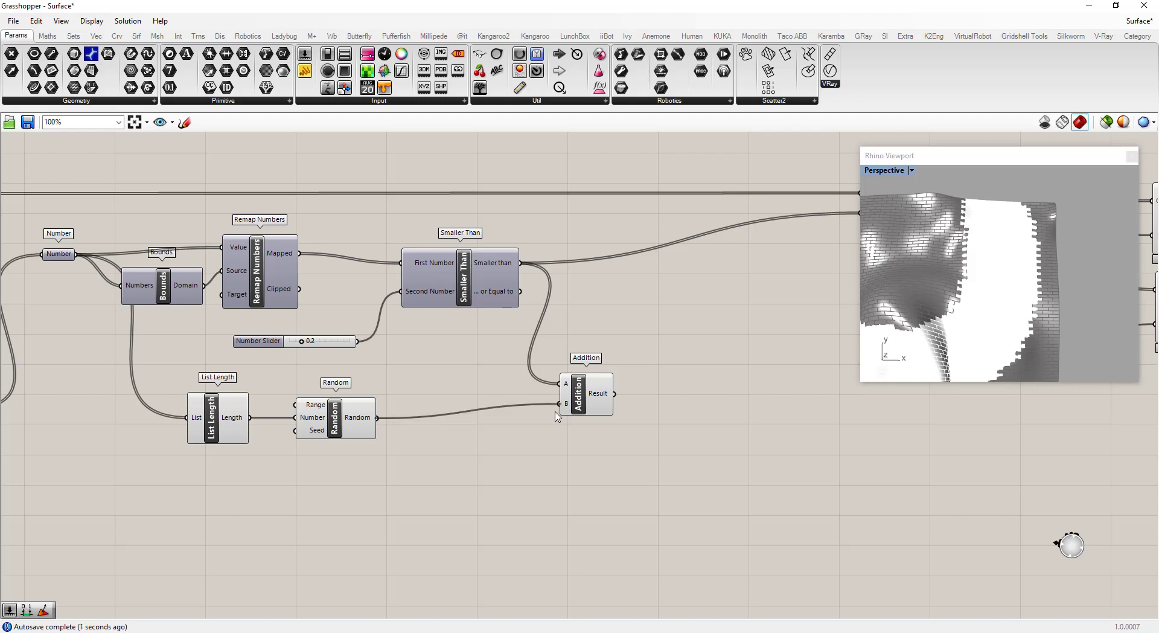
# Move Addition lower left and feed the remapped distances into its A input
pyautogui.scroll(-4, 557, 416)
pyautogui.scroll(3, 619, 407)
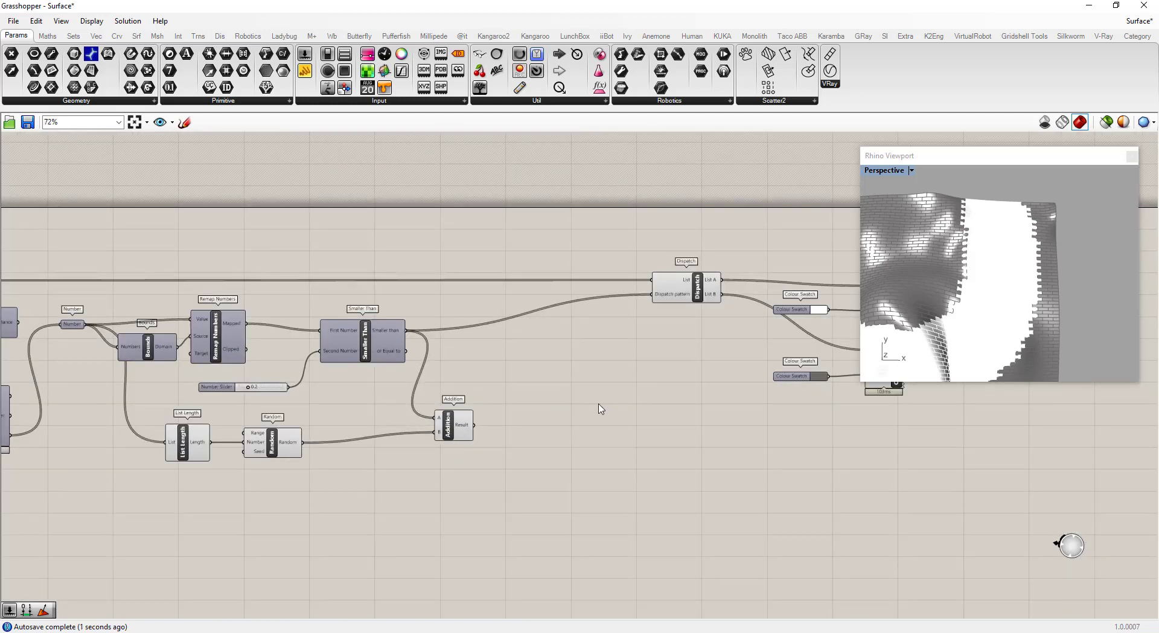
pyautogui.scroll(-1, 601, 408)
pyautogui.scroll(2, 595, 358)
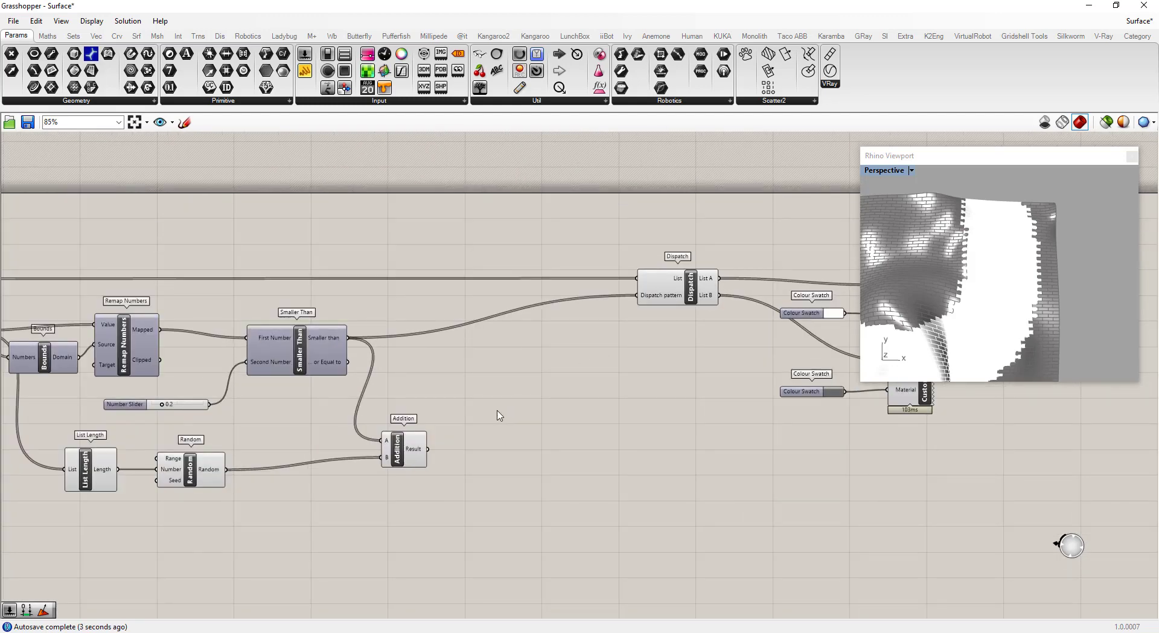
pyautogui.moveTo(406, 446); pyautogui.dragTo(292, 450)
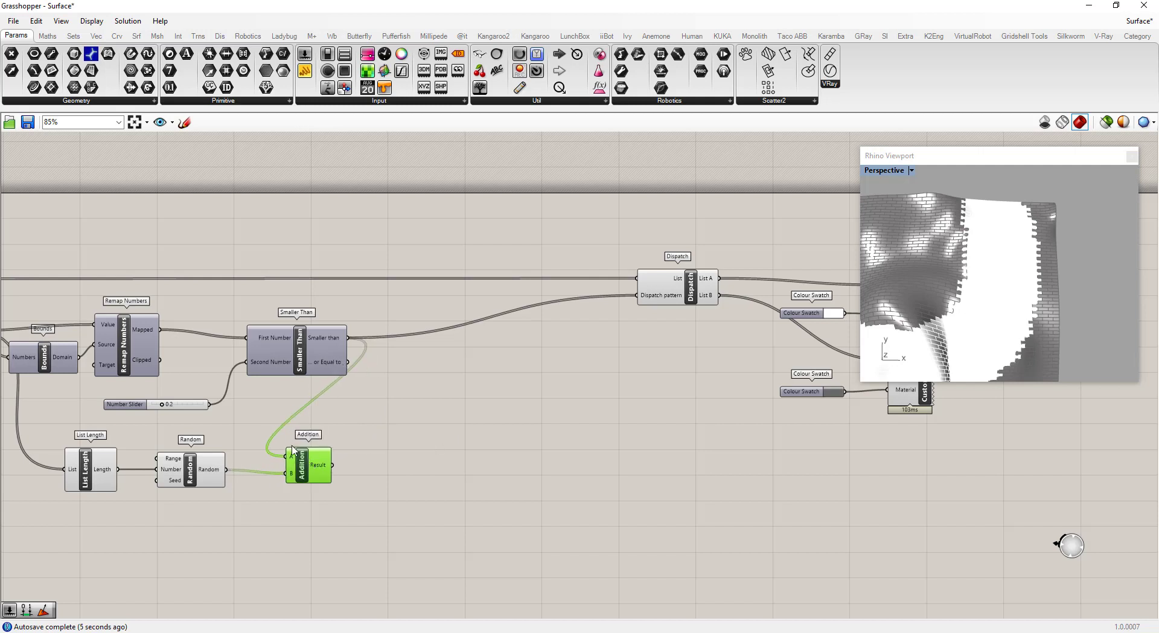
pyautogui.moveTo(160, 329); pyautogui.dragTo(288, 454)
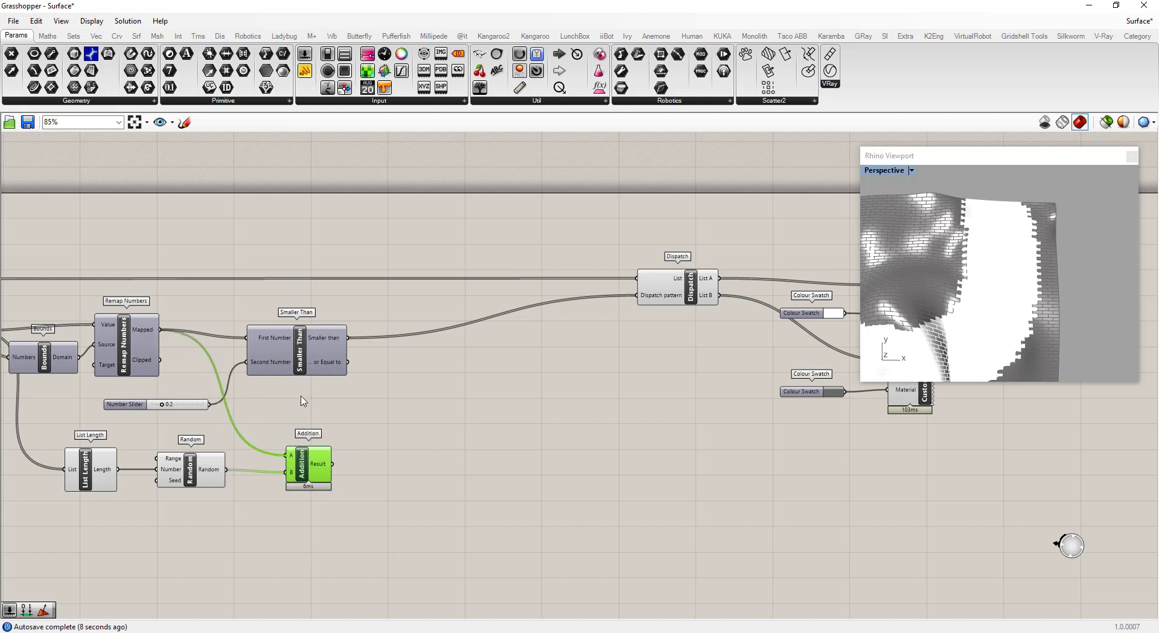
# Compare the Addition sum against the 0.2 slider in Smaller Than, rearranging both components
pyautogui.moveTo(299, 362); pyautogui.dragTo(515, 344)
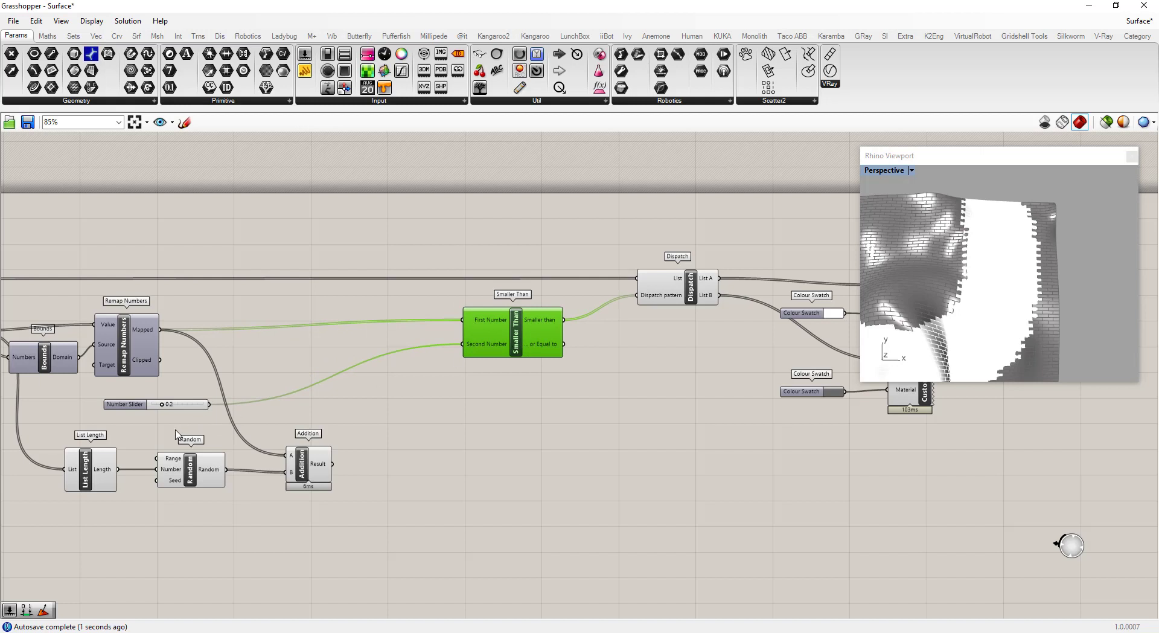
pyautogui.moveTo(134, 409); pyautogui.dragTo(365, 365)
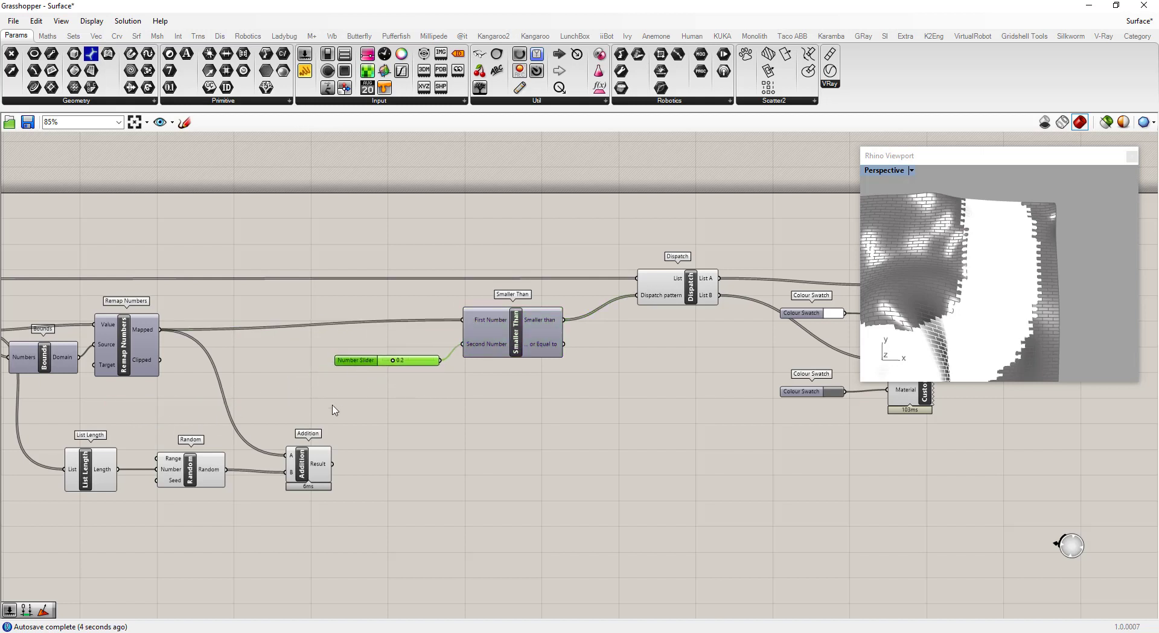
pyautogui.moveTo(334, 464); pyautogui.dragTo(463, 320)
pyautogui.moveTo(351, 365); pyautogui.dragTo(382, 495)
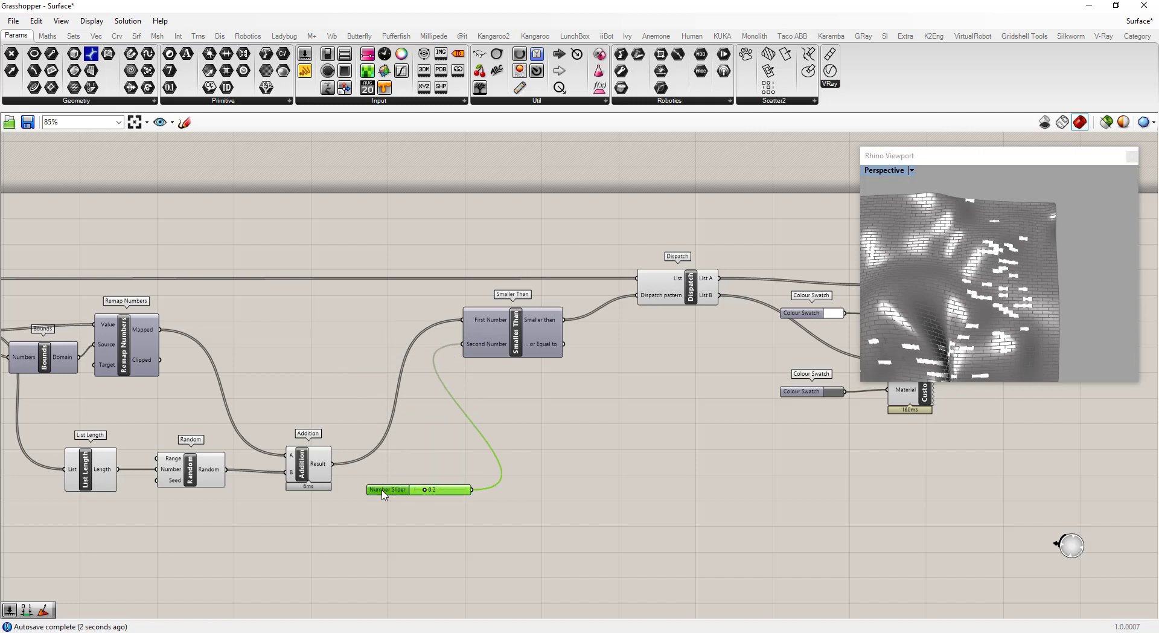
pyautogui.moveTo(521, 343); pyautogui.dragTo(535, 470)
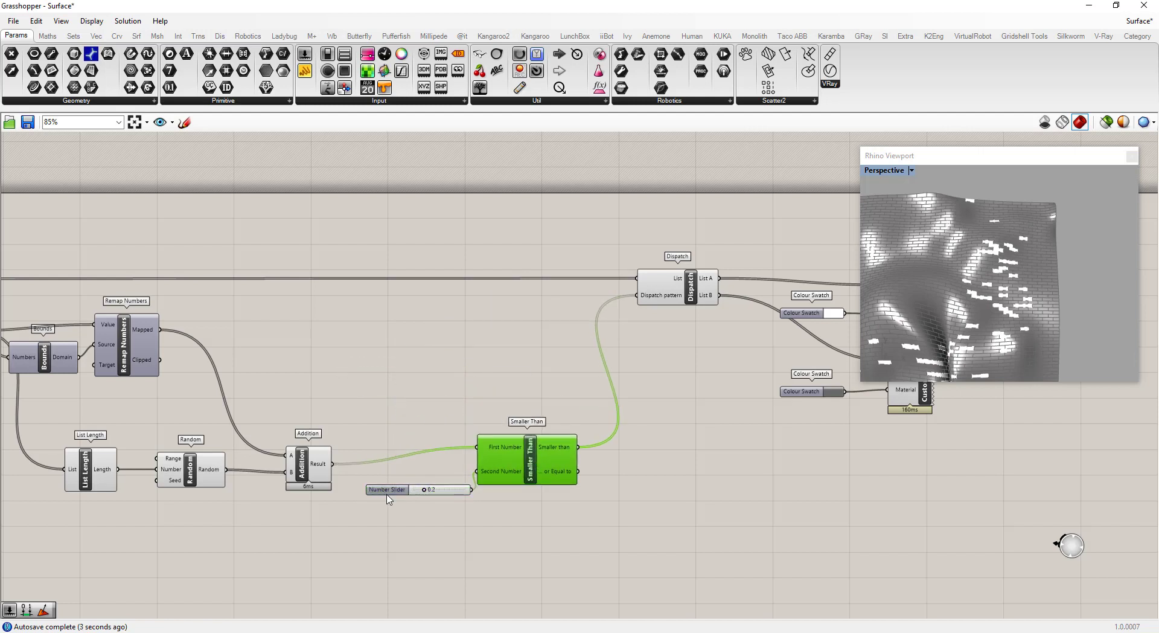
pyautogui.moveTo(387, 496); pyautogui.dragTo(371, 495)
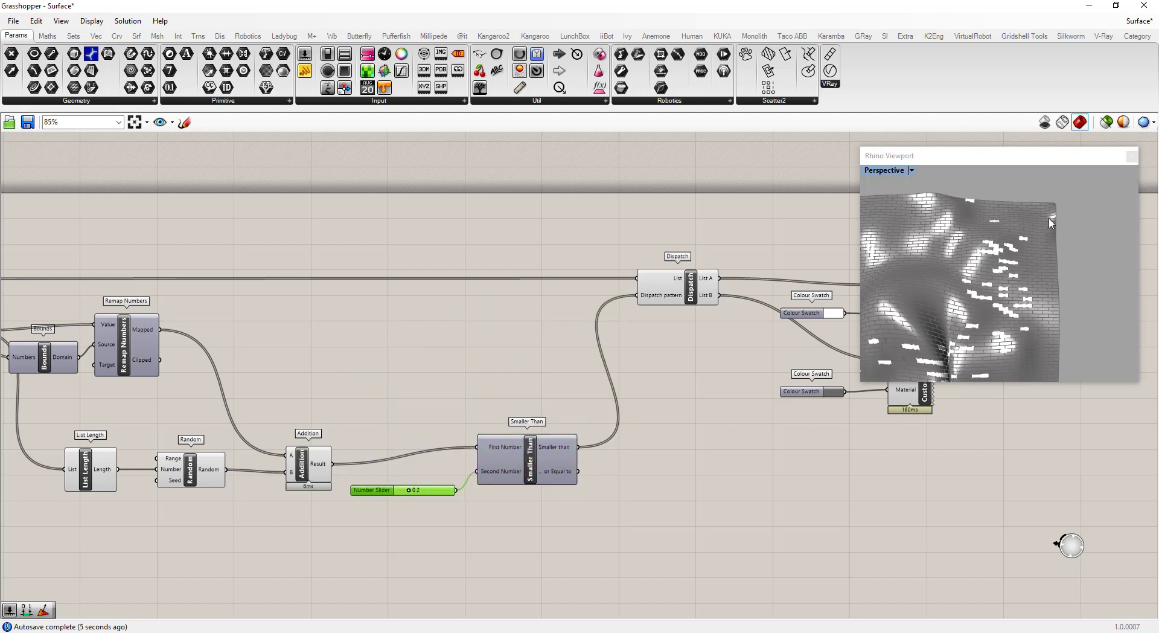
# View the surface frontally to check the scattered white bricks and nudge Addition into place
pyautogui.moveTo(1050, 224); pyautogui.dragTo(1000, 276, button='right')
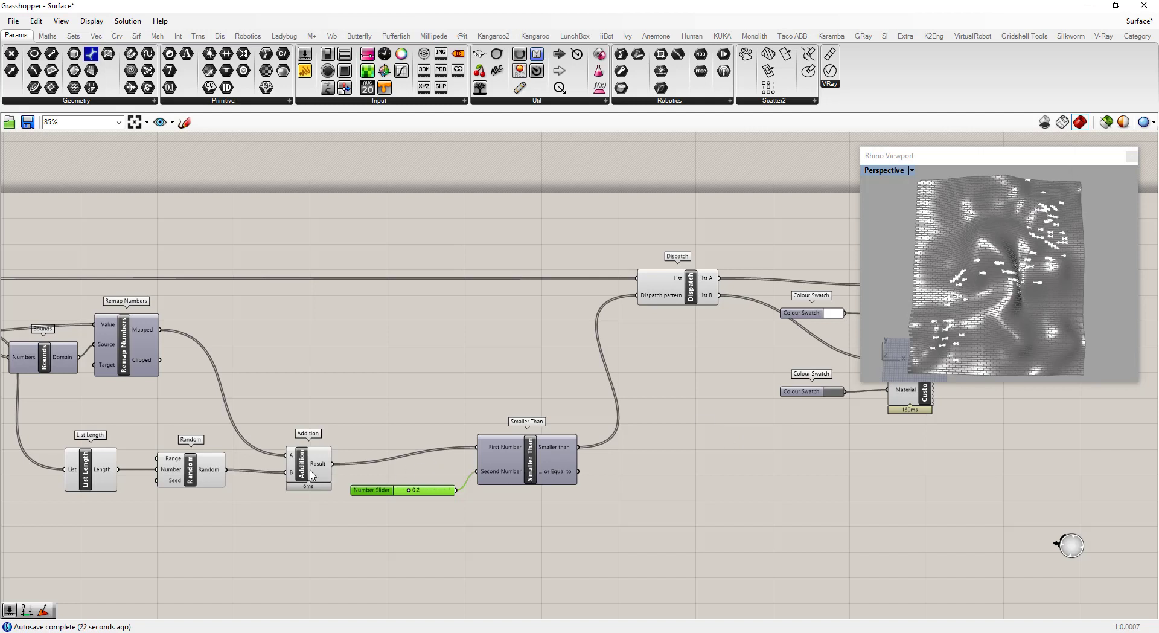
pyautogui.moveTo(313, 475); pyautogui.dragTo(307, 466)
pyautogui.click(424, 383)
pyautogui.scroll(-3, 572, 385)
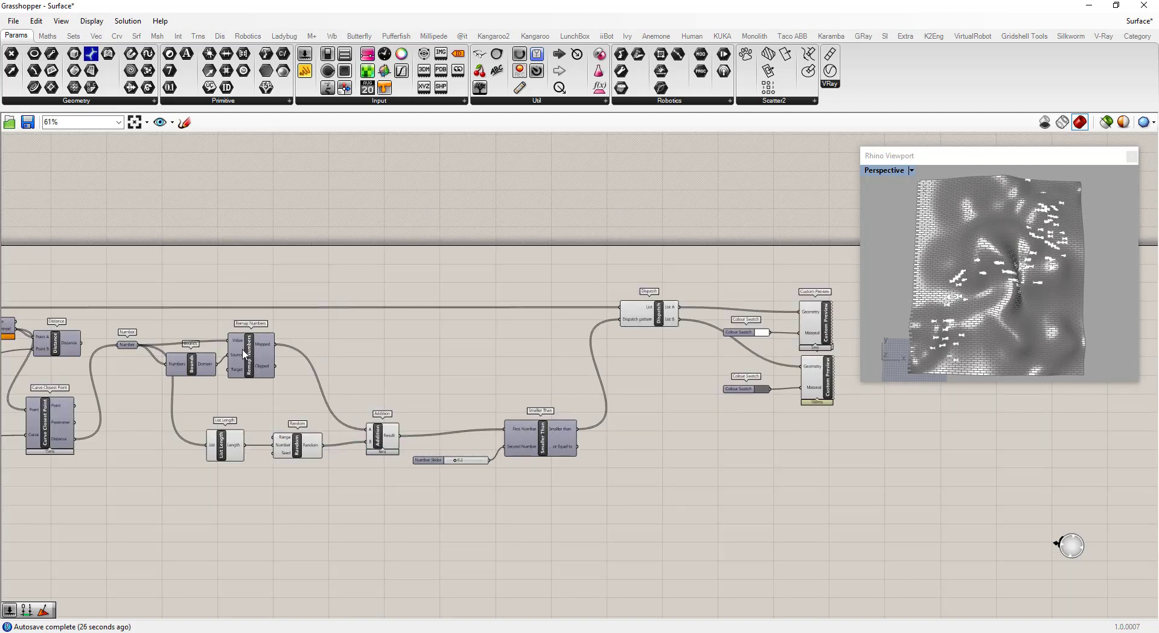
pyautogui.scroll(3, 195, 369)
# Shift Remap Numbers and Bounds right and place a Construct Domain below Bounds
pyautogui.scroll(-4, 388, 384)
pyautogui.moveTo(331, 370); pyautogui.dragTo(384, 370)
pyautogui.moveTo(279, 376); pyautogui.dragTo(286, 376)
pyautogui.scroll(5, 350, 381)
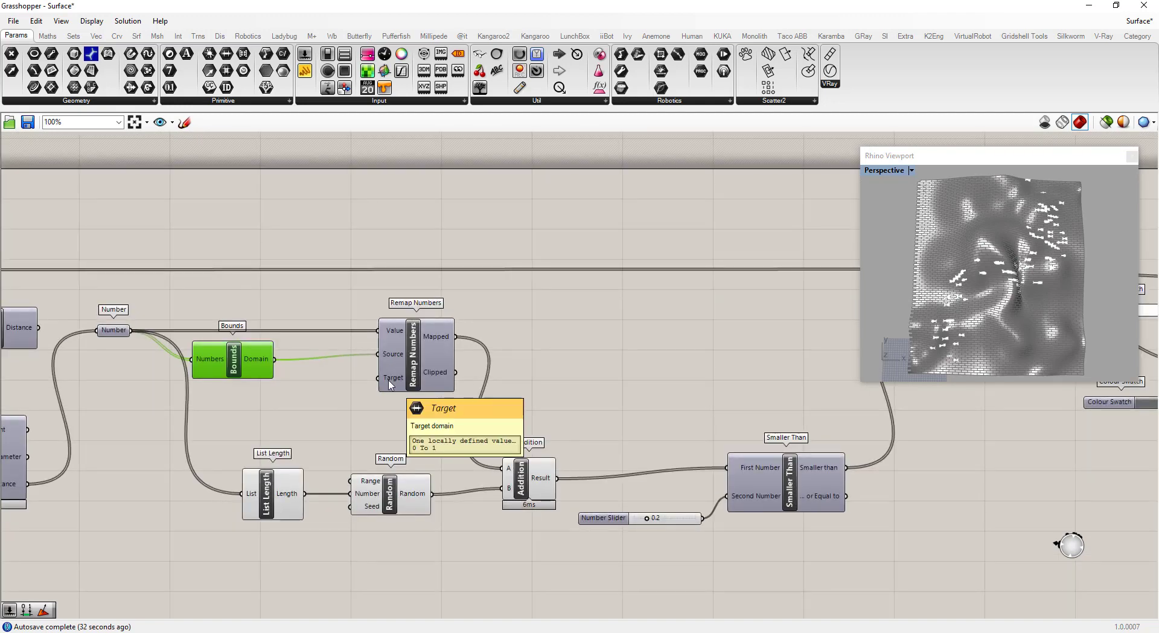
pyautogui.doubleClick(264, 397)
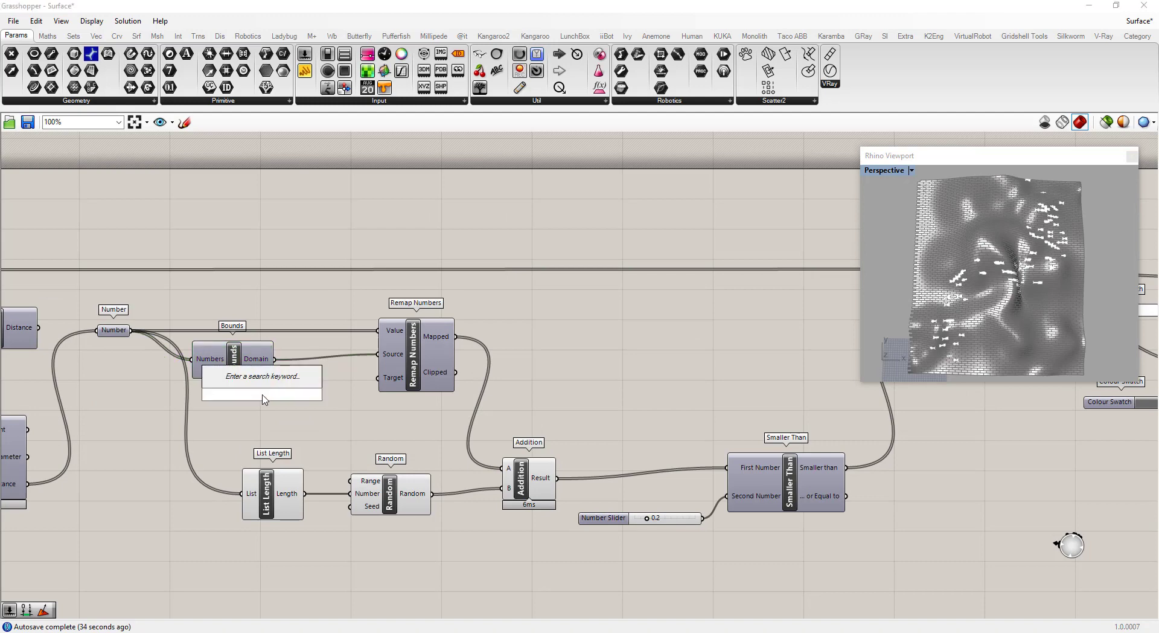
pyautogui.write('domain')
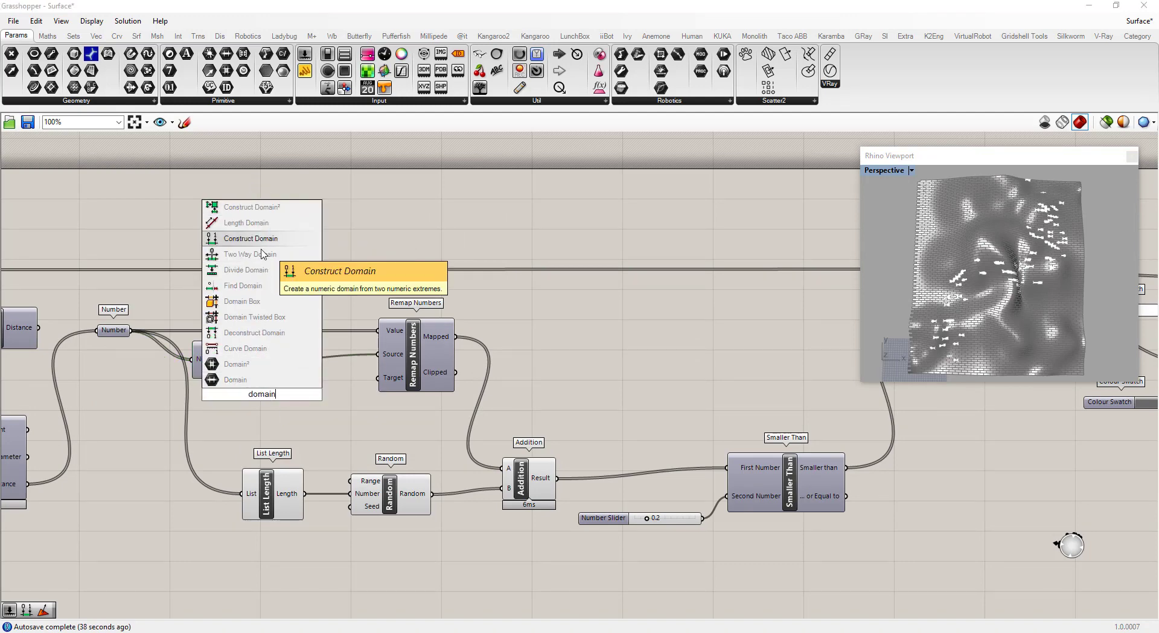
pyautogui.click(248, 238)
pyautogui.moveTo(296, 420); pyautogui.dragTo(340, 444)
# Create a slider set to 0 and connect it to the domain start
pyautogui.doubleClick(144, 404)
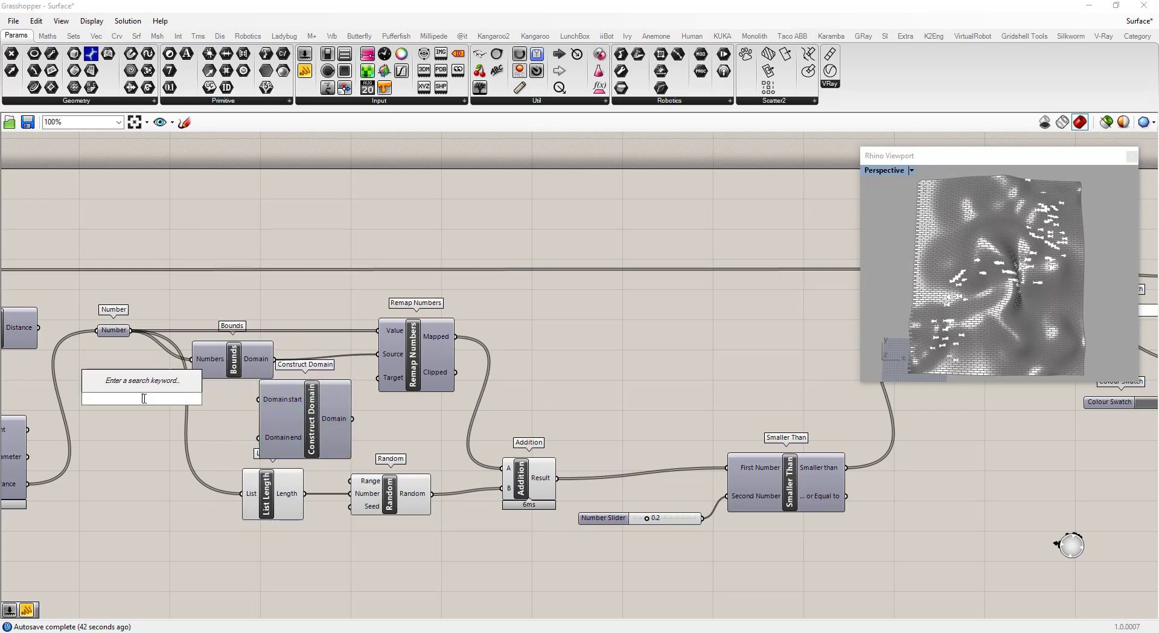
pyautogui.write('0')
pyautogui.press('Return')
pyautogui.moveTo(206, 397); pyautogui.dragTo(259, 399)
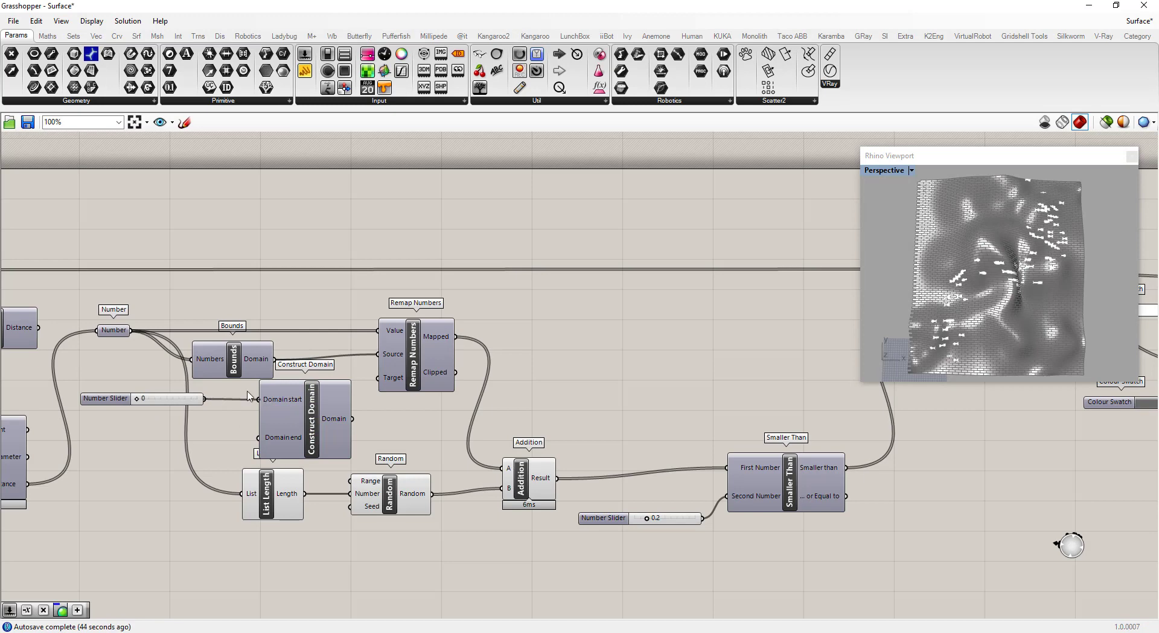
pyautogui.moveTo(176, 400); pyautogui.dragTo(211, 400)
# Connect a new 12 slider to the domain end and feed the domain into Remap Numbers' Target
pyautogui.doubleClick(155, 455)
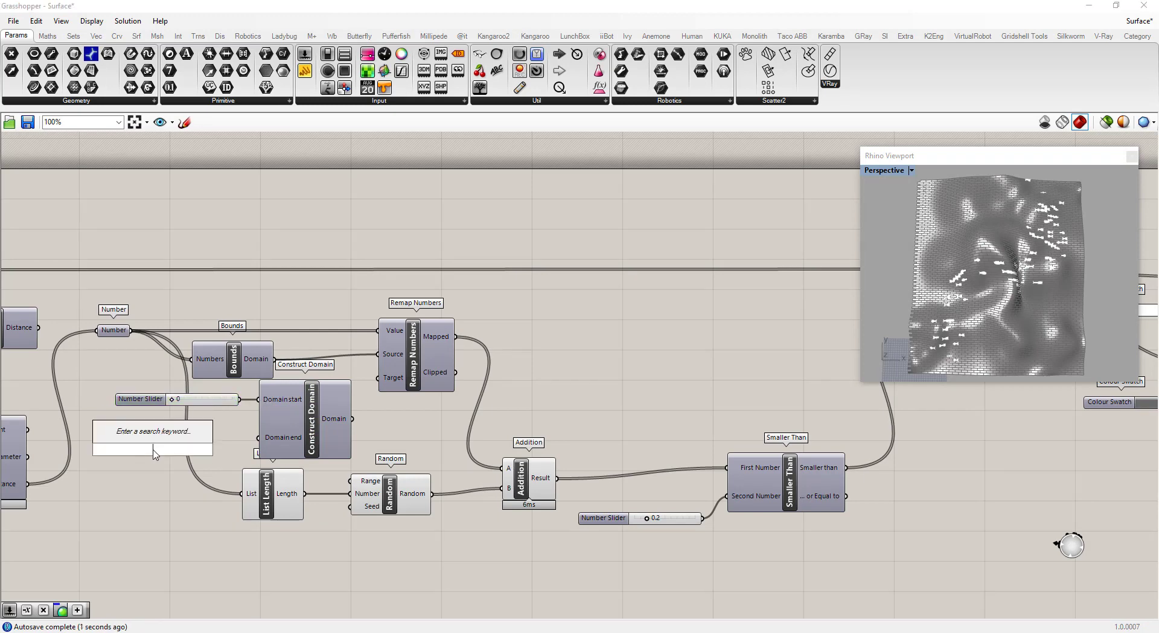
pyautogui.write('12')
pyautogui.press('Return')
pyautogui.moveTo(214, 448); pyautogui.dragTo(259, 437)
pyautogui.moveTo(350, 427); pyautogui.dragTo(379, 378)
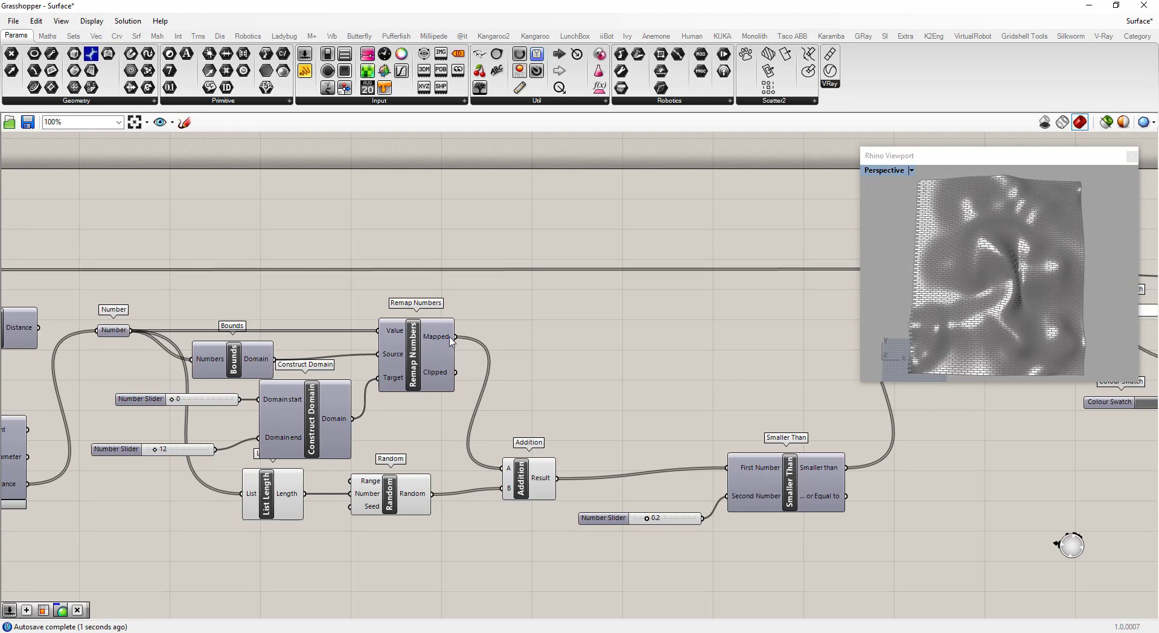
pyautogui.moveTo(451, 341)
# Align the Addition component, raise the threshold slider from 0.2 to 1.0, and move it lower
pyautogui.moveTo(373, 510)
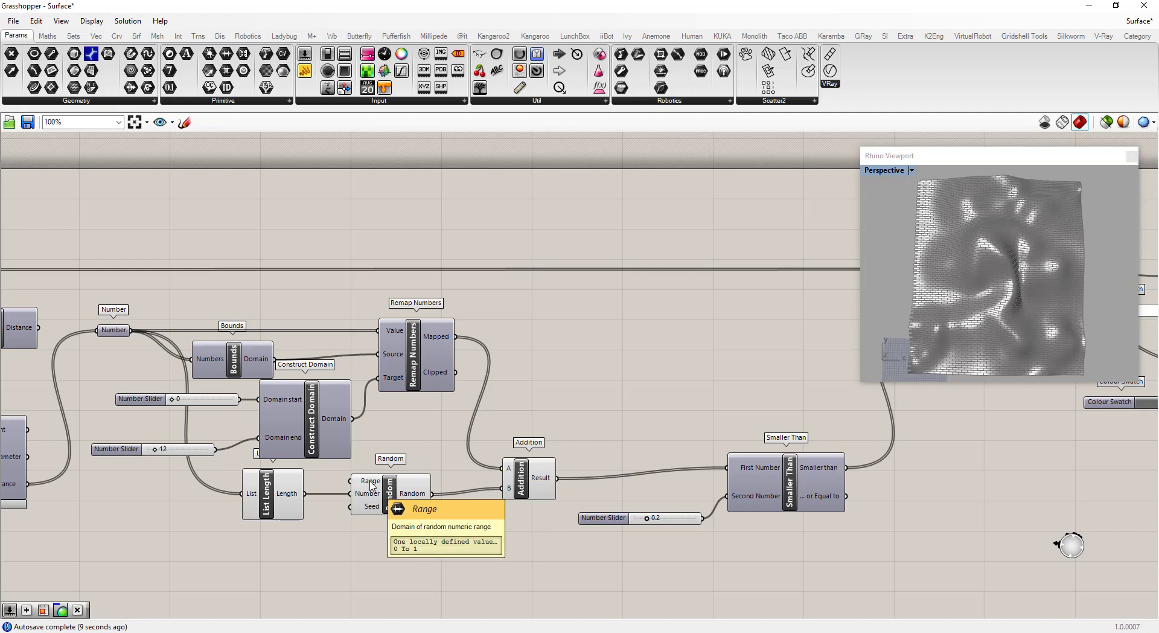
pyautogui.moveTo(545, 480)
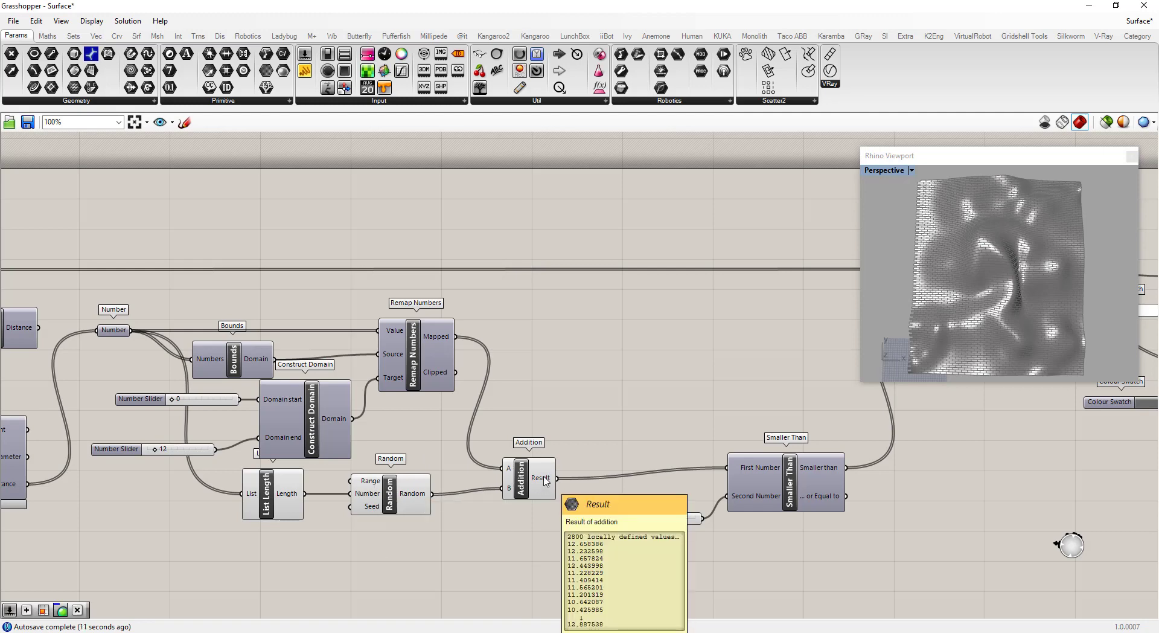
pyautogui.moveTo(523, 479); pyautogui.dragTo(544, 468)
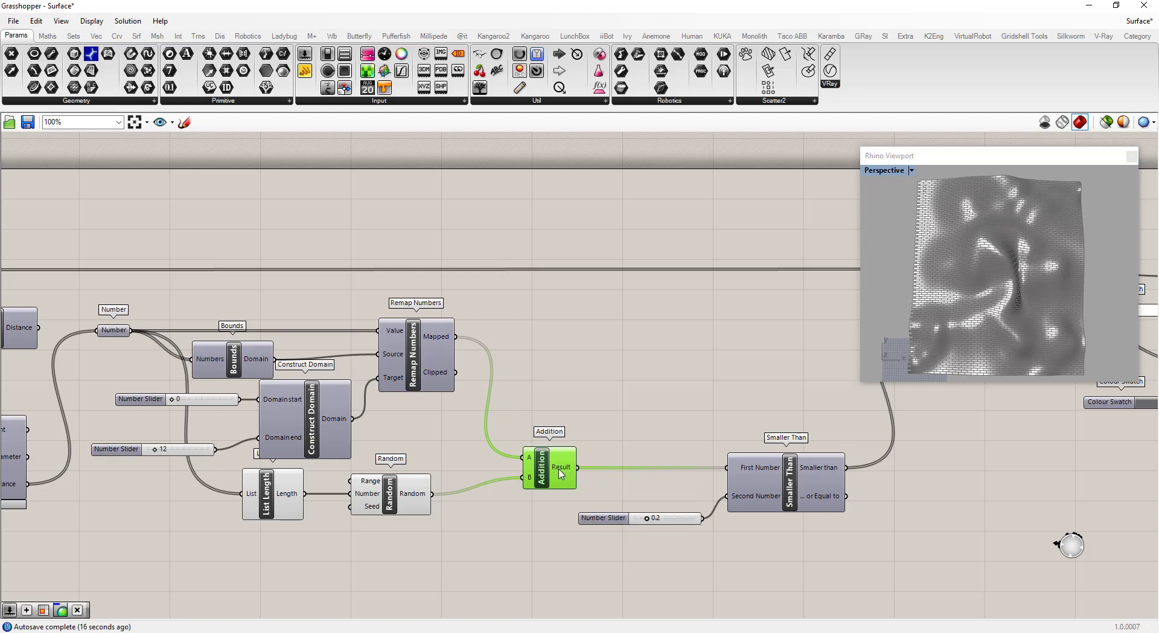
pyautogui.moveTo(544, 473); pyautogui.dragTo(532, 469)
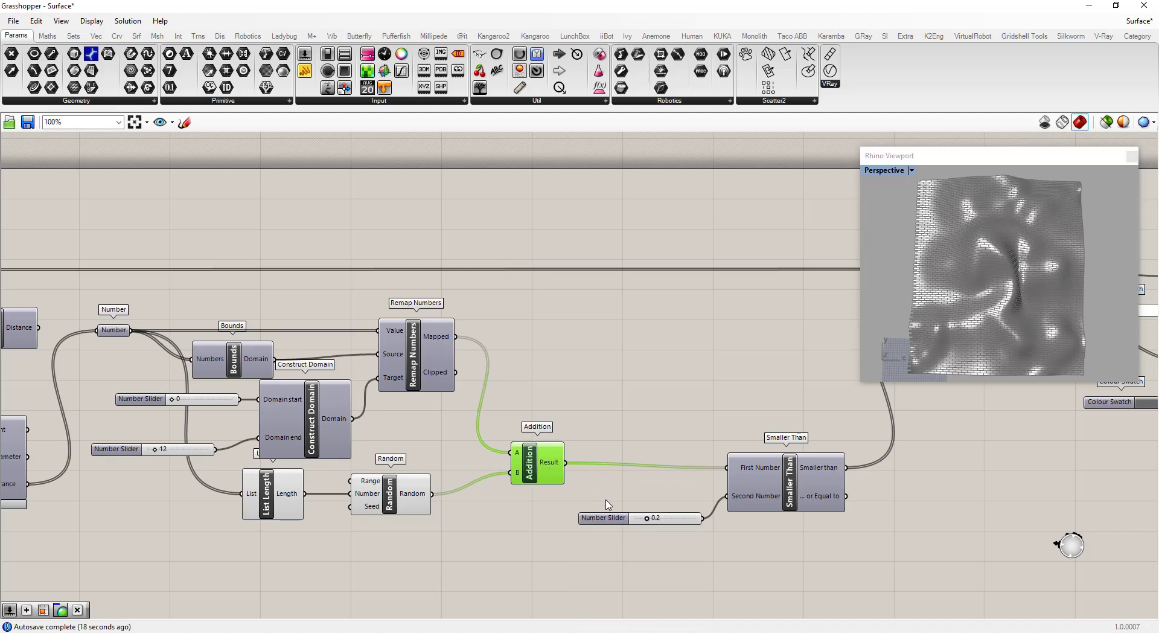
pyautogui.moveTo(646, 521); pyautogui.dragTo(683, 518)
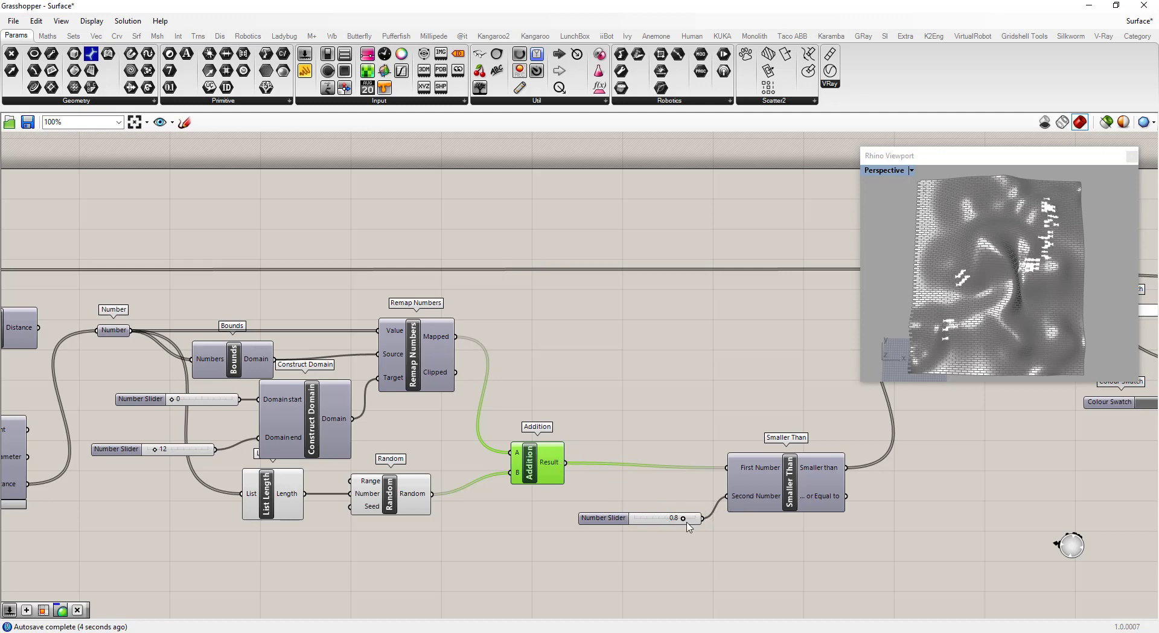
pyautogui.moveTo(692, 520)
pyautogui.mouseDown()
pyautogui.moveTo(646, 520)
pyautogui.moveTo(703, 521)
pyautogui.mouseUp()
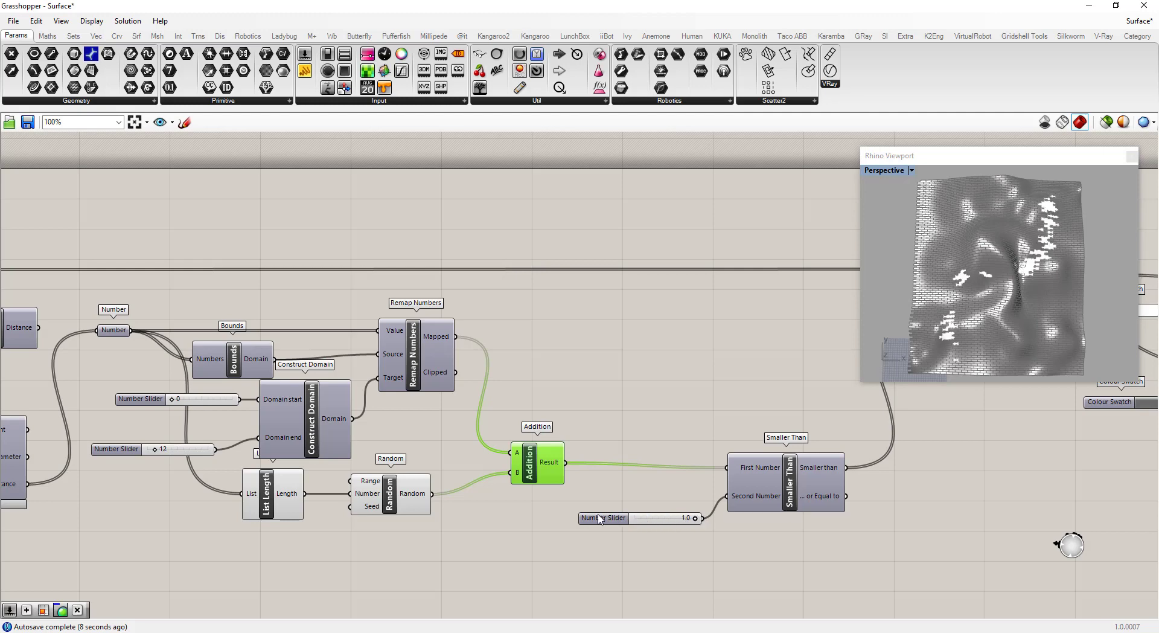
pyautogui.moveTo(600, 518); pyautogui.dragTo(601, 561)
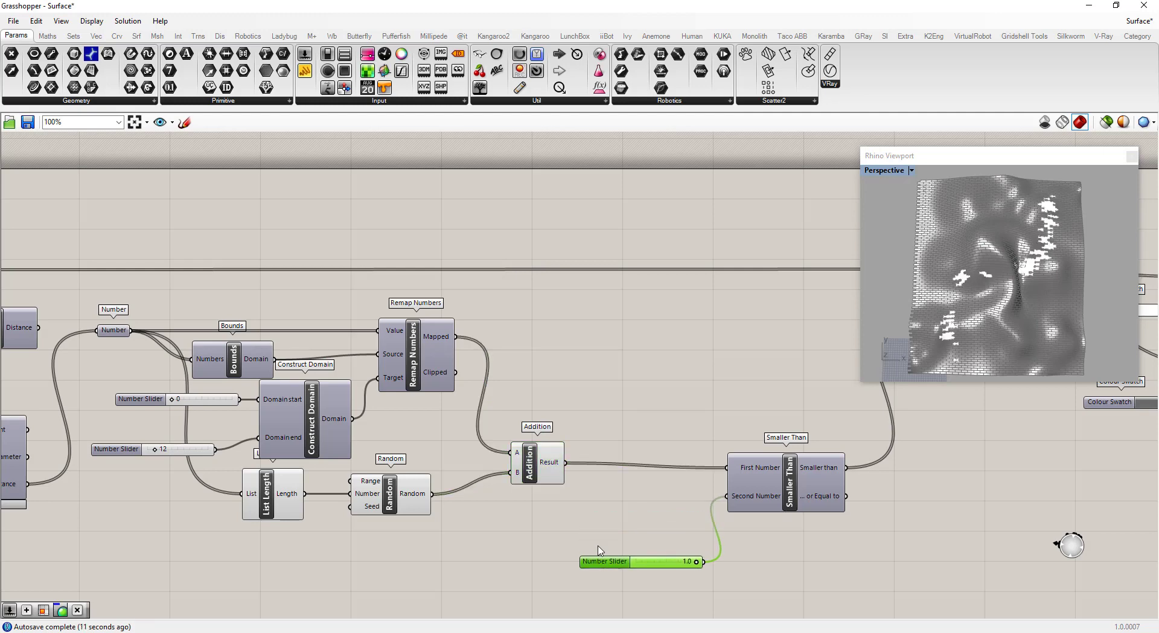
# Add a new Addition component with the 12 slider wired into its A input
pyautogui.doubleClick(553, 524)
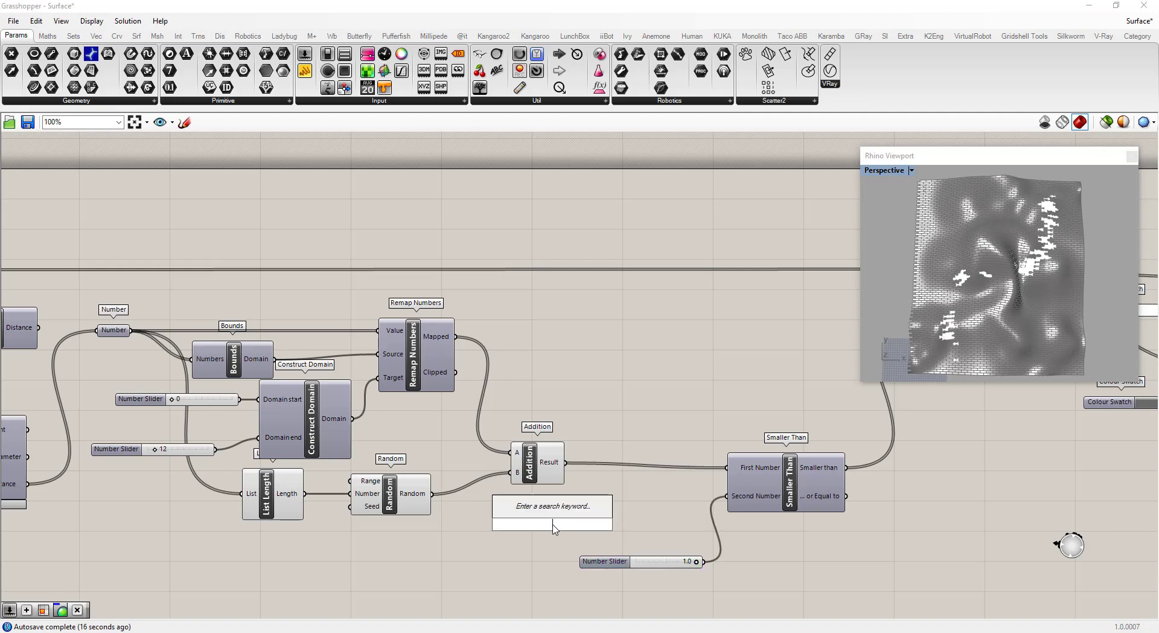
pyautogui.write('add')
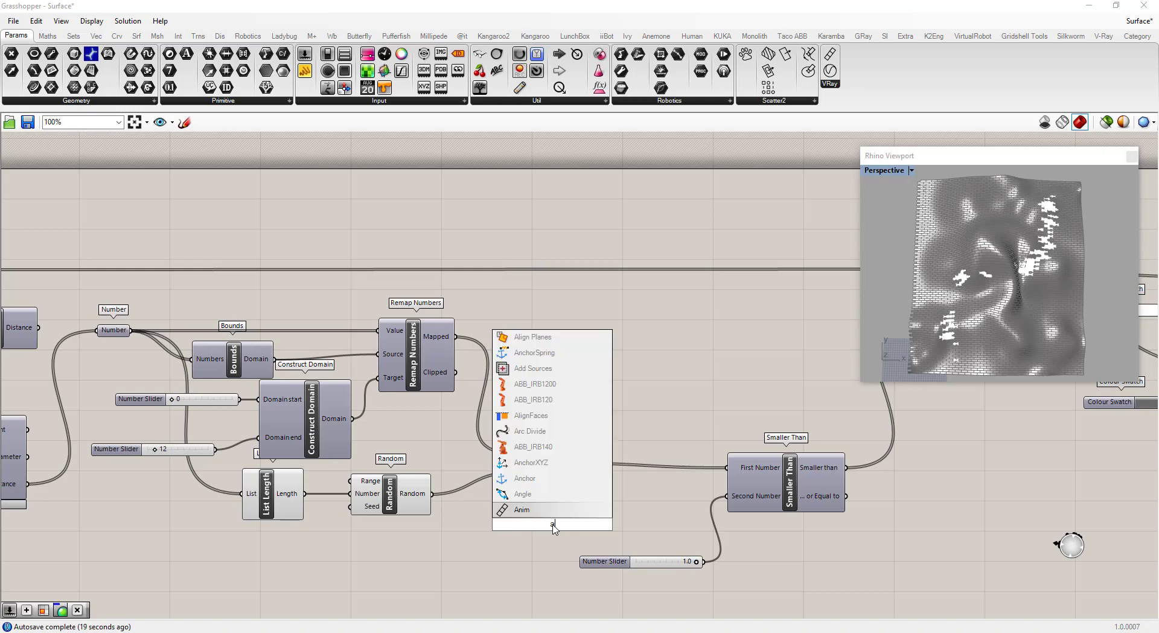
pyautogui.press('Up')
pyautogui.press('Up')
pyautogui.press('Up')
pyautogui.press('Up')
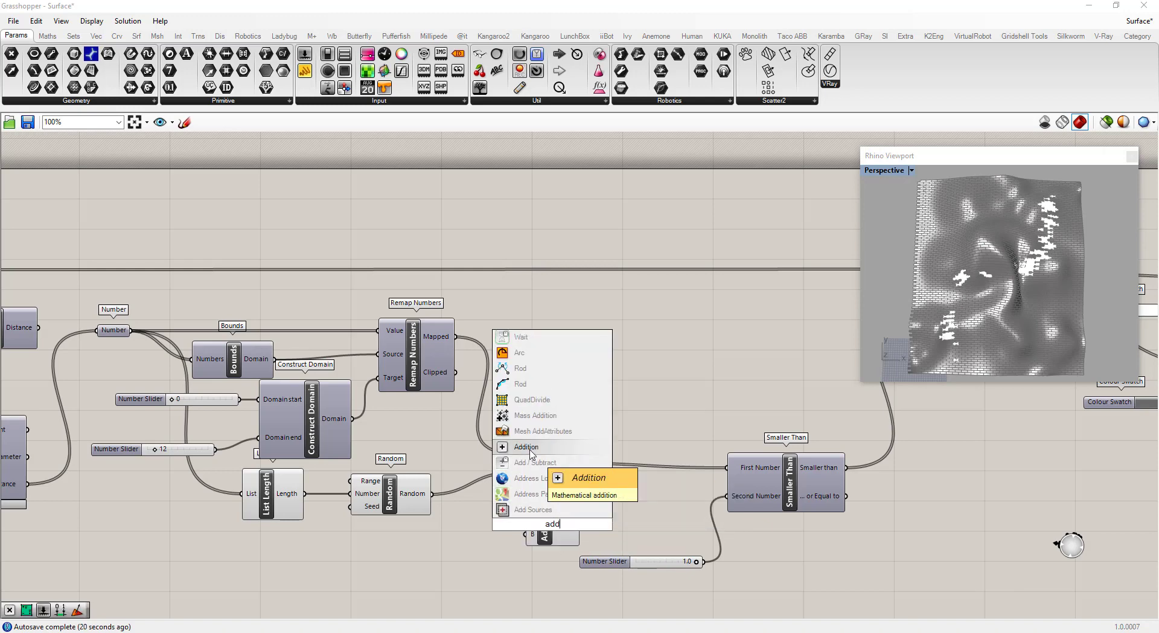
pyautogui.press('Return')
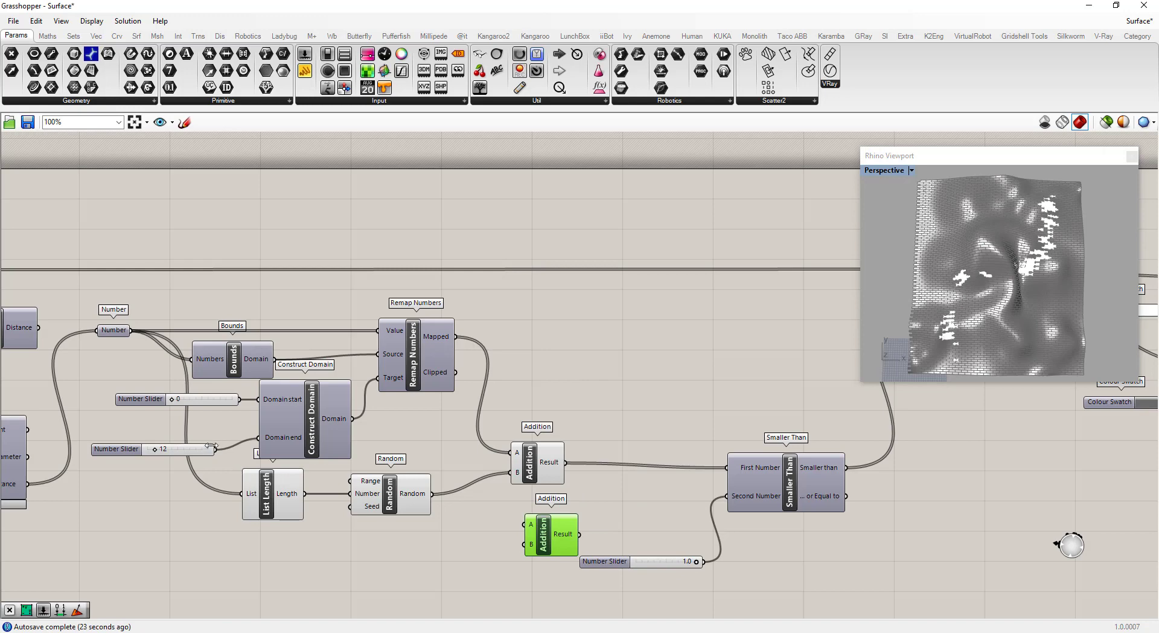
pyautogui.moveTo(216, 448); pyautogui.dragTo(524, 524)
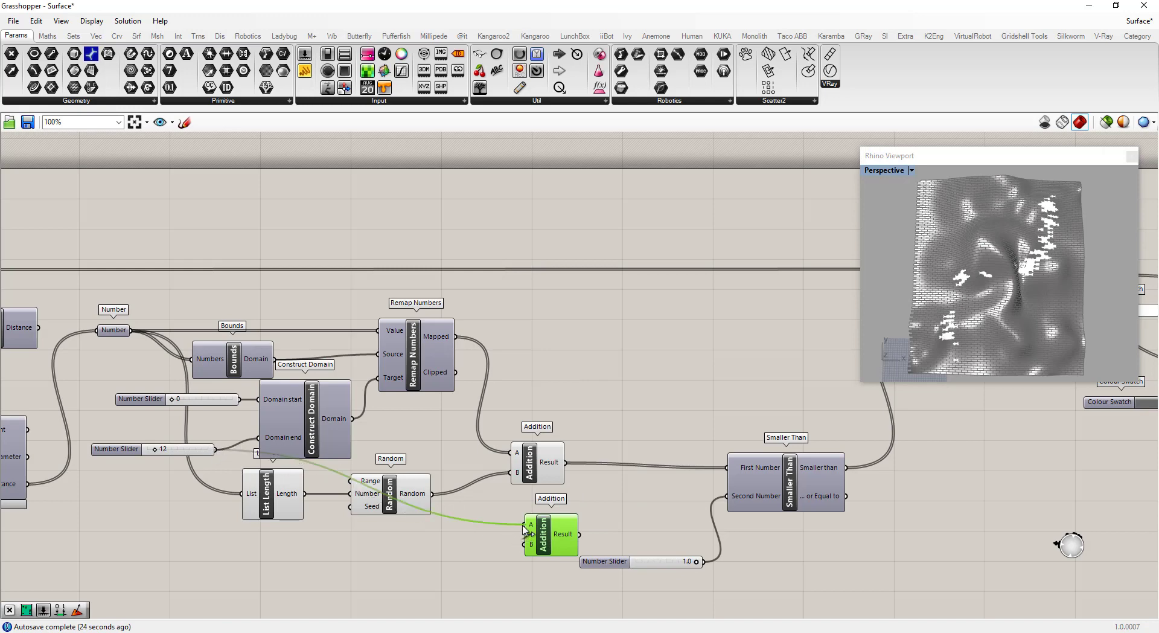
# Connect a new slider set to 1 to the lower Addition's B input
pyautogui.doubleClick(436, 561)
pyautogui.write('1')
pyautogui.press('Return')
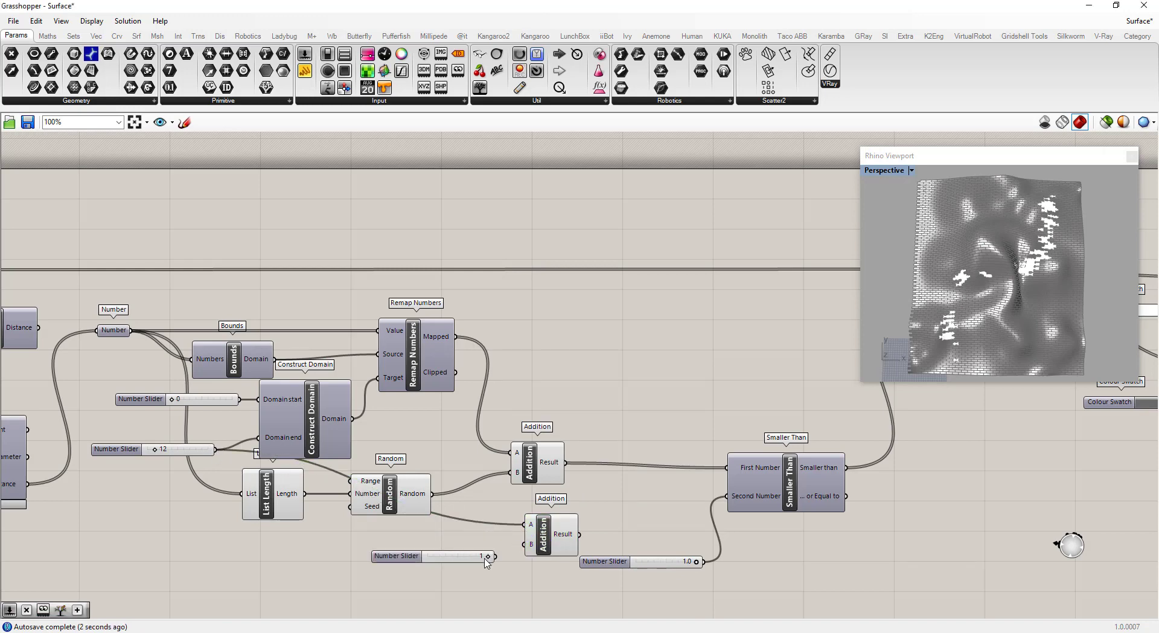
pyautogui.moveTo(492, 557); pyautogui.dragTo(524, 544)
pyautogui.moveTo(559, 536); pyautogui.dragTo(557, 527)
pyautogui.click(622, 532)
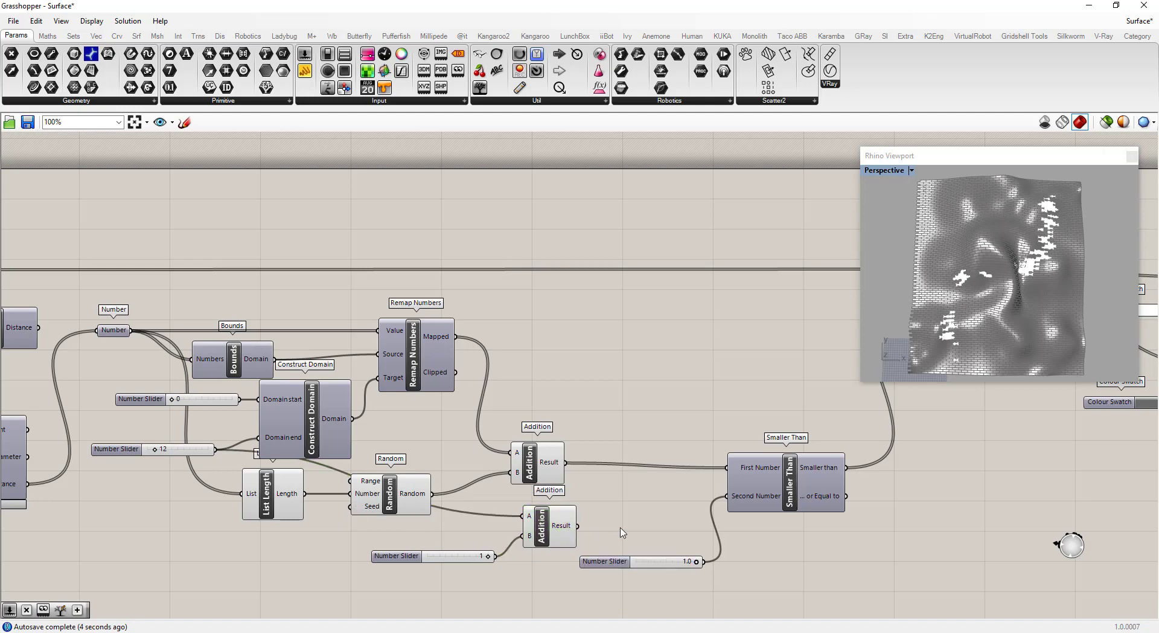
# Add a Multiplication component fed by the lower Addition's Result, repositioning the threshold slider
pyautogui.doubleClick(622, 531)
pyautogui.write('mu')
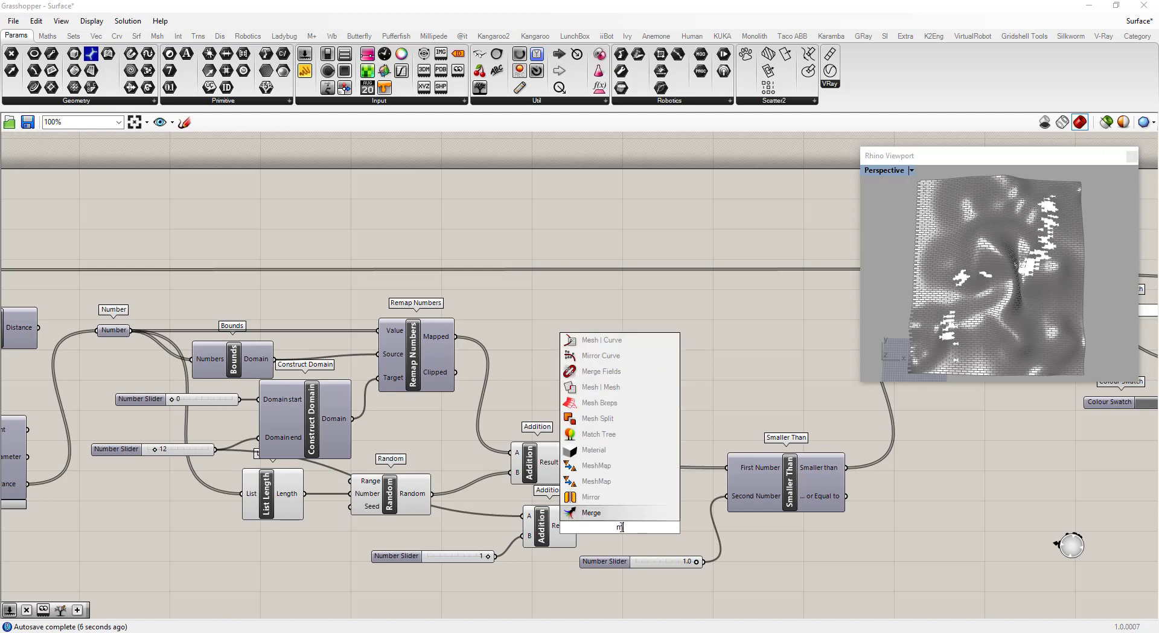
pyautogui.write('lti')
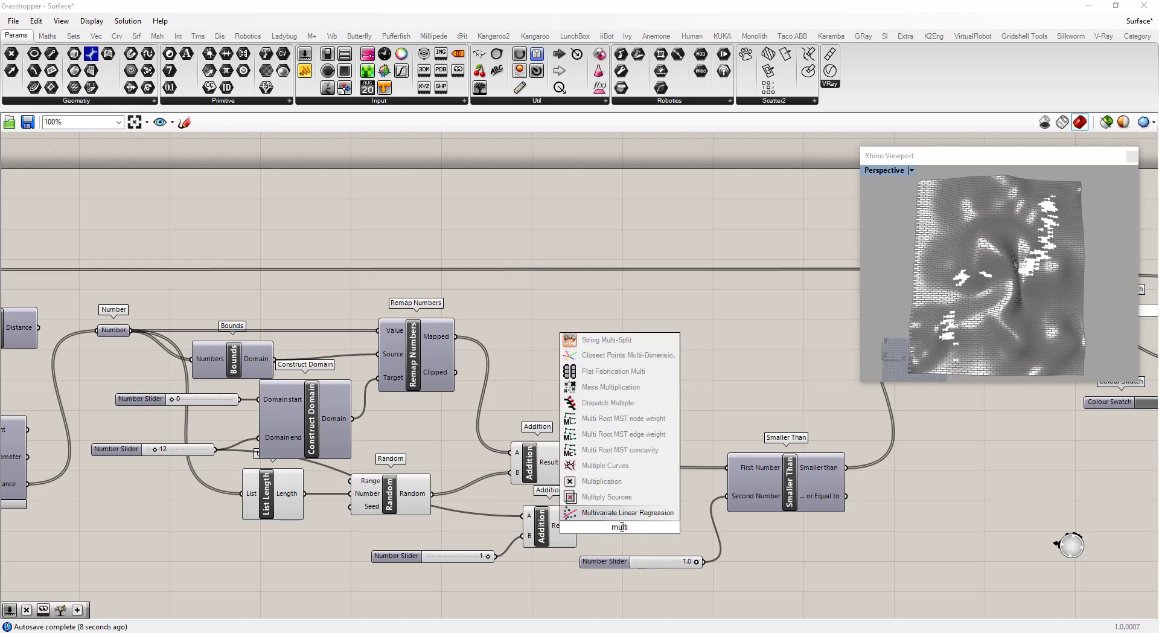
pyautogui.click(603, 480)
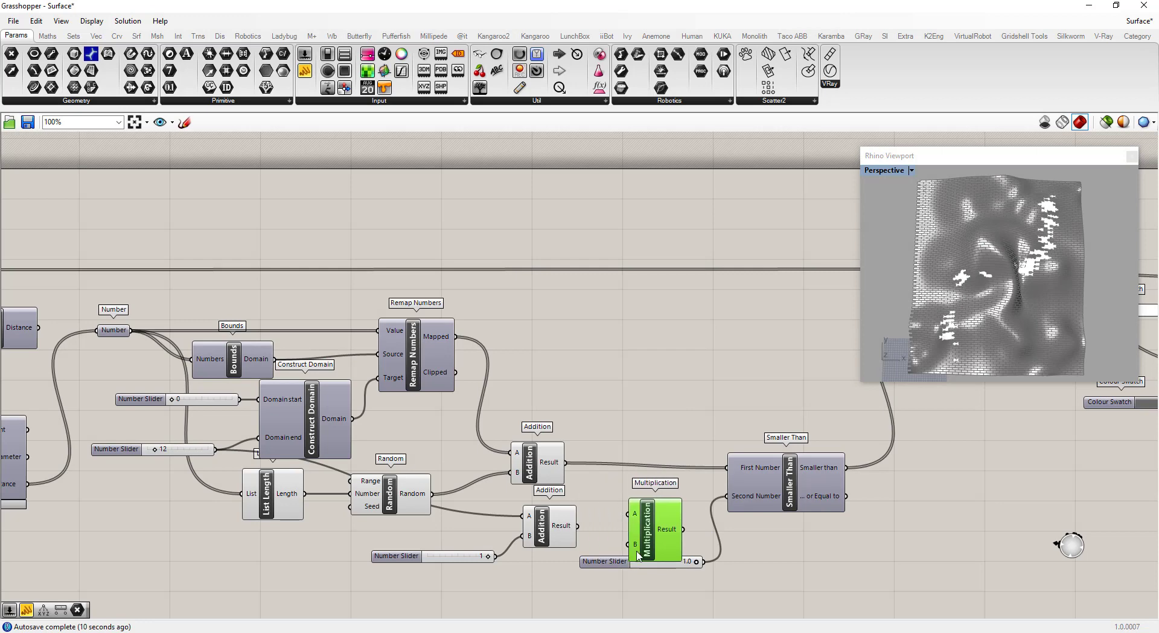
pyautogui.moveTo(680, 561); pyautogui.dragTo(625, 597)
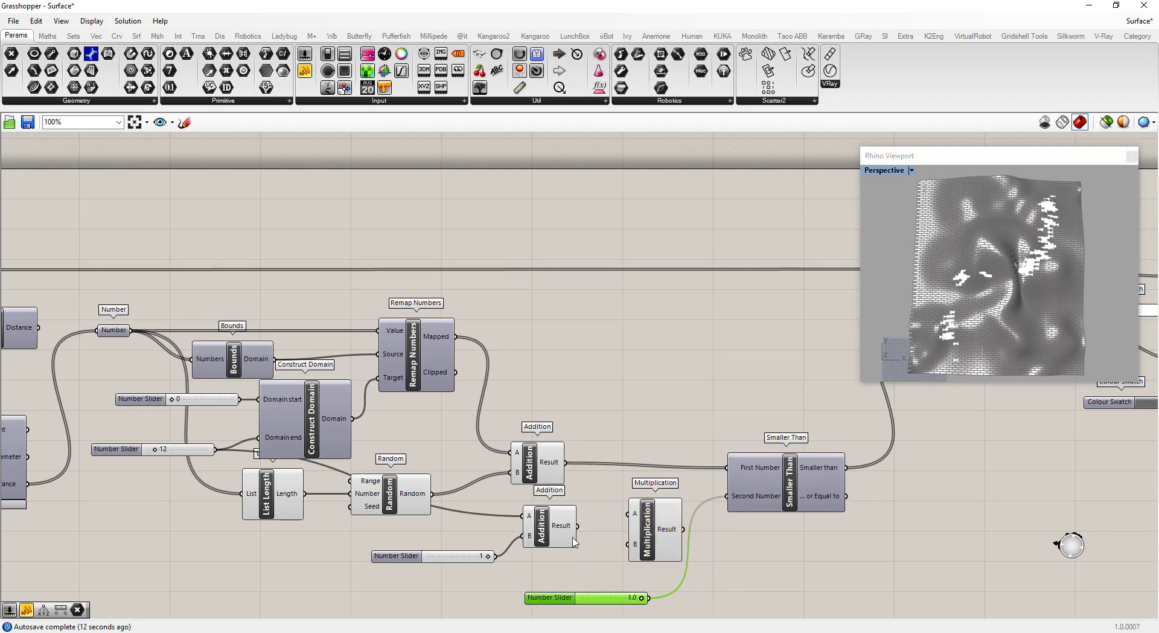
pyautogui.moveTo(577, 525); pyautogui.dragTo(628, 514)
pyautogui.moveTo(604, 604); pyautogui.dragTo(727, 496)
# Wire the slider into Multiplication B at 0.3 and settle the domain end at 6 after trying 53
pyautogui.click(678, 590)
pyautogui.moveTo(573, 600); pyautogui.dragTo(571, 599)
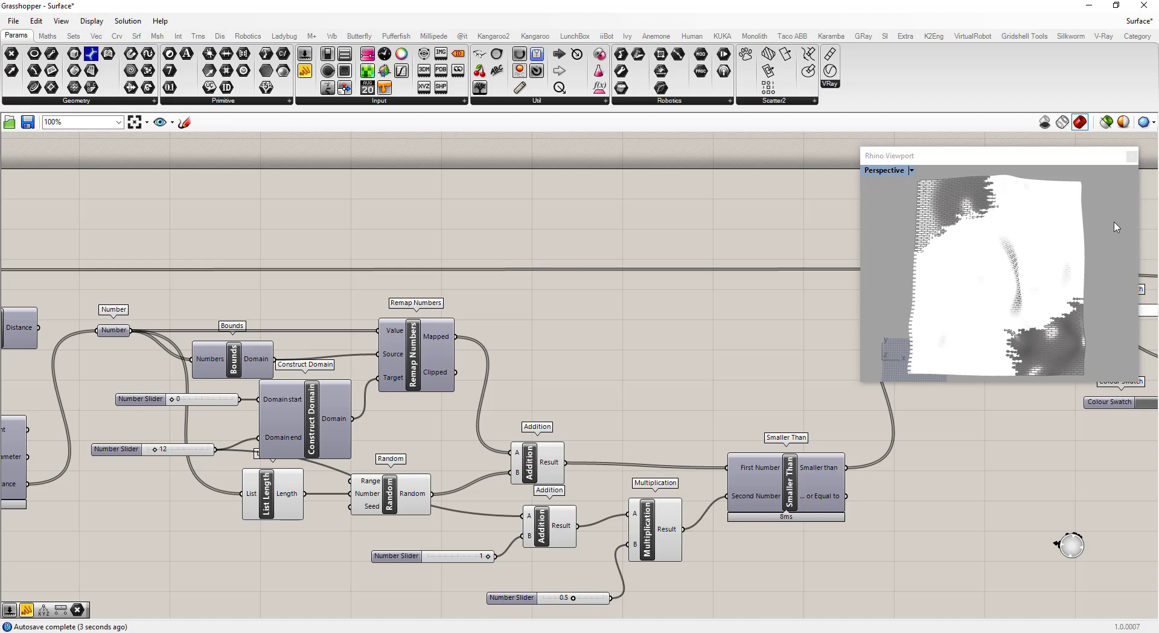
pyautogui.moveTo(571, 597); pyautogui.dragTo(561, 598)
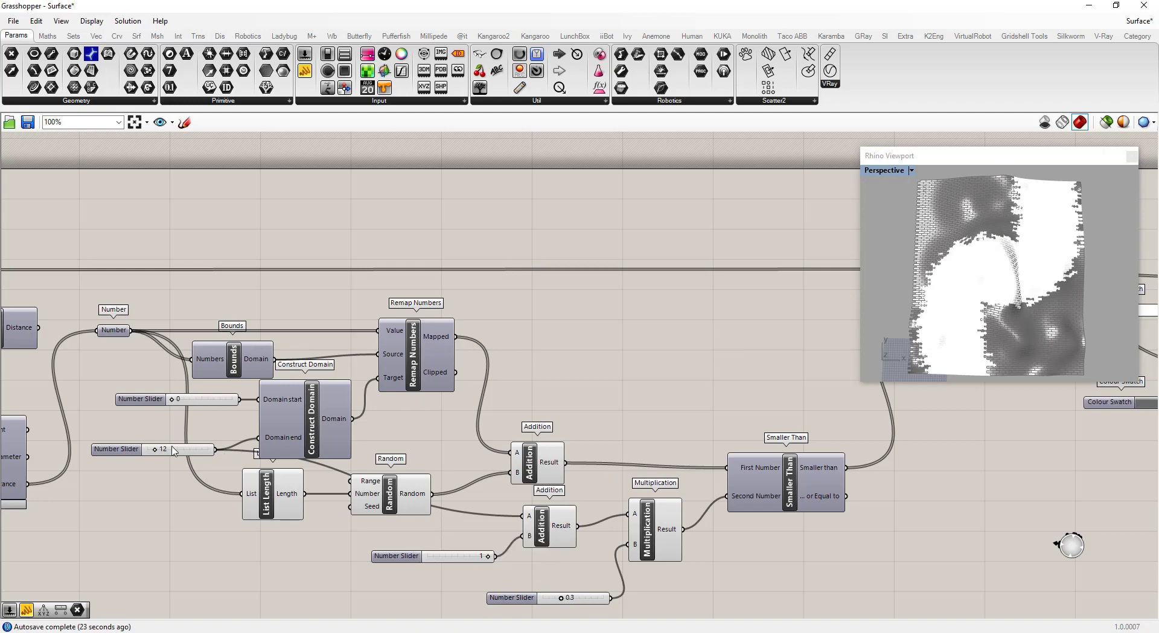
pyautogui.moveTo(155, 454); pyautogui.dragTo(183, 452)
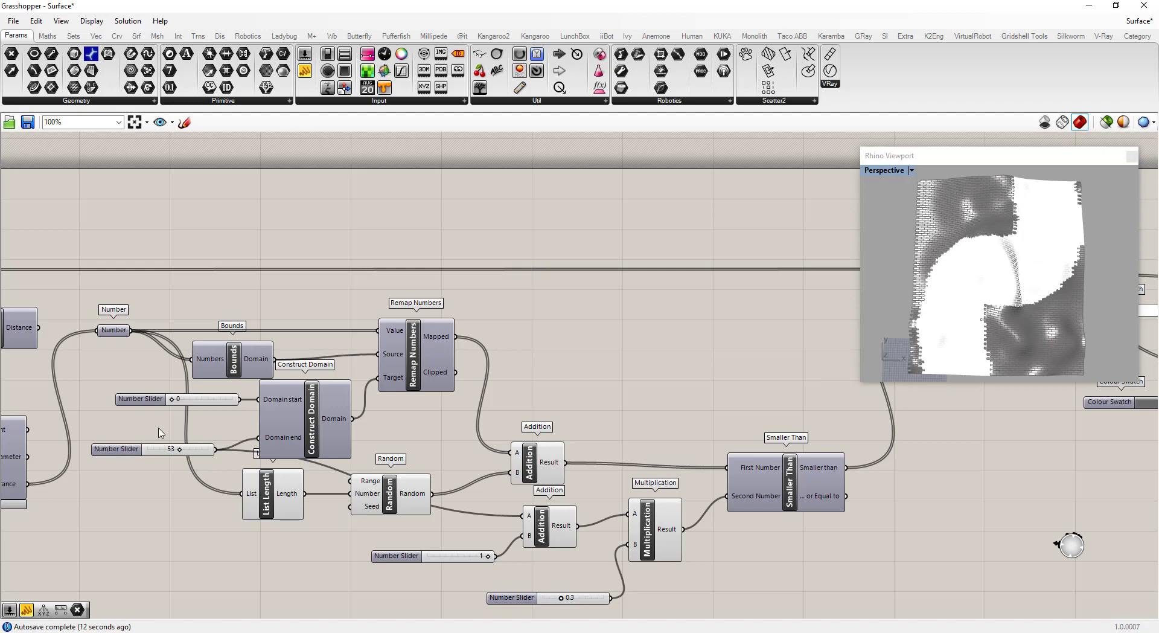
pyautogui.moveTo(180, 450); pyautogui.dragTo(153, 462)
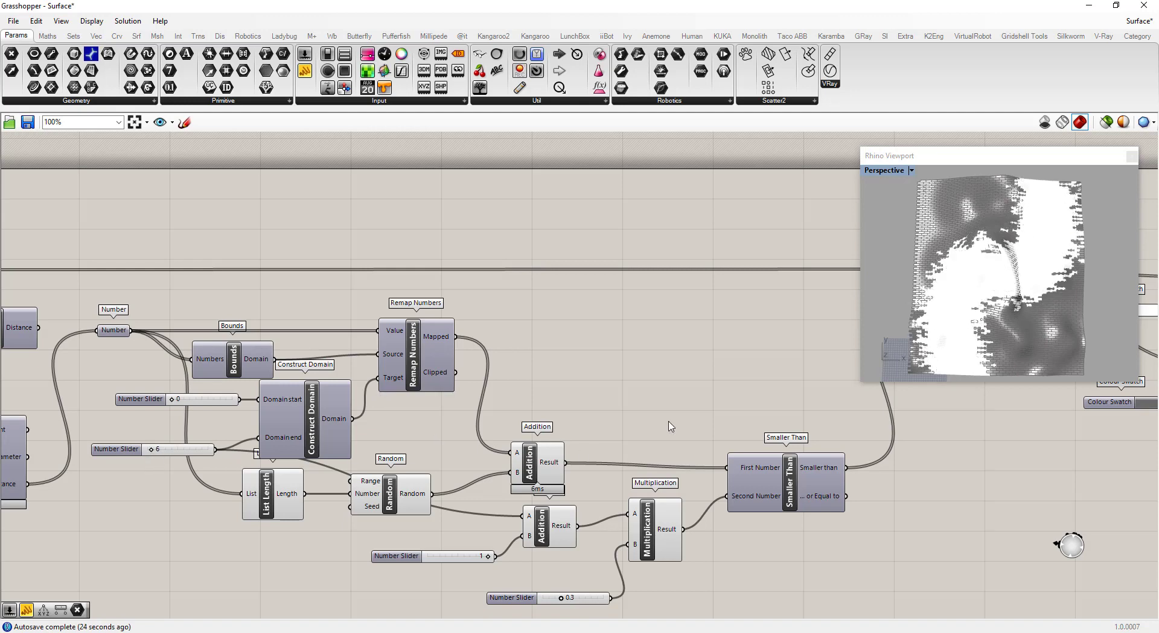
# Window-select the central remap, random and threshold components and group them with Ctrl+G
pyautogui.scroll(-5, 672, 424)
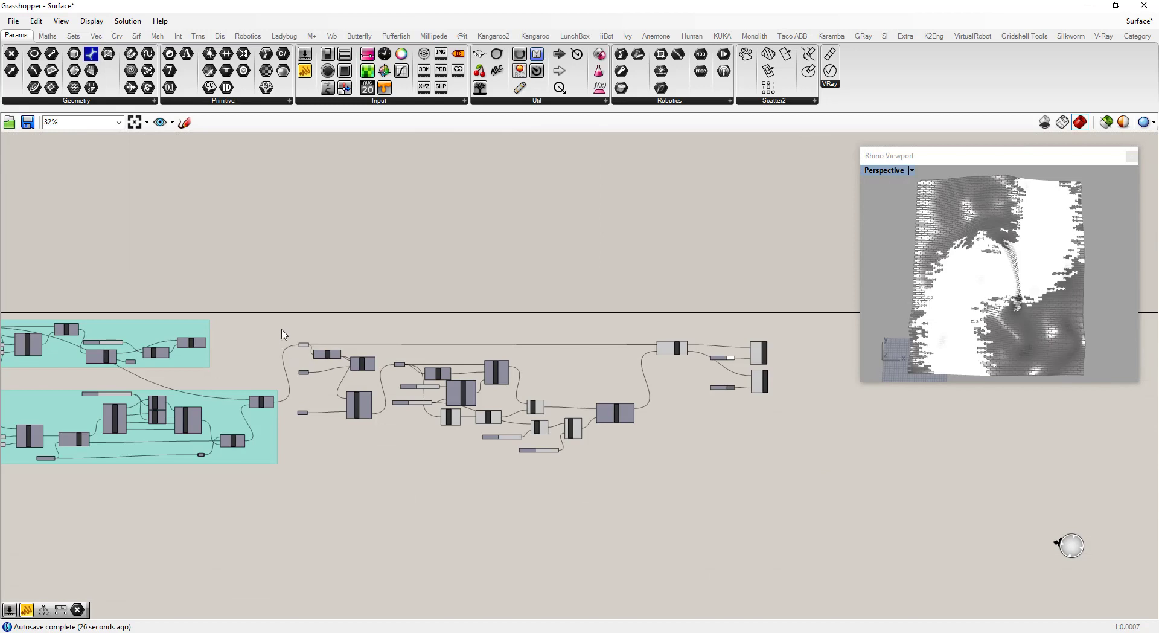
pyautogui.moveTo(284, 335); pyautogui.dragTo(812, 474)
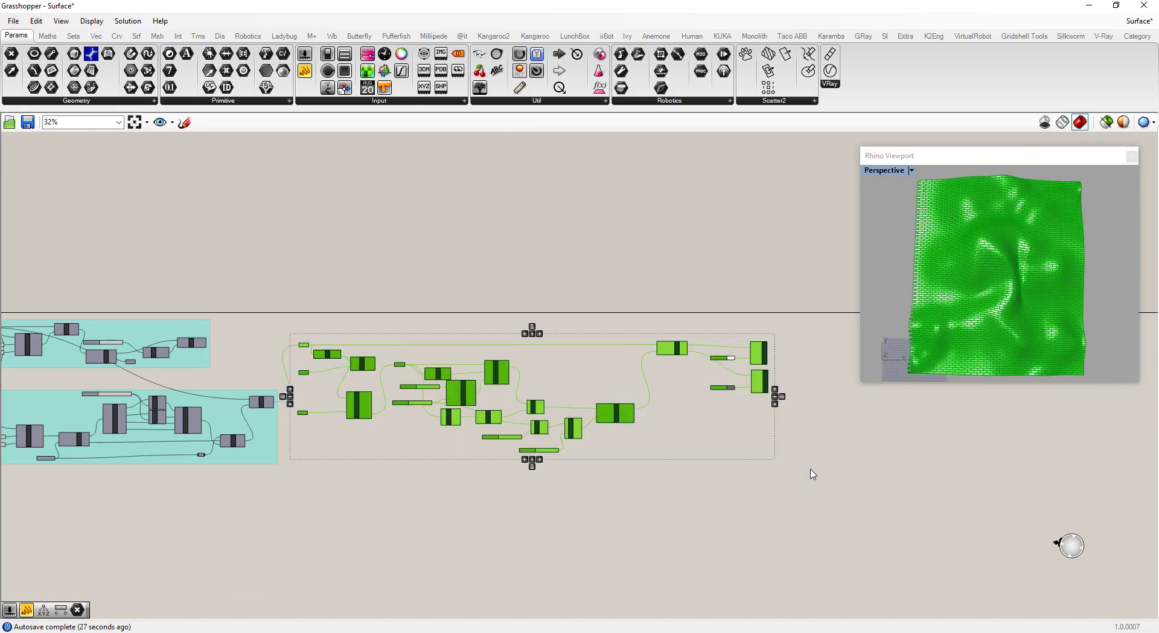
pyautogui.hotkey('ctrl', 'g')
pyautogui.click(742, 491)
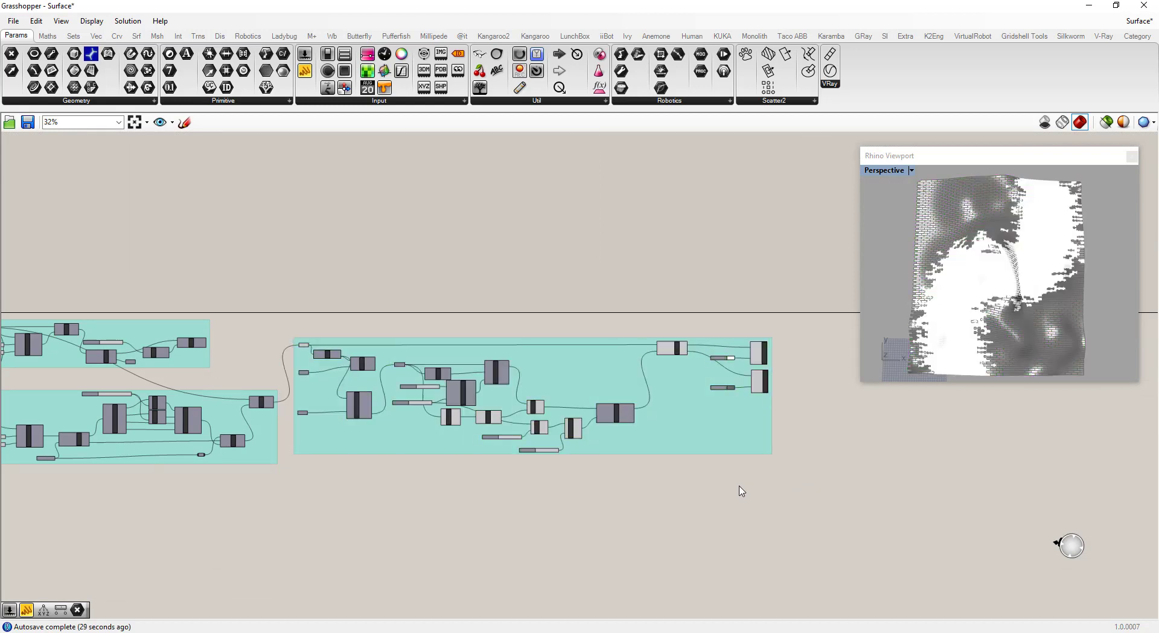